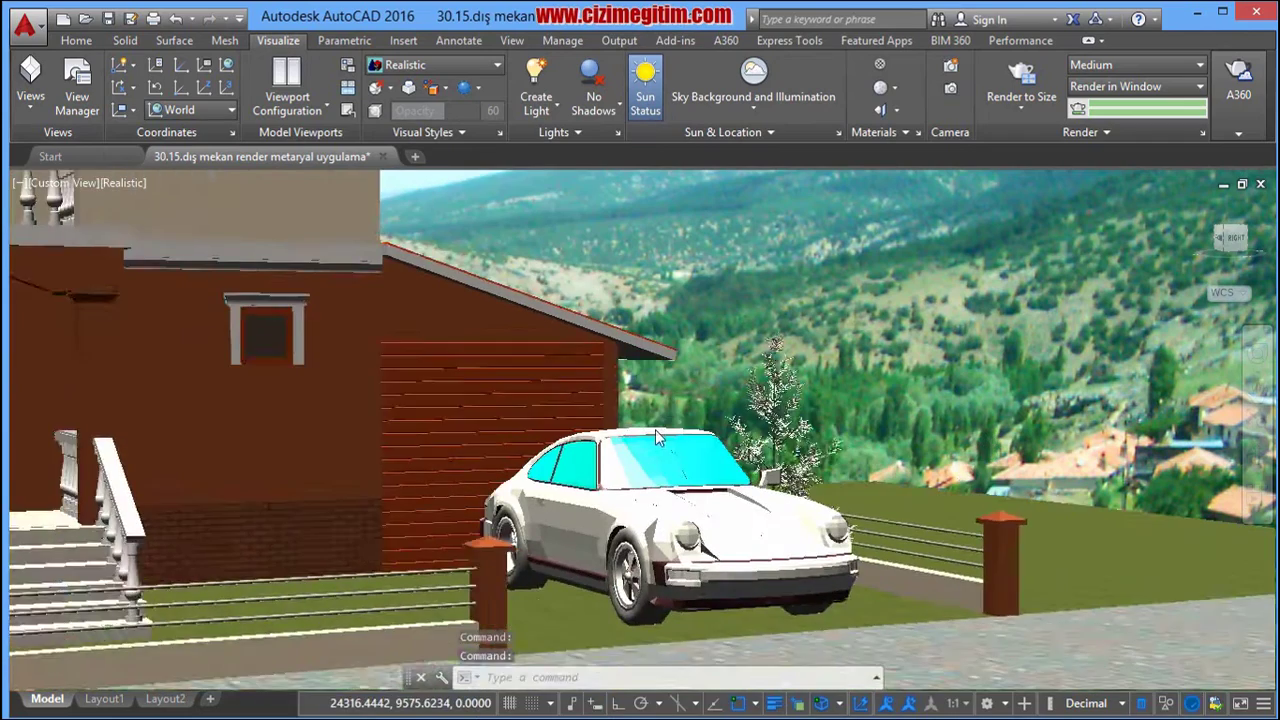
# - Pick a windshield face, select all similar objects, and isolate the car's 2320 objects
pyautogui.scroll(3, 655, 429)
pyautogui.scroll(2, 702, 478)
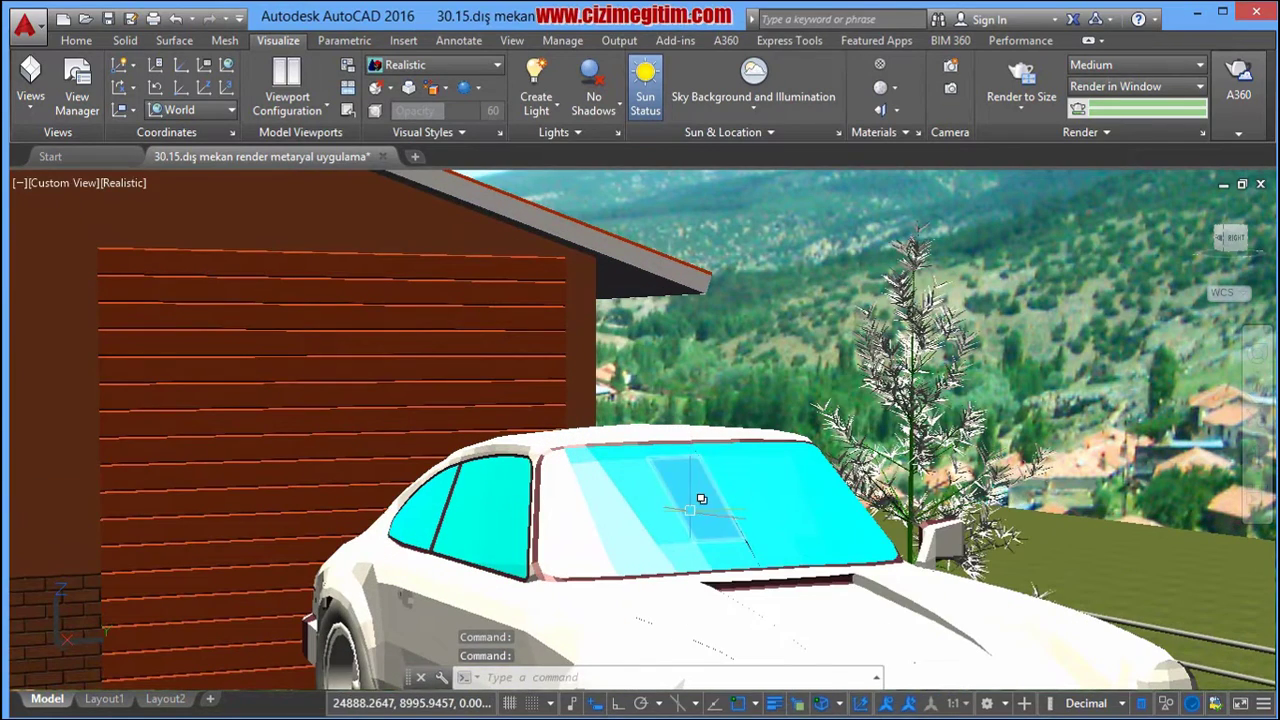
pyautogui.click(701, 498)
pyautogui.rightClick(652, 530)
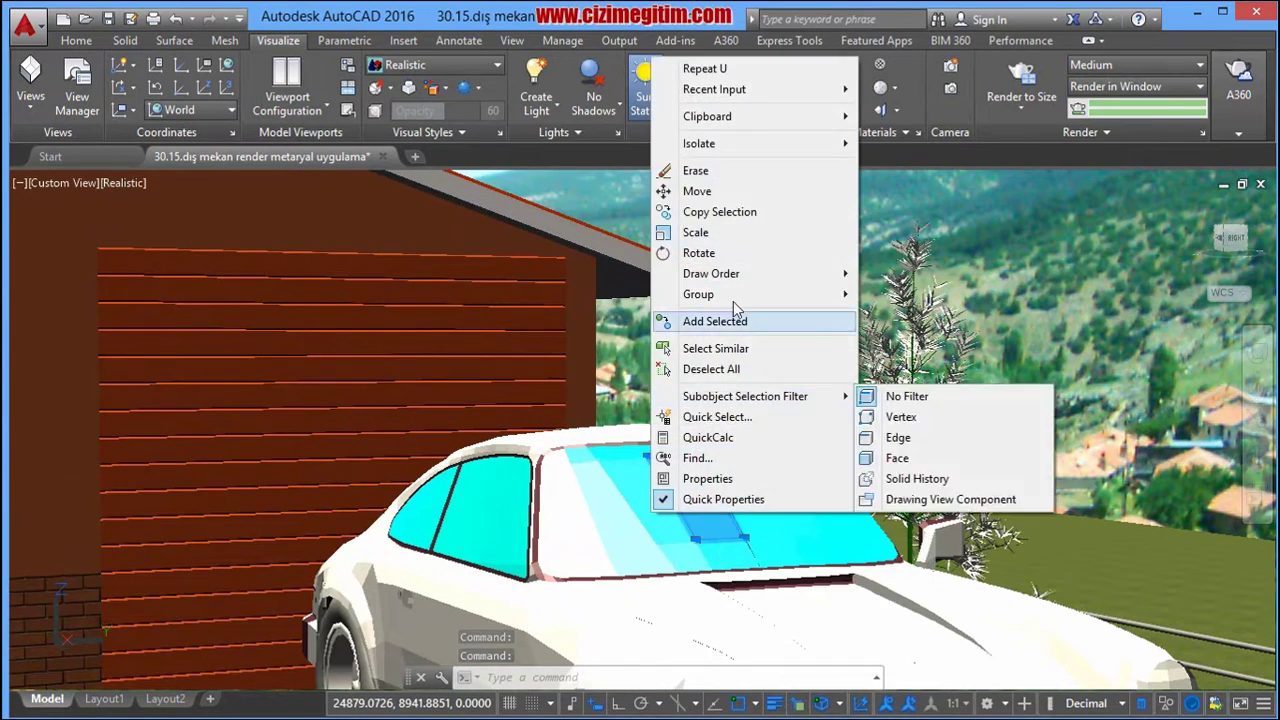
pyautogui.click(733, 348)
pyautogui.rightClick(966, 281)
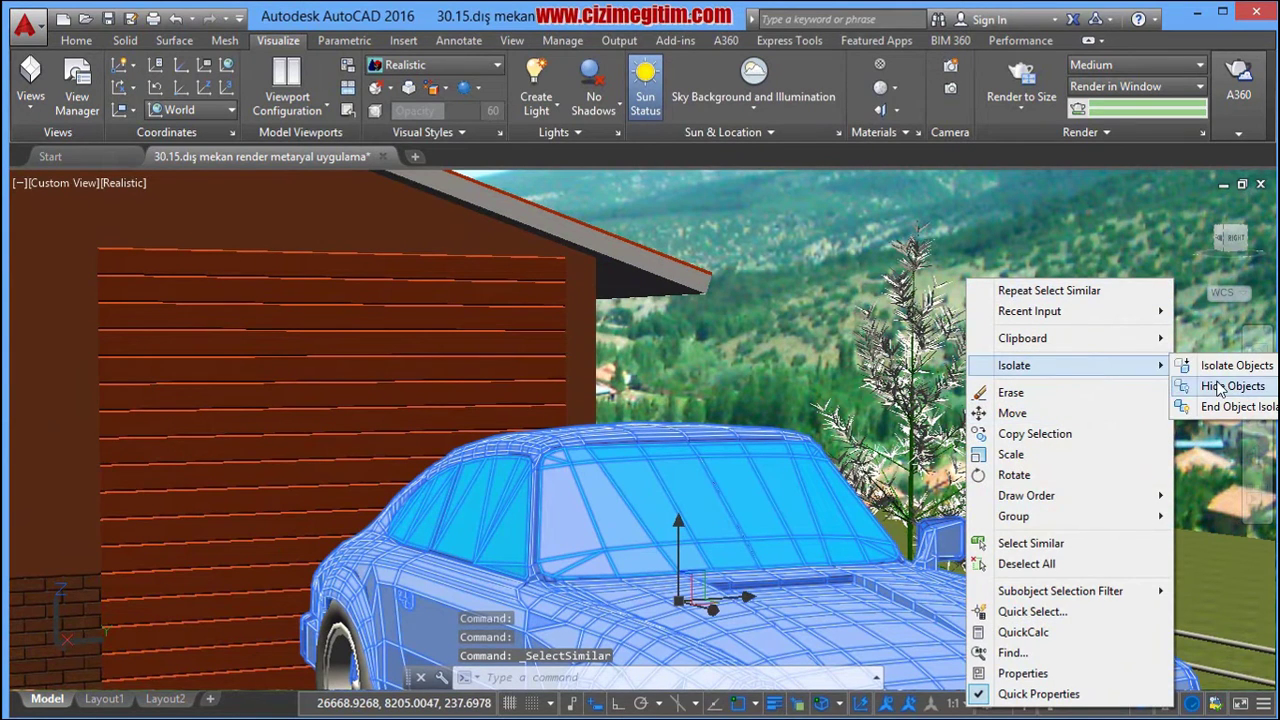
pyautogui.moveTo(1013, 365)
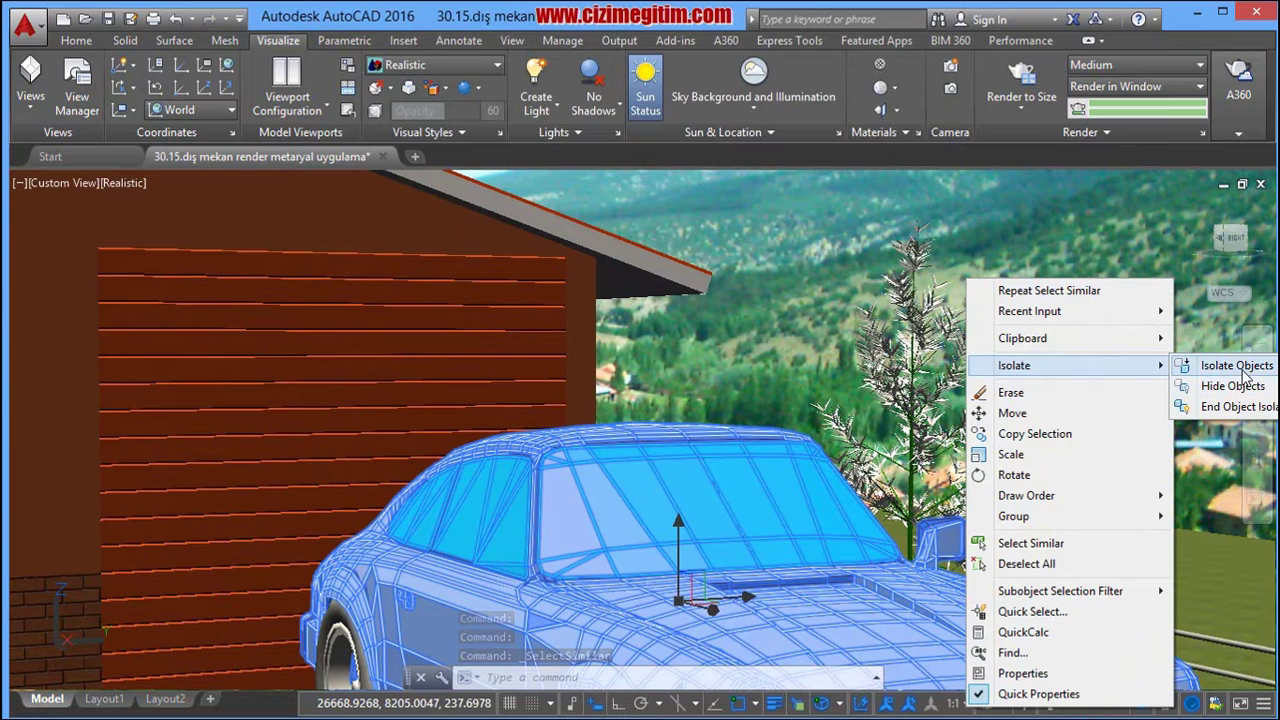
pyautogui.click(1243, 368)
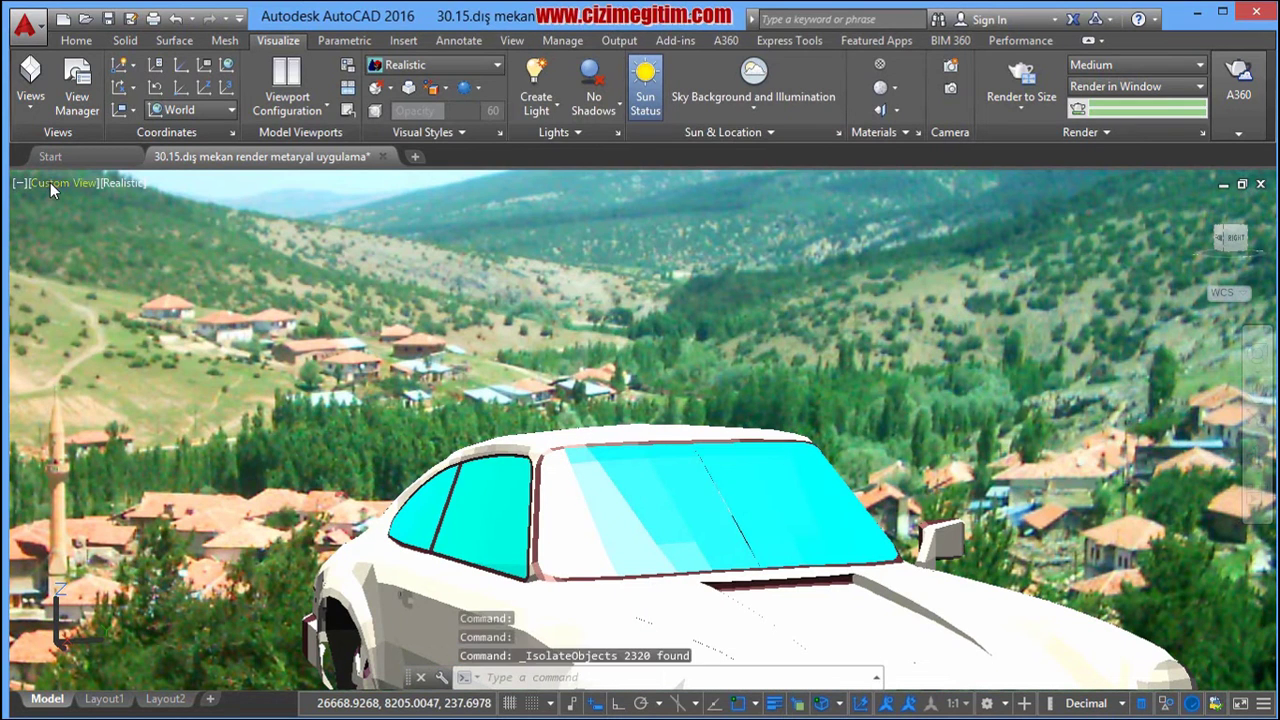
# - Switch the viewport to Conceptual style, frame the car, and open the Materials Browser
pyautogui.click(125, 184)
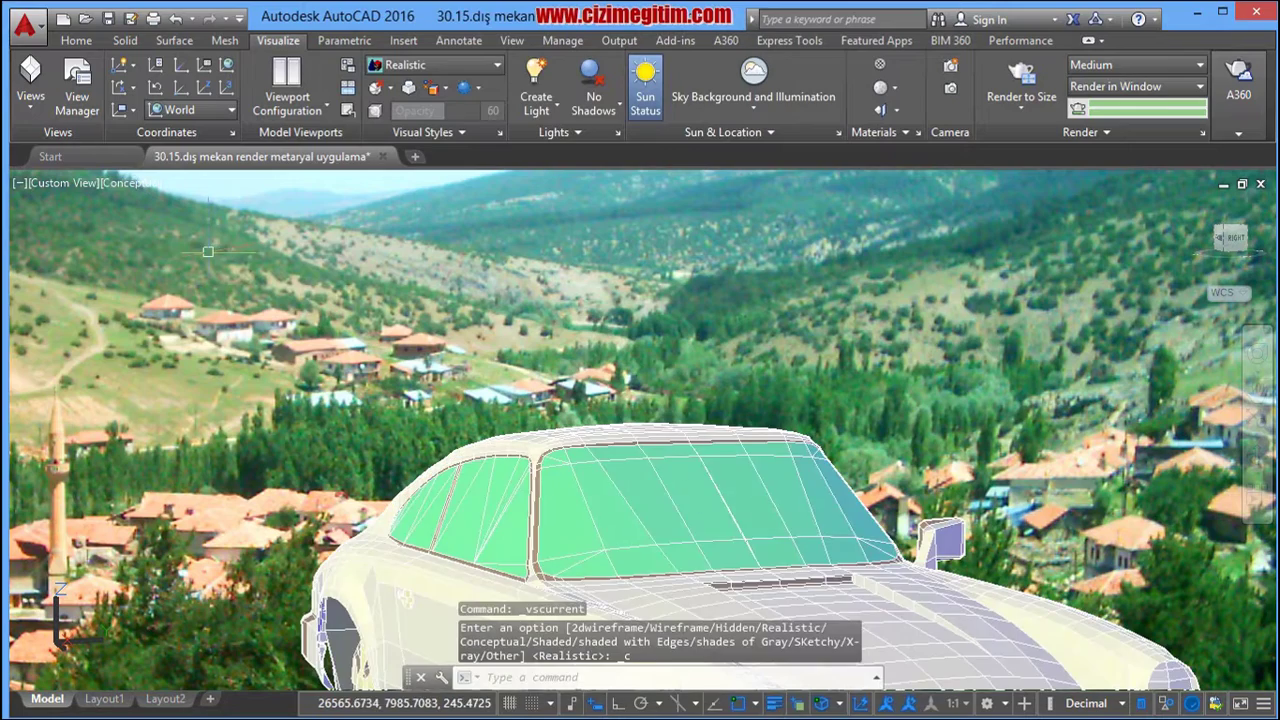
pyautogui.moveTo(640, 500); pyautogui.dragTo(598, 375, button='middle')
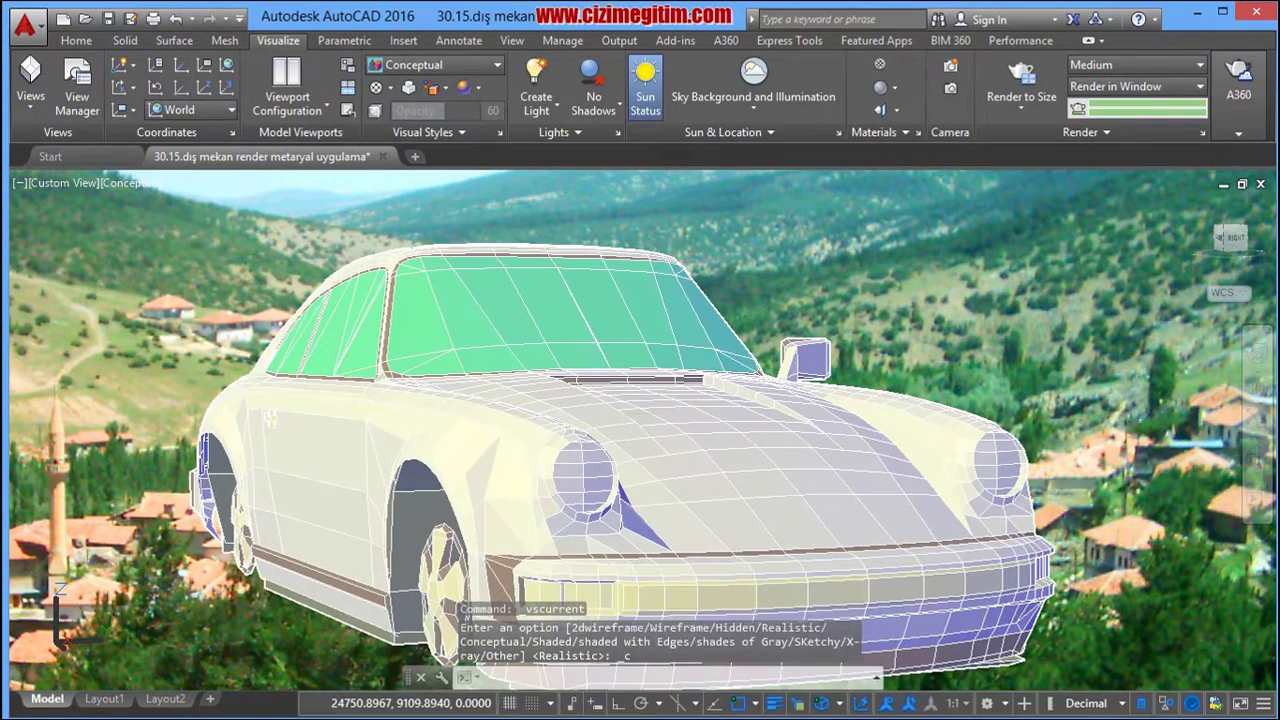
pyautogui.keyDown('shift'); pyautogui.moveTo(628, 427); pyautogui.dragTo(530, 509, button='middle'); pyautogui.keyUp('shift')
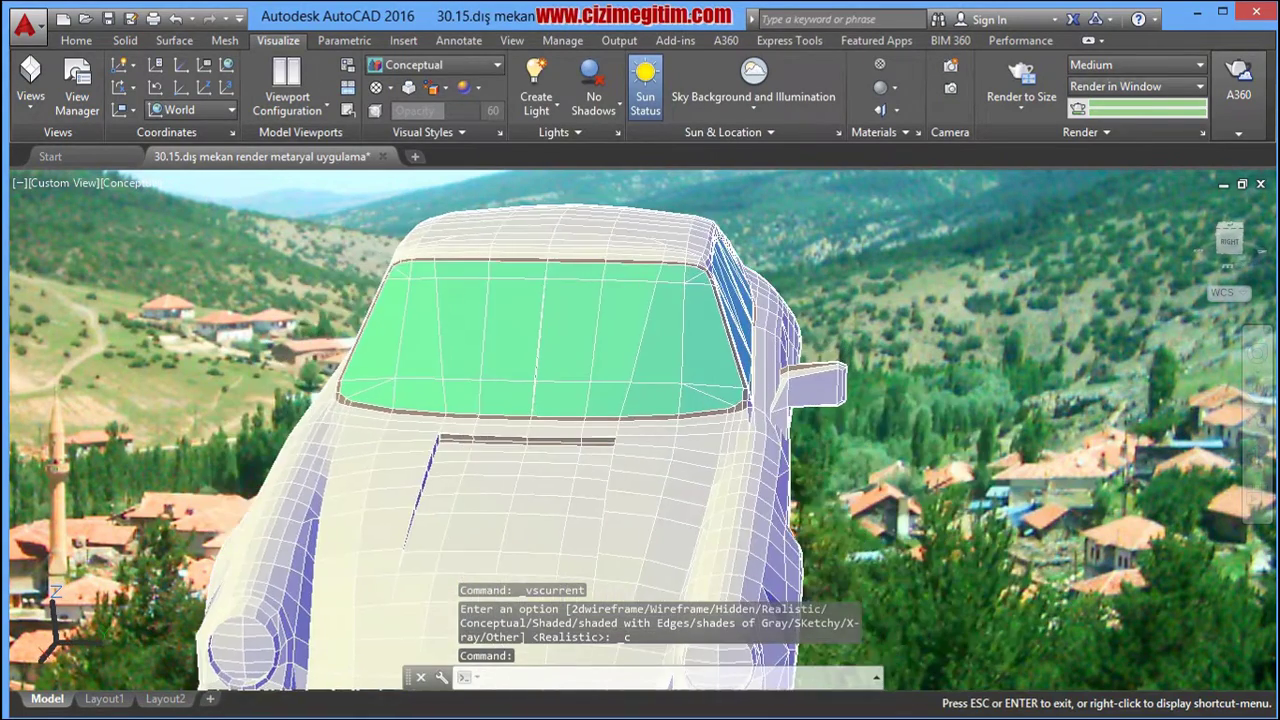
pyautogui.click(884, 63)
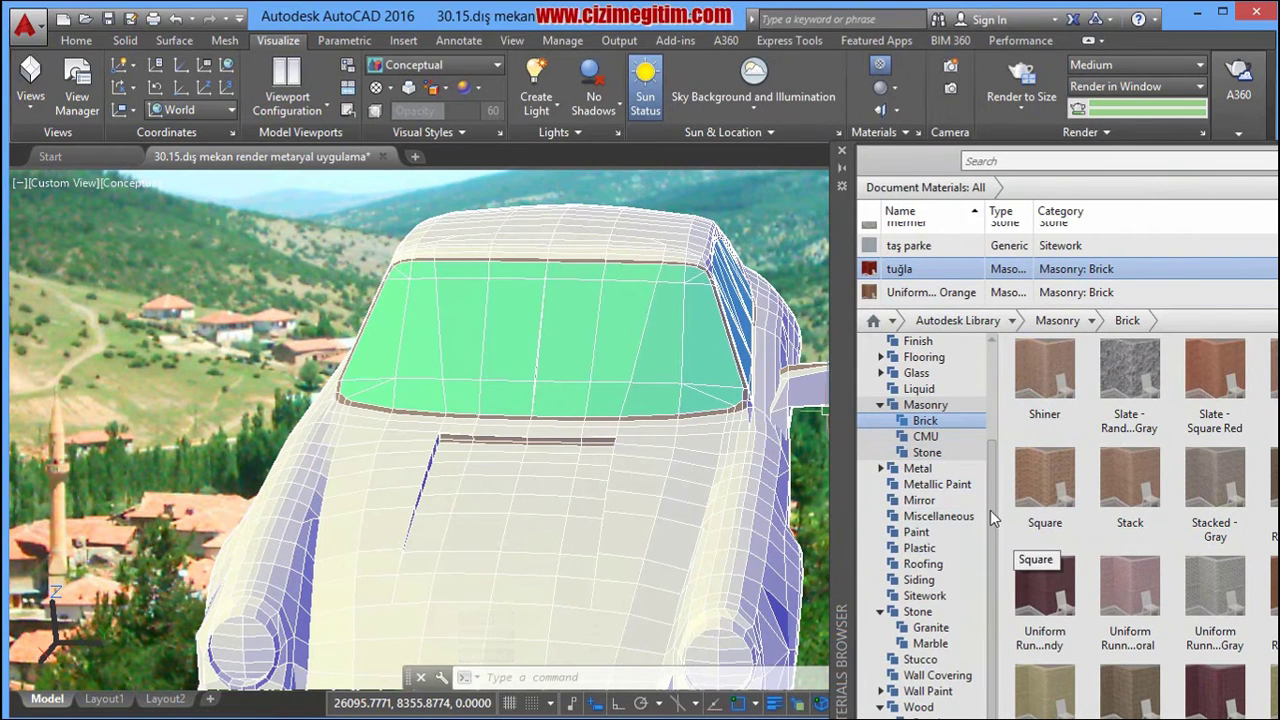
# - Browse the Autodesk Library's Glass category and add Dark Gray glass to the document materials
pyautogui.scroll(2, 990, 500)
pyautogui.click(940, 470)
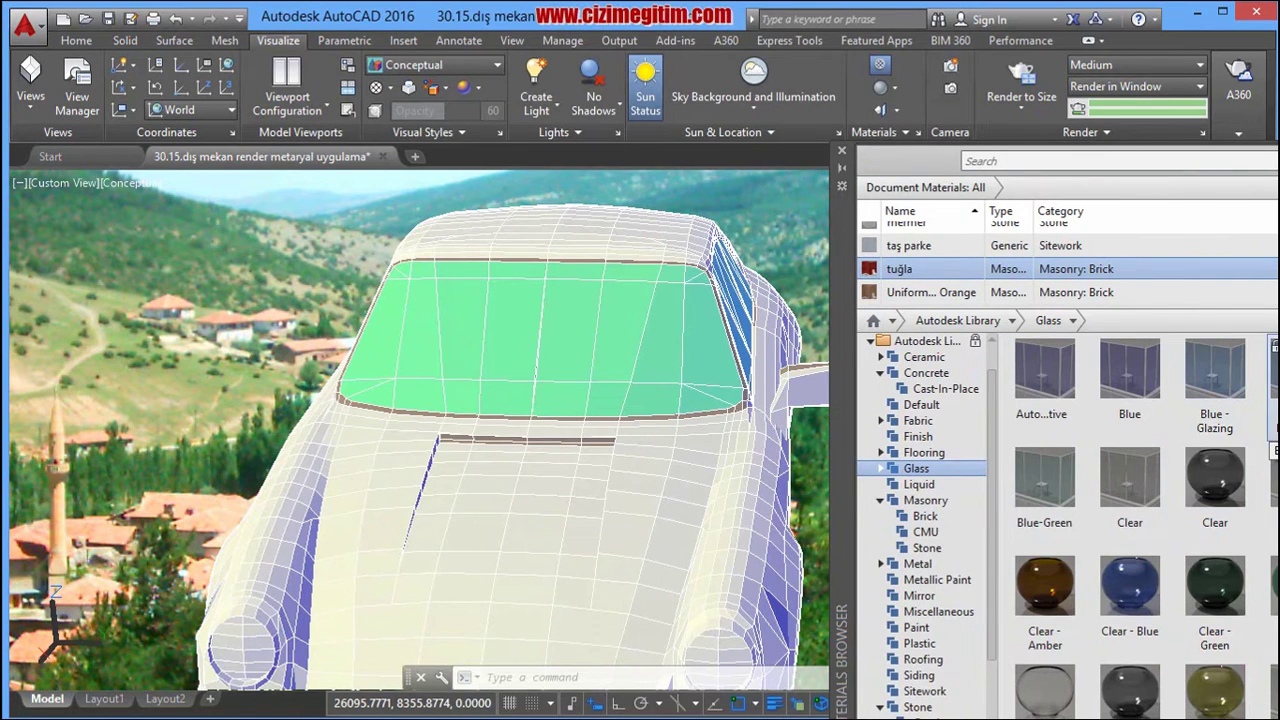
pyautogui.moveTo(1215, 478)
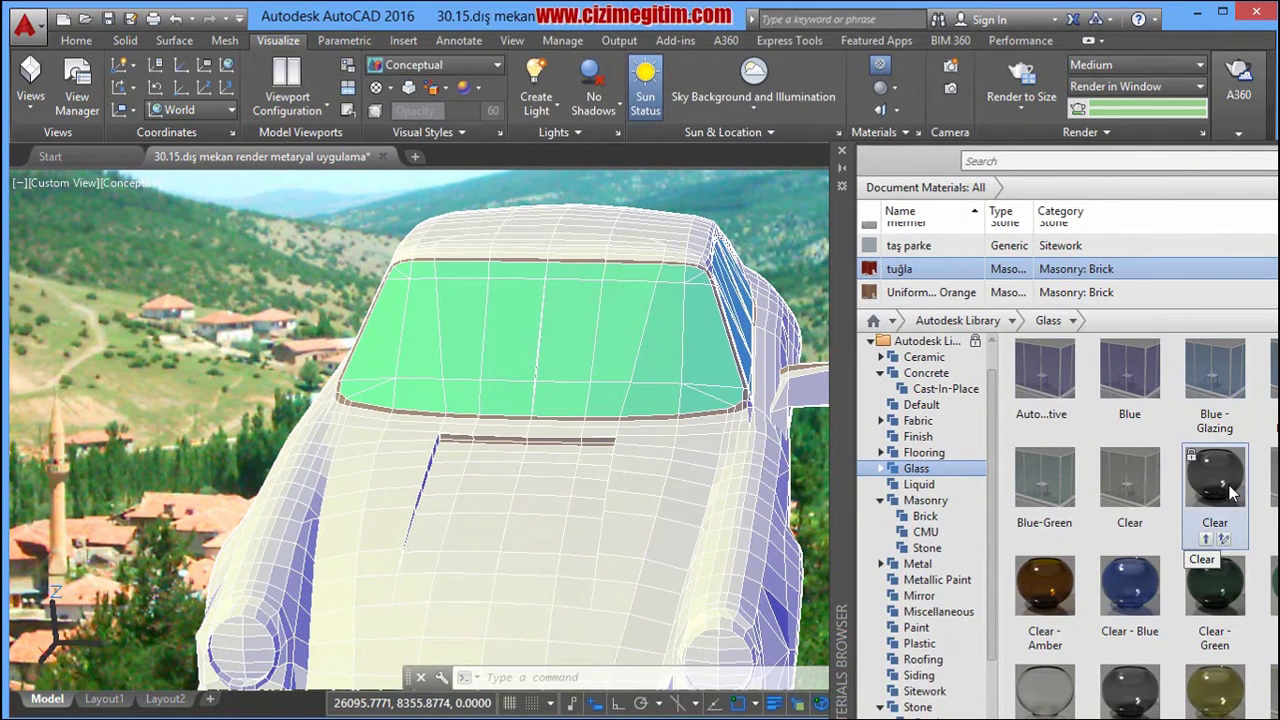
pyautogui.scroll(-3, 1140, 520)
pyautogui.scroll(-2, 1140, 520)
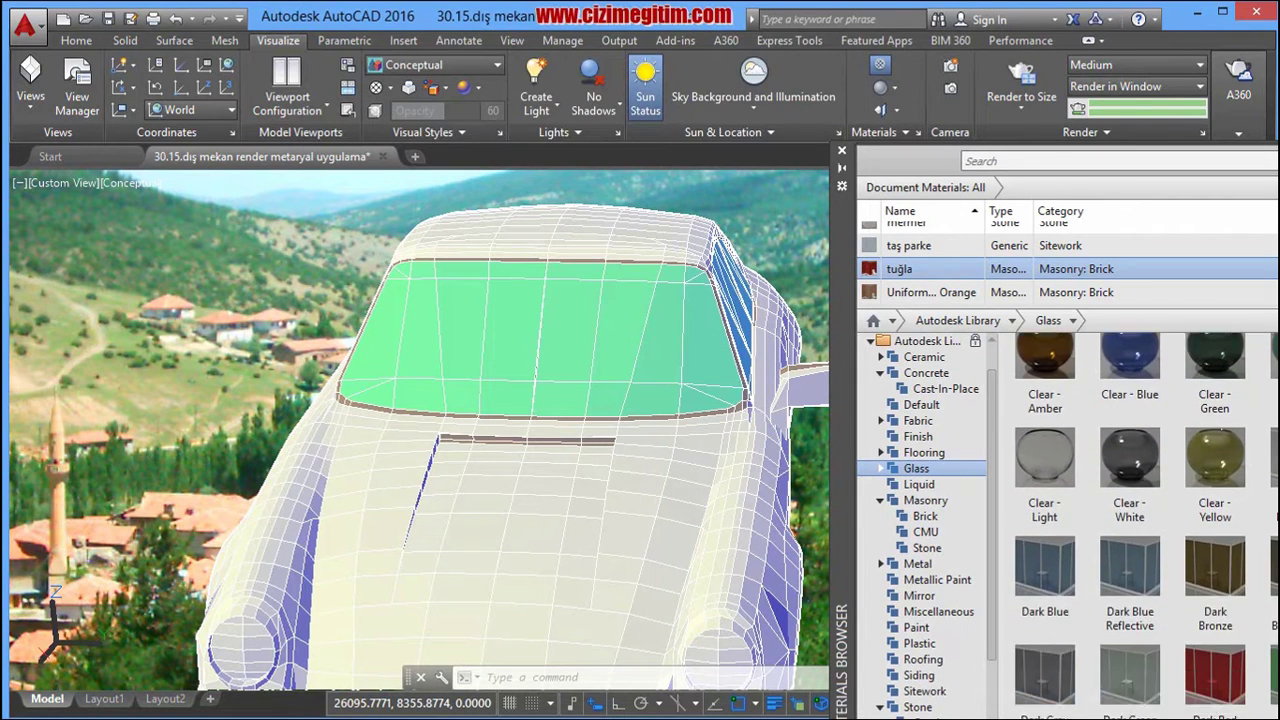
pyautogui.scroll(-3, 1140, 520)
pyautogui.scroll(1, 1140, 520)
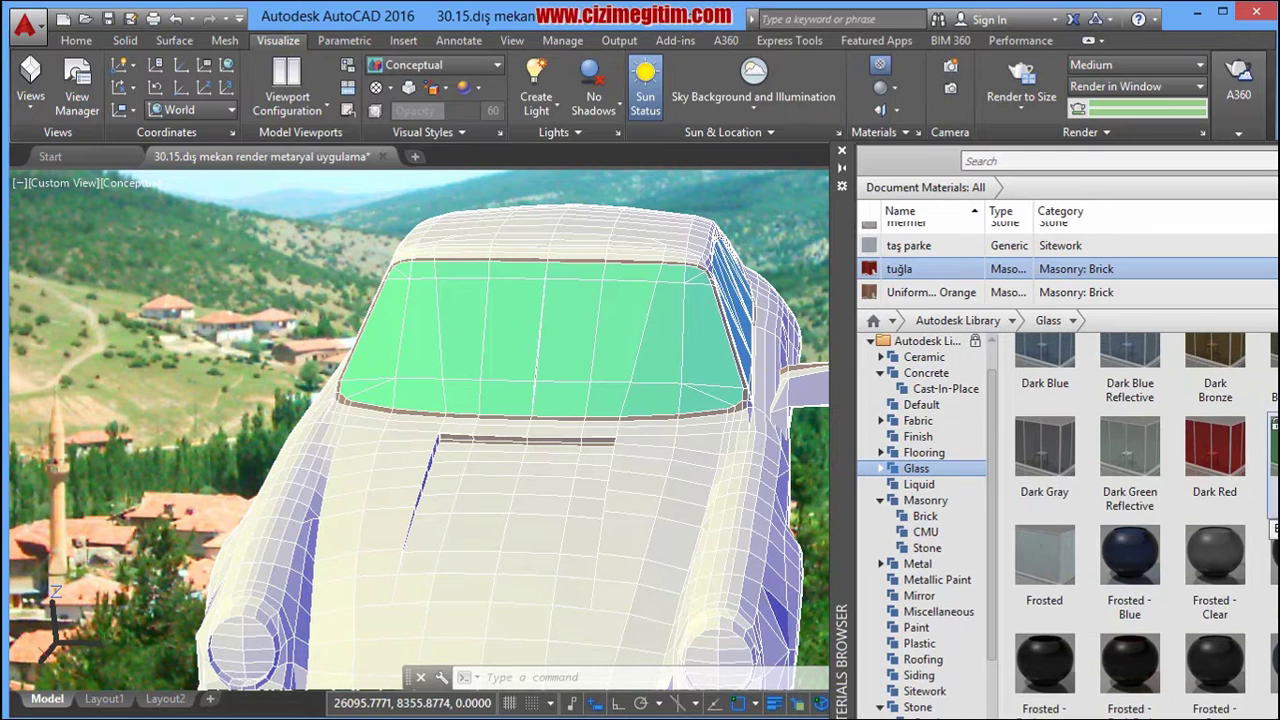
pyautogui.click(1044, 465)
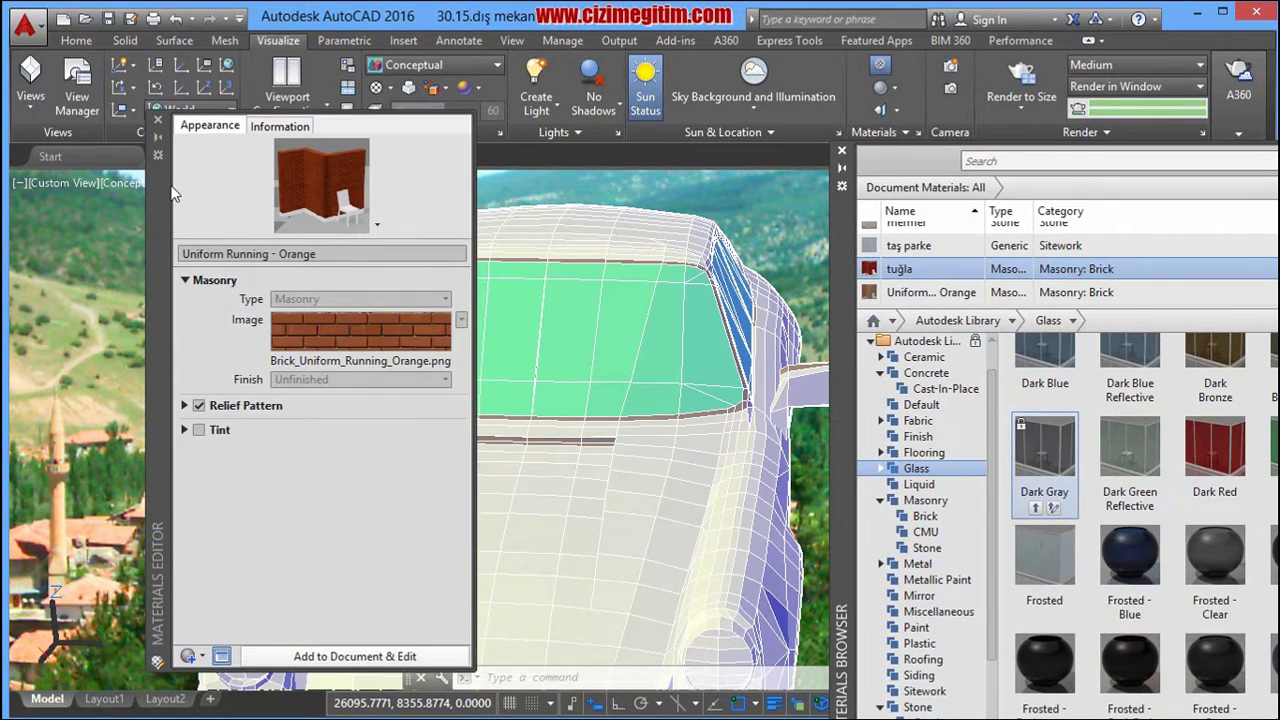
pyautogui.click(157, 124)
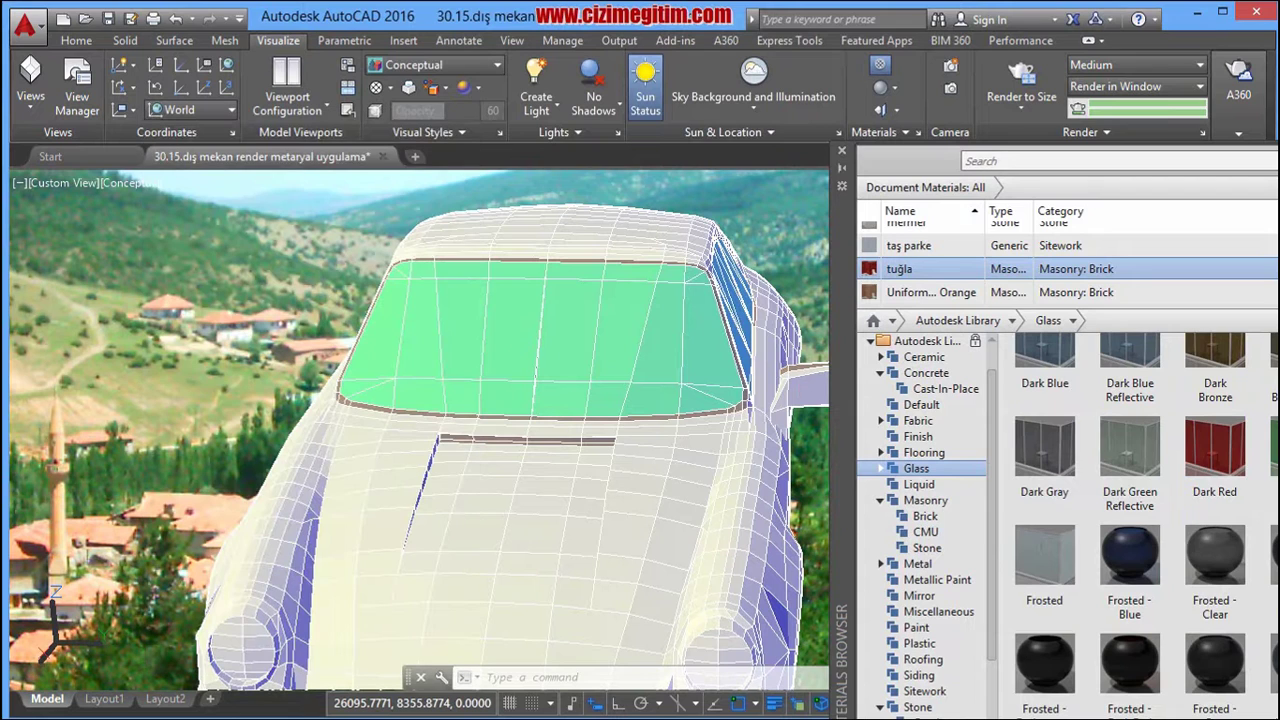
pyautogui.doubleClick(1045, 461)
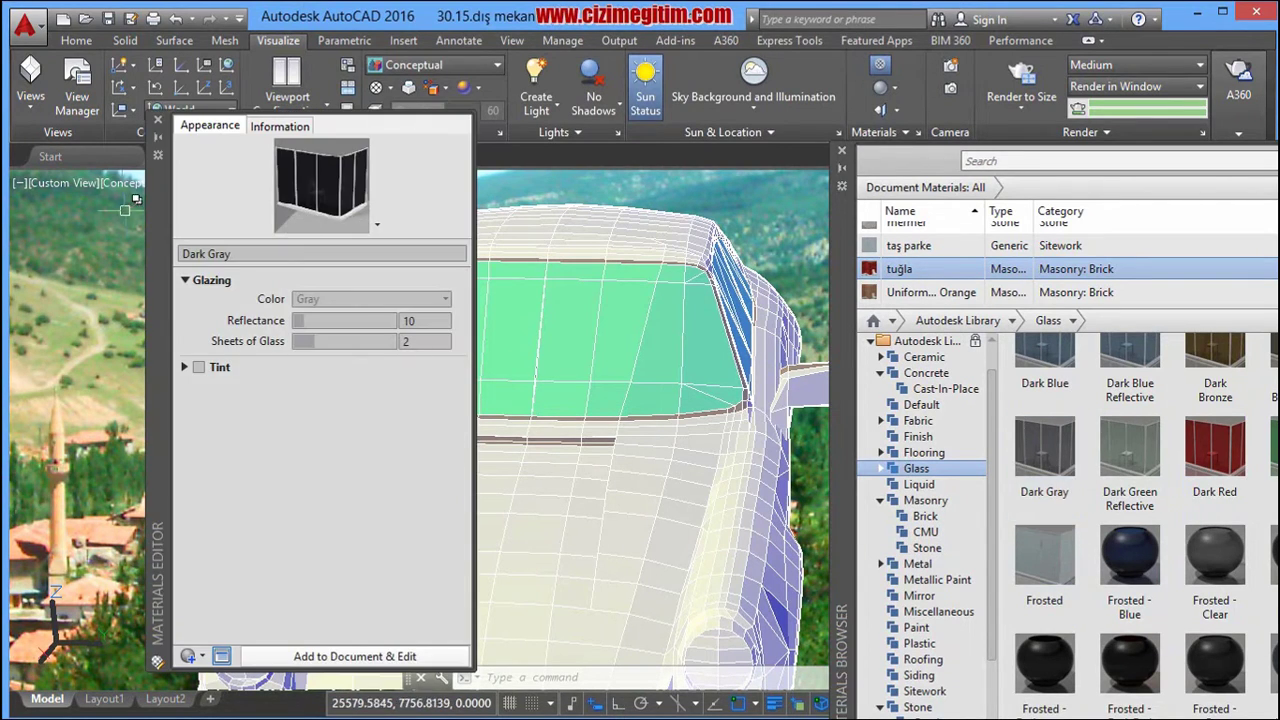
pyautogui.click(157, 124)
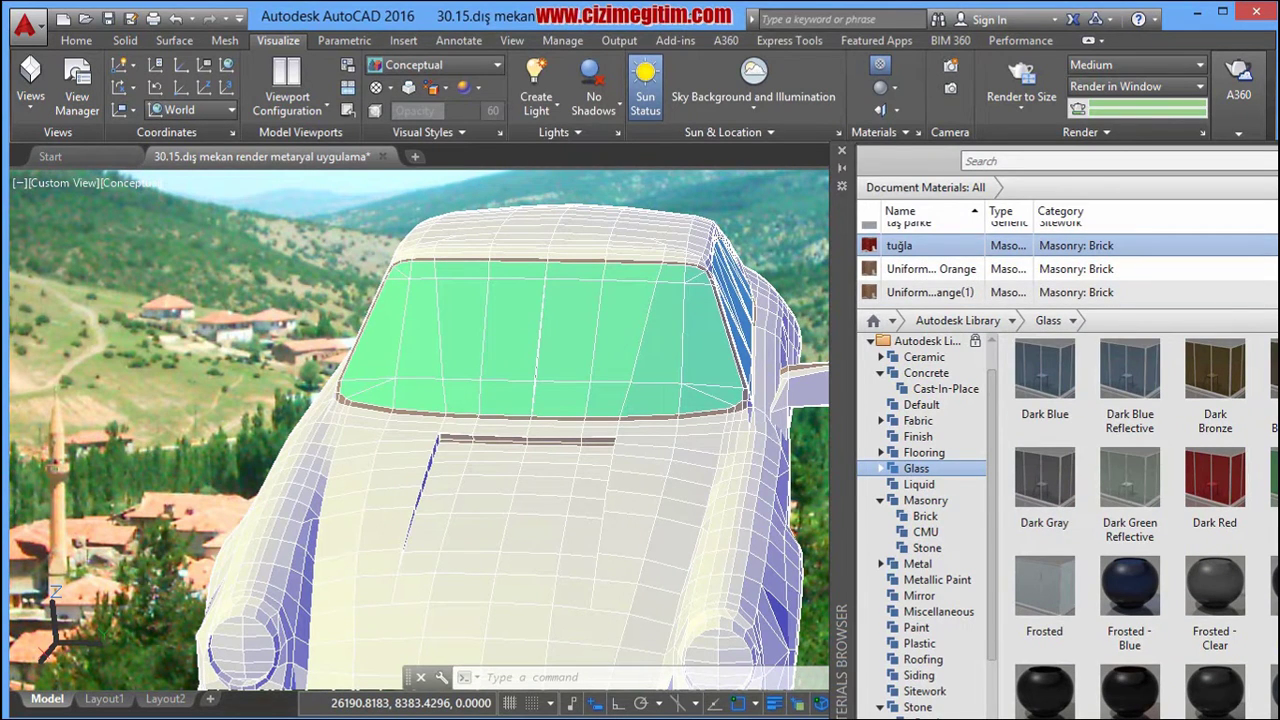
# - Rename the Dark Gray material in Document Materials to 'oto cam'
pyautogui.scroll(5, 1065, 262)
pyautogui.scroll(-5, 1065, 262)
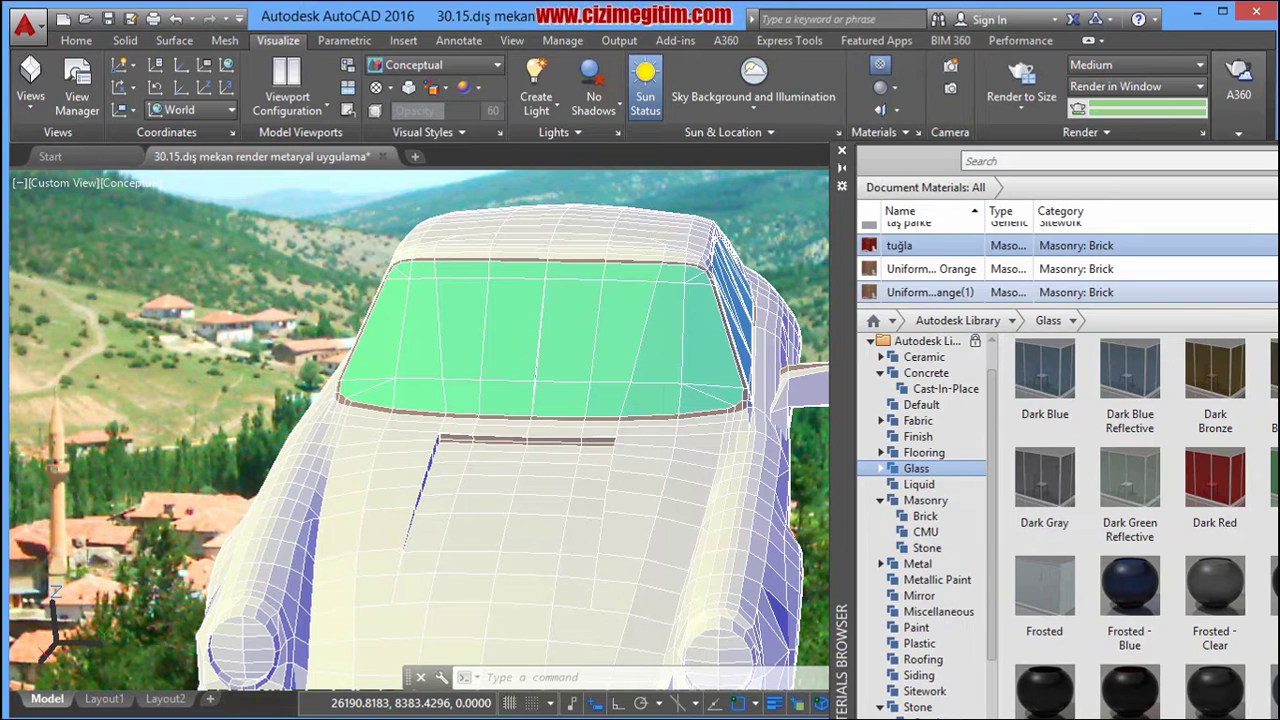
pyautogui.scroll(1, 1067, 262)
pyautogui.scroll(-2, 1067, 262)
pyautogui.scroll(3, 1067, 262)
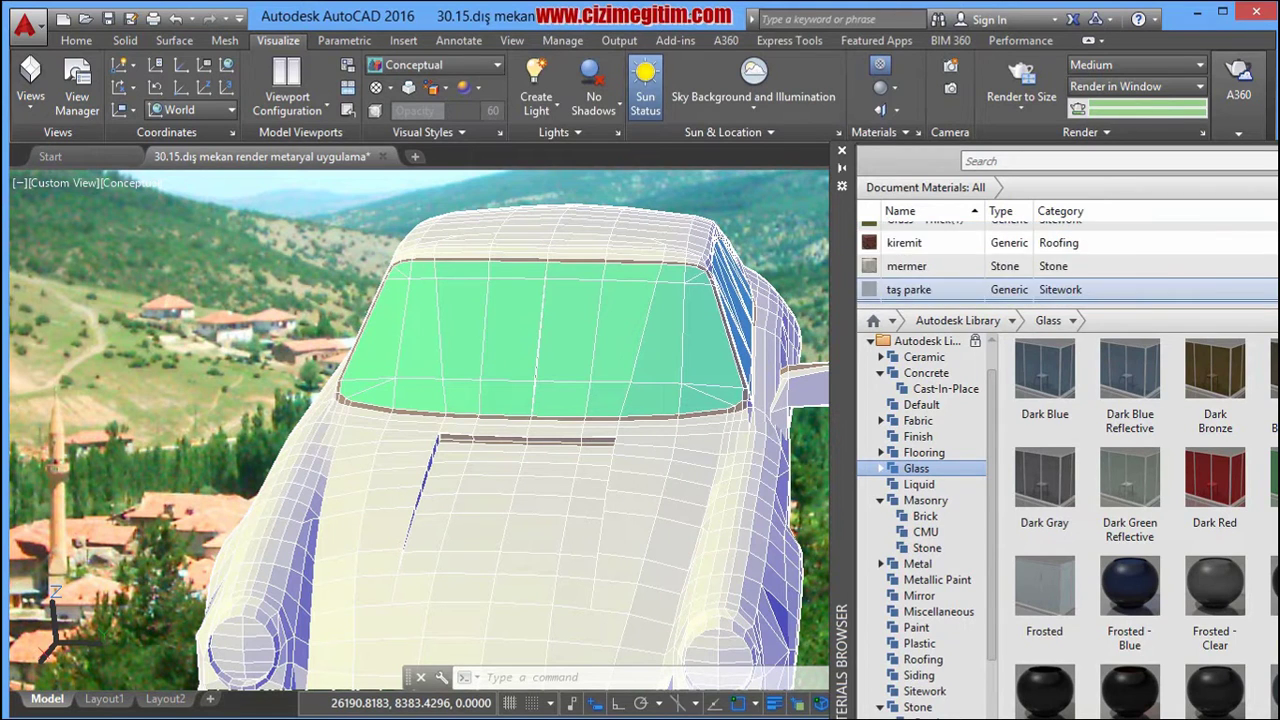
pyautogui.scroll(2, 1067, 262)
pyautogui.scroll(2, 1000, 280)
pyautogui.scroll(2, 1000, 280)
pyautogui.scroll(1, 1000, 280)
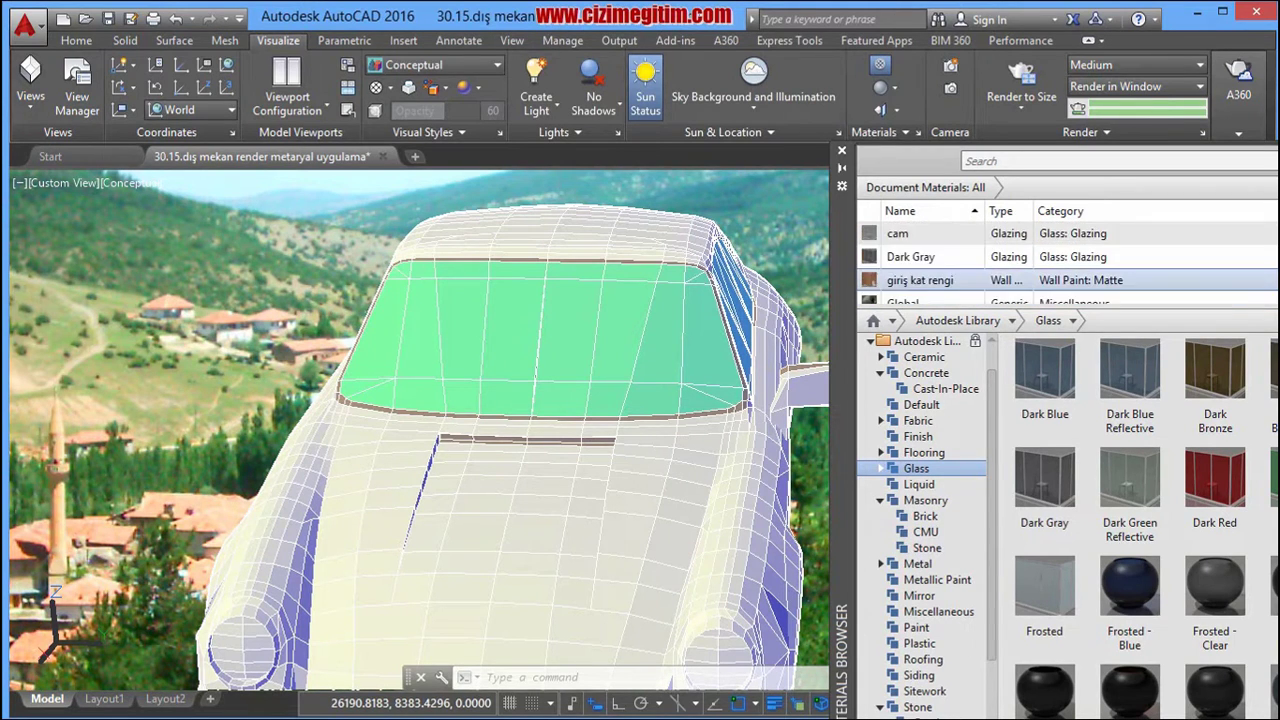
pyautogui.scroll(1, 1000, 280)
pyautogui.rightClick(930, 277)
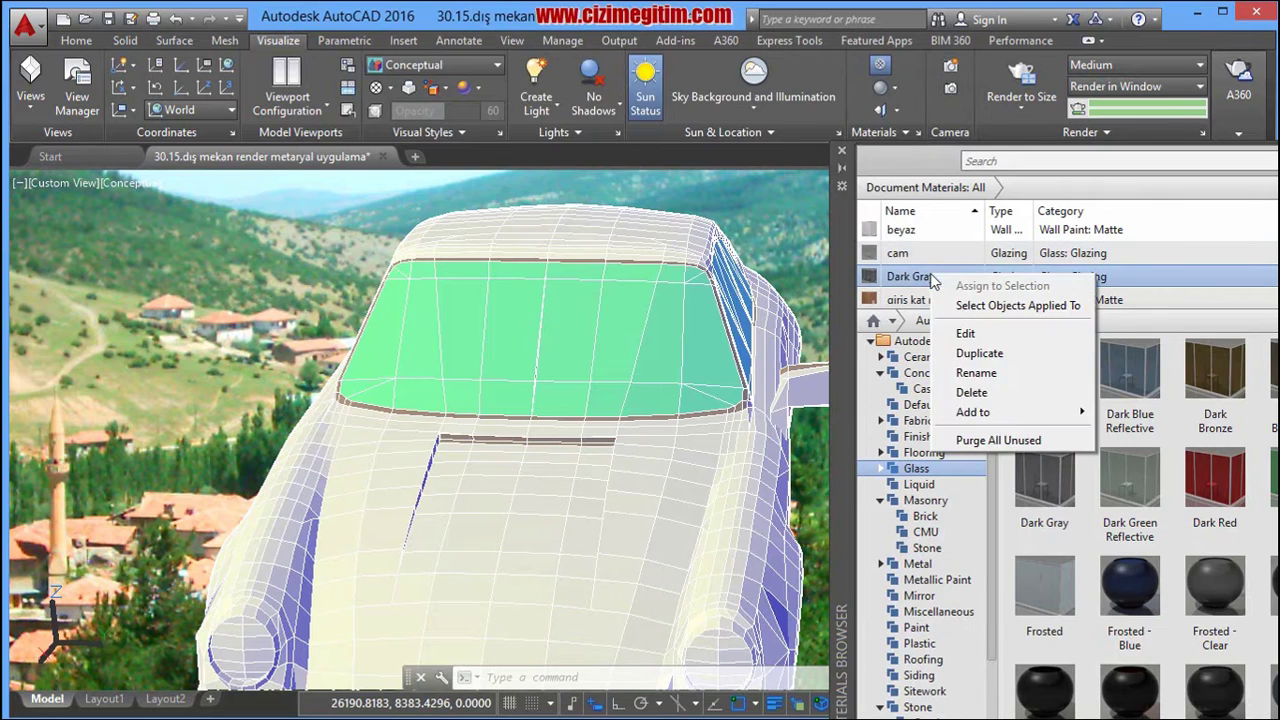
pyautogui.click(992, 379)
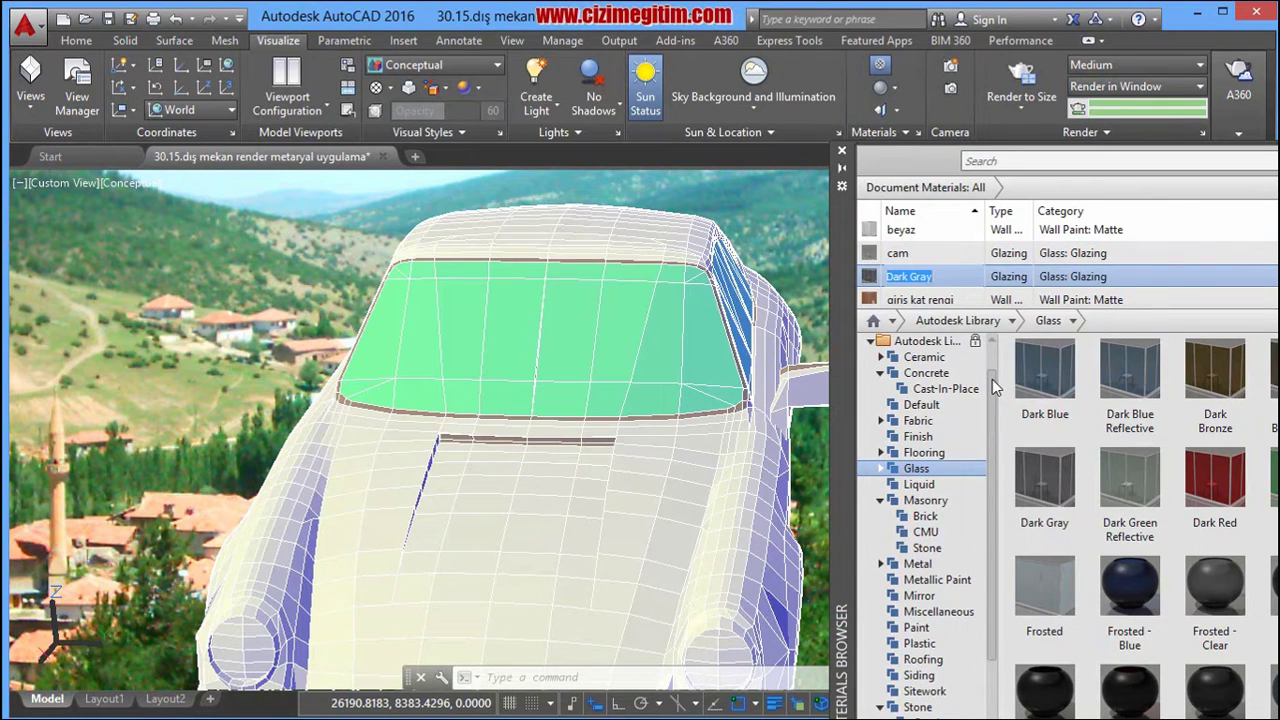
pyautogui.write('cam')
pyautogui.press('BackSpace')
pyautogui.press('BackSpace')
pyautogui.press('BackSpace')
pyautogui.write('oto')
pyautogui.write(' cam')
pyautogui.press('Return')
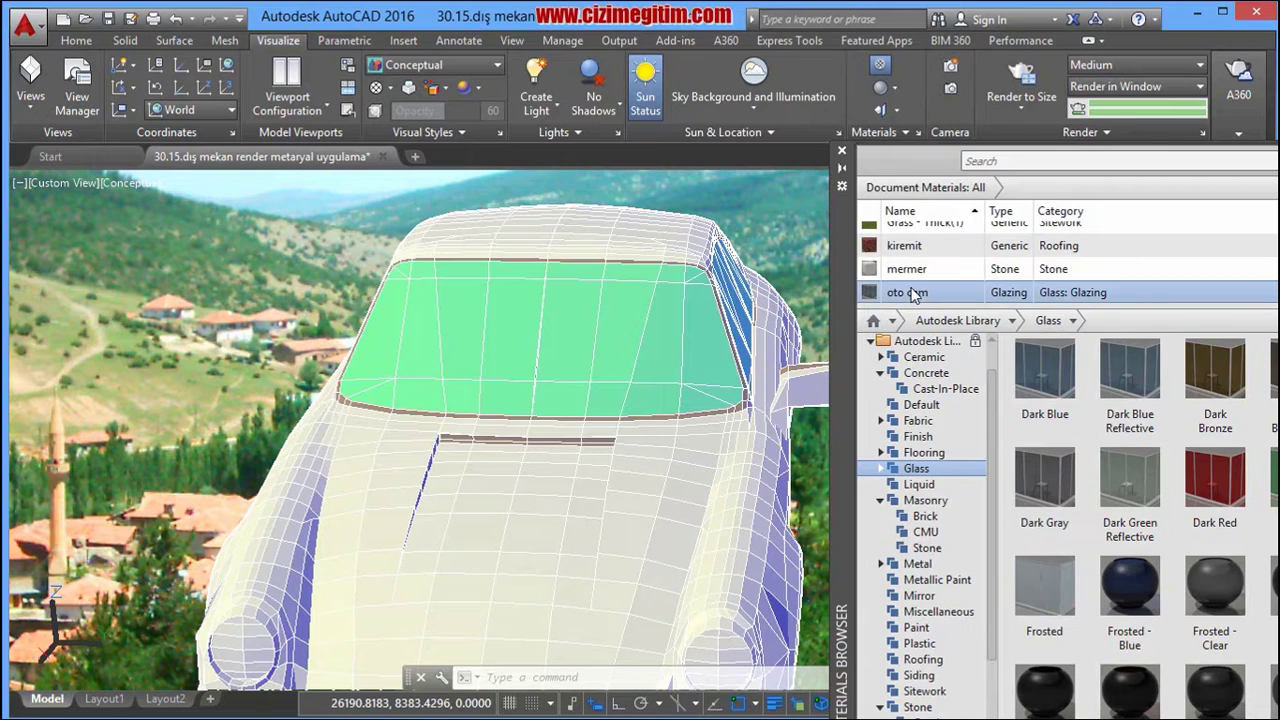
# - Turn off selection cycling and start the selection with the side window face
pyautogui.click(717, 327)
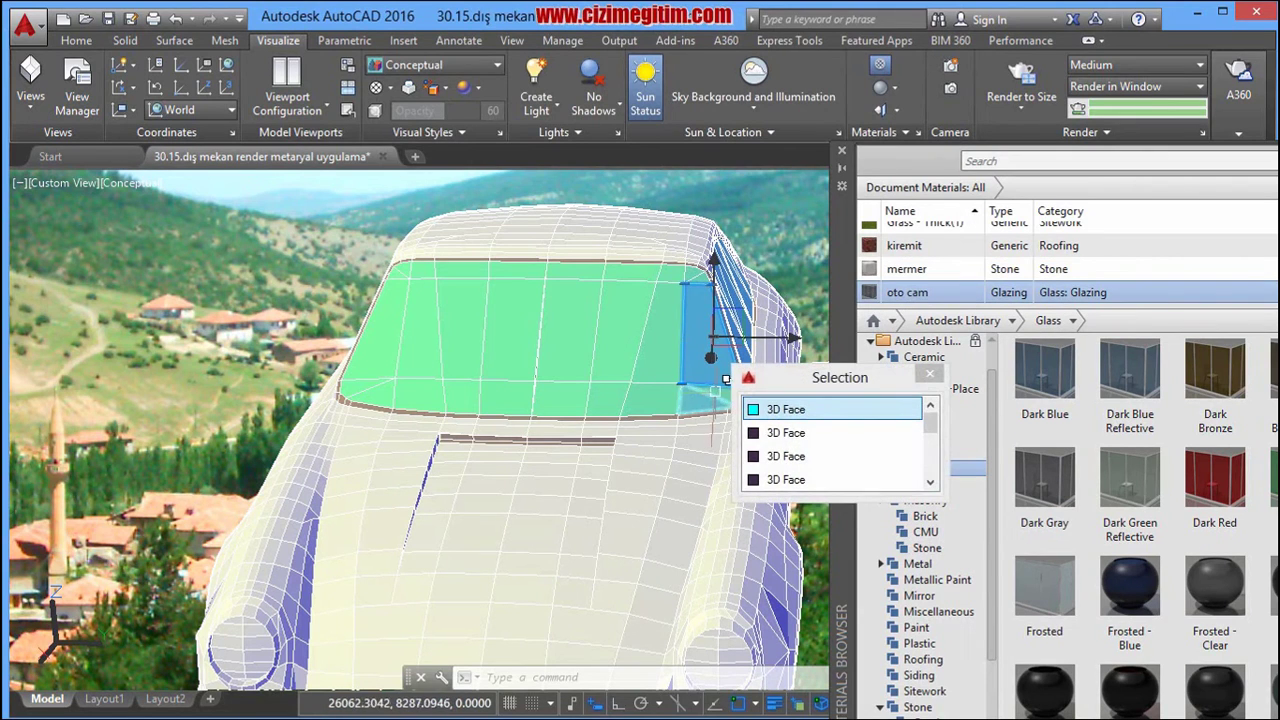
pyautogui.click(929, 378)
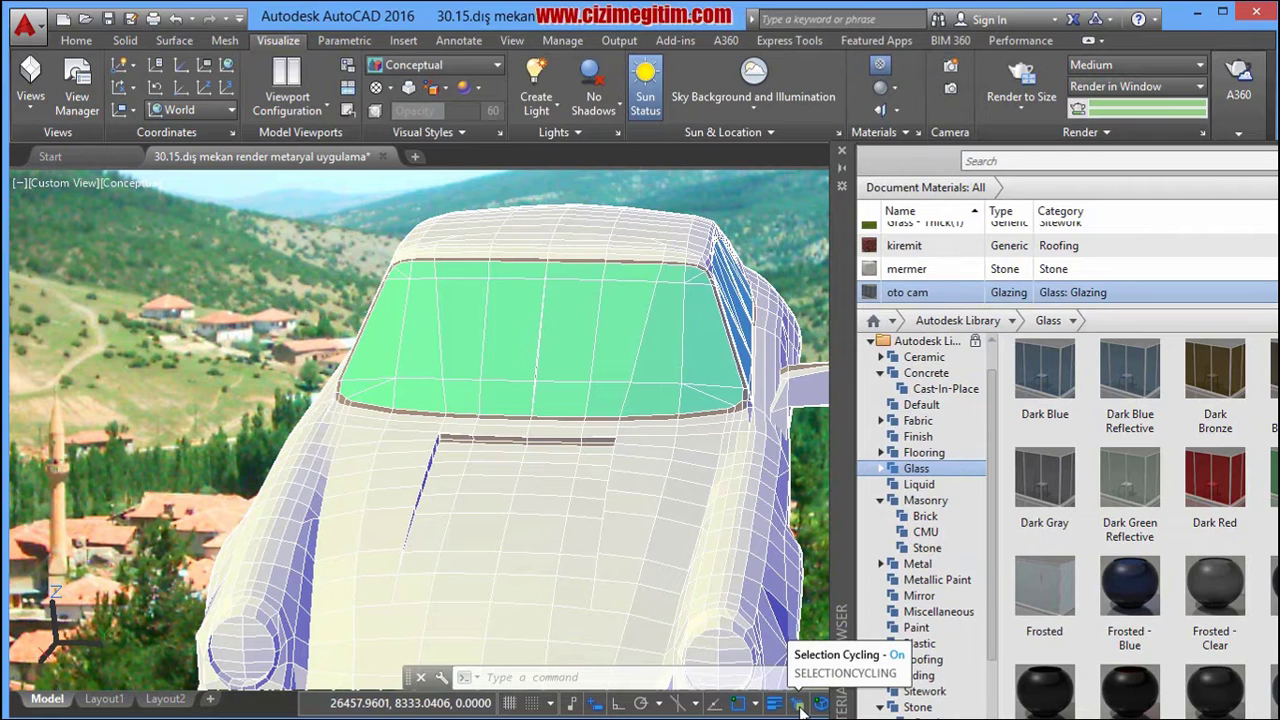
pyautogui.click(800, 705)
pyautogui.click(703, 313)
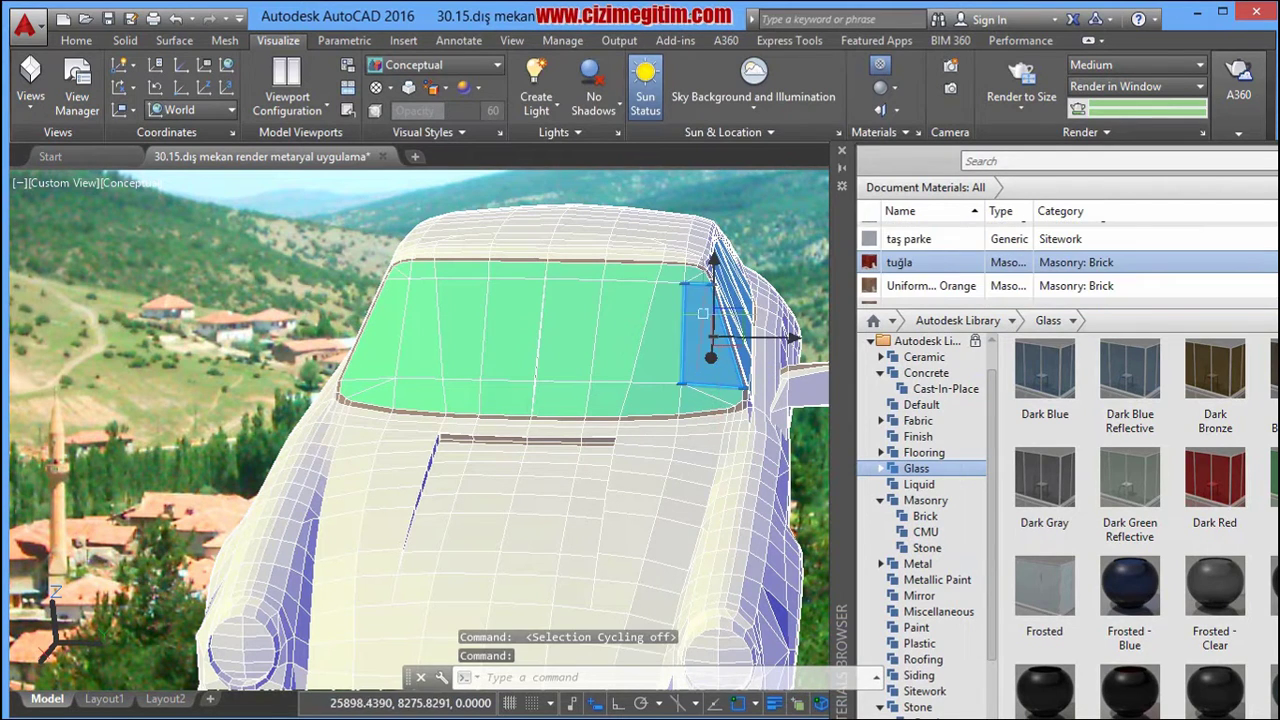
pyautogui.click(683, 270)
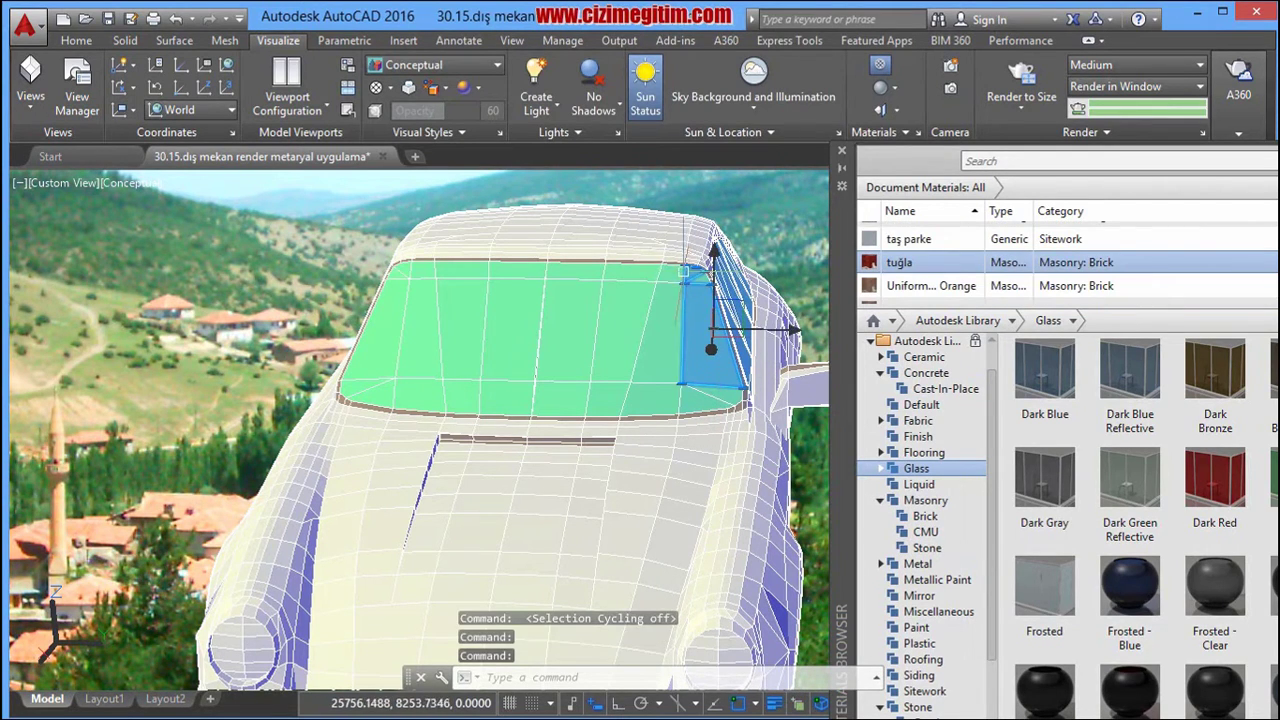
# - Add the right-hand windshield faces, the small triangle, and the thin top strip
pyautogui.click(567, 358)
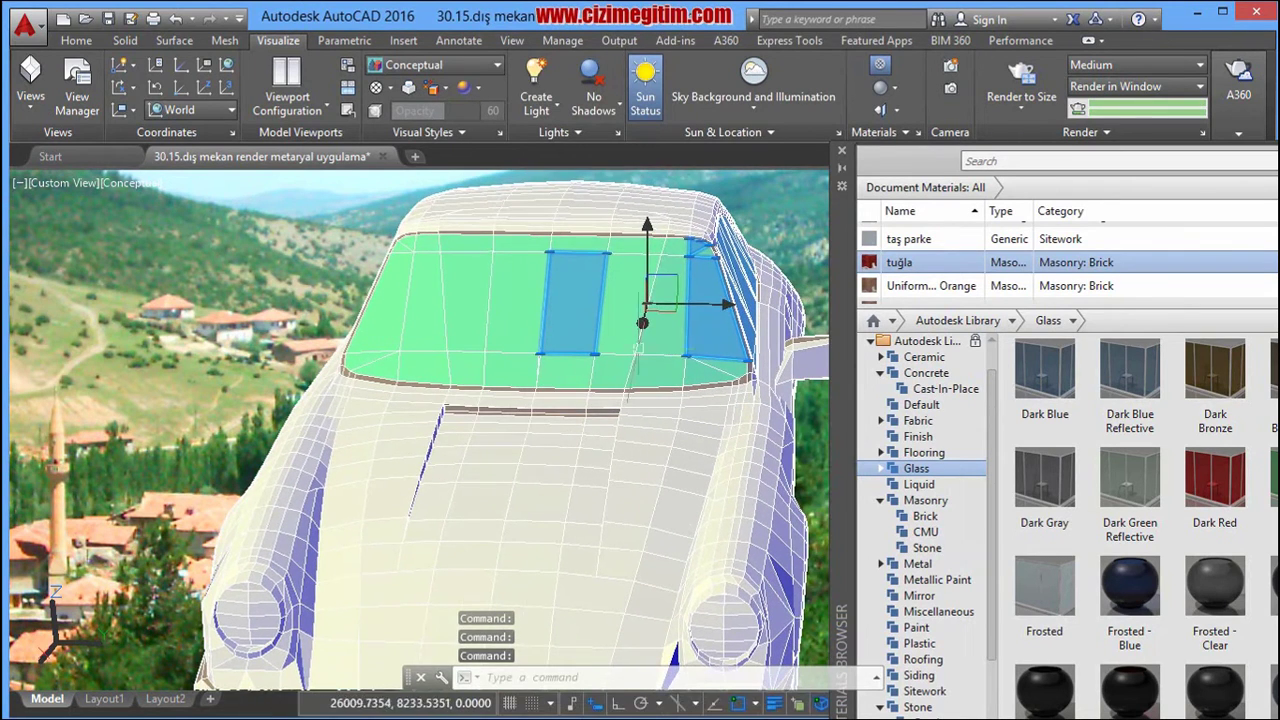
pyautogui.click(663, 377)
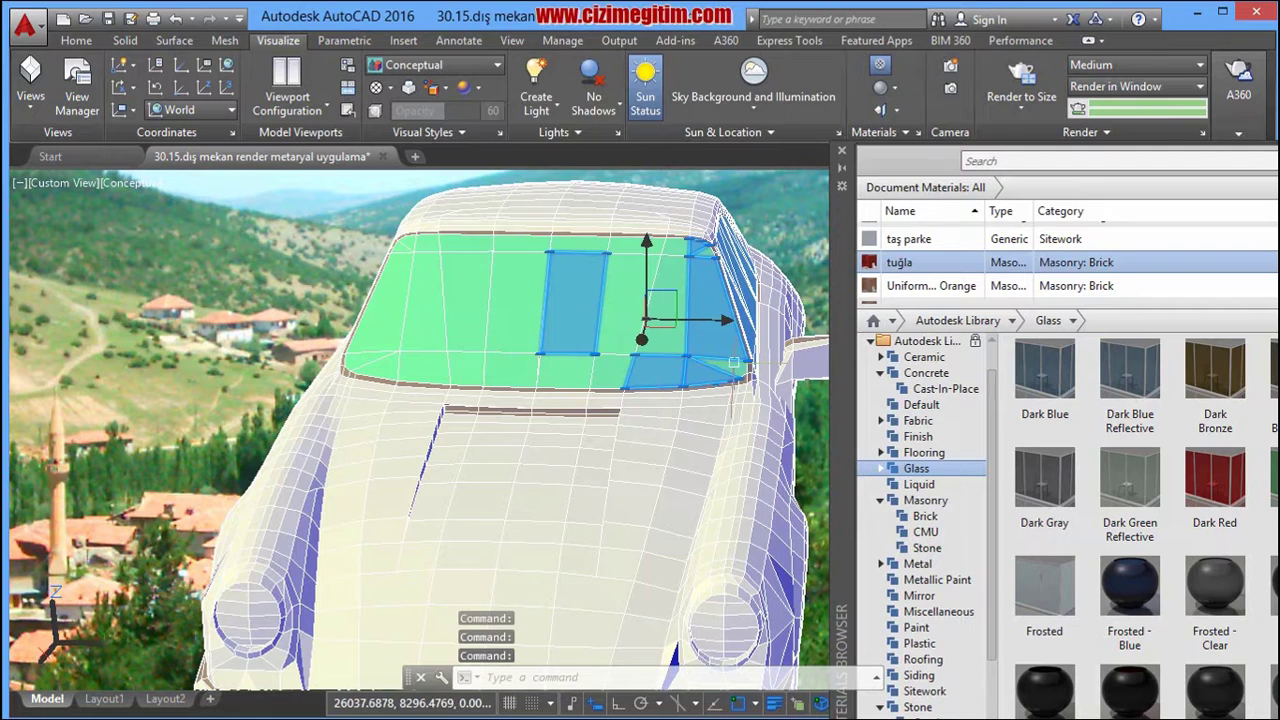
pyautogui.click(745, 355)
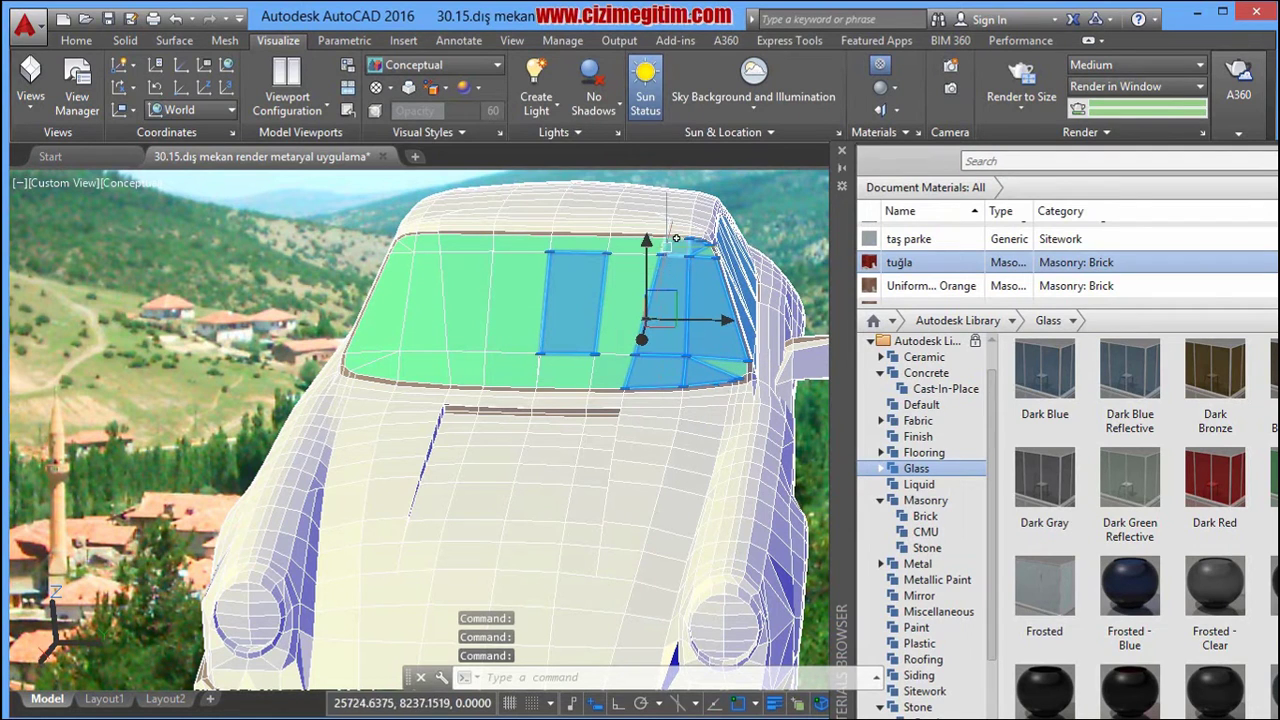
pyautogui.click(603, 375)
pyautogui.click(613, 311)
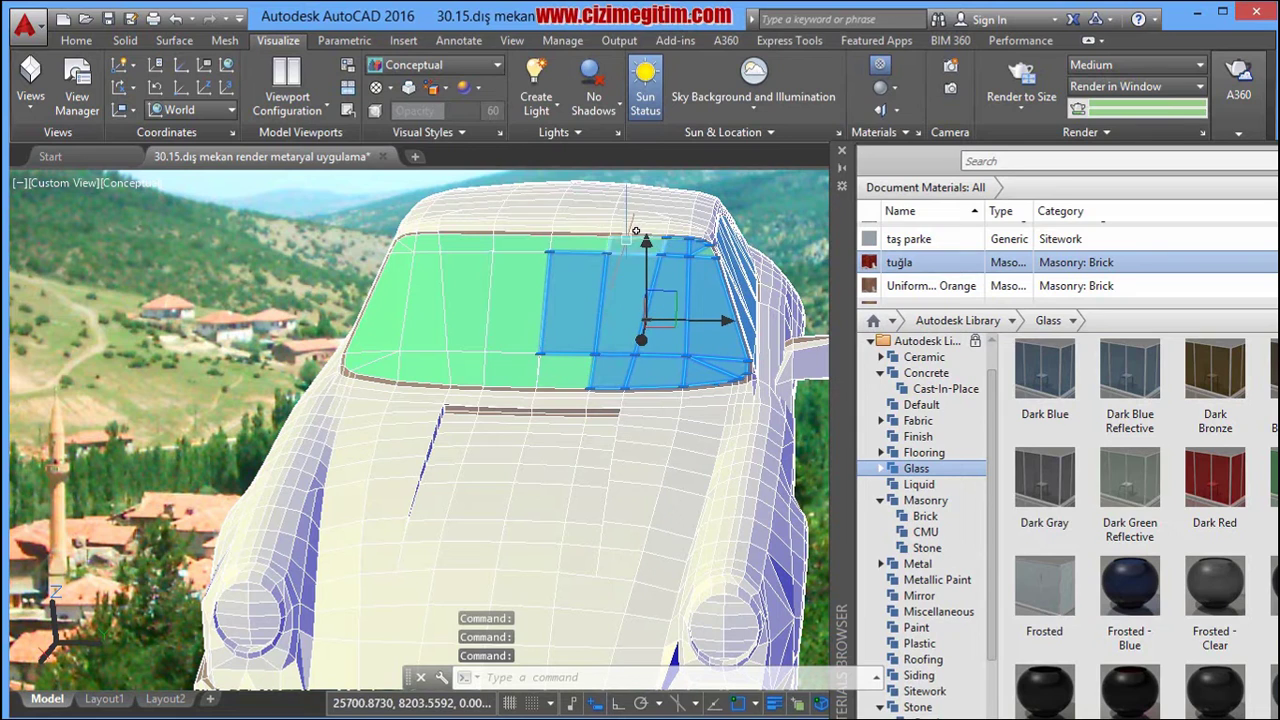
pyautogui.click(591, 234)
# - Add the remaining left, upper-left and bottom-strip windshield faces to the selection
pyautogui.click(520, 242)
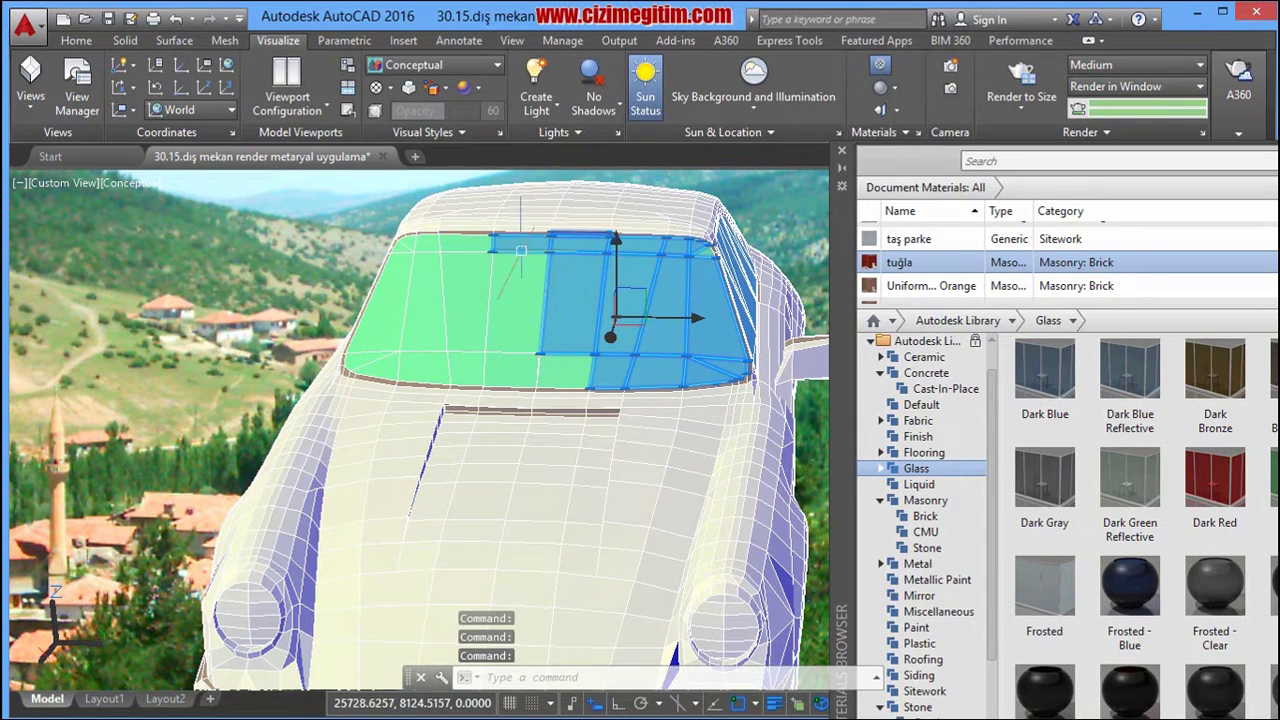
pyautogui.click(515, 320)
pyautogui.click(468, 241)
pyautogui.click(430, 243)
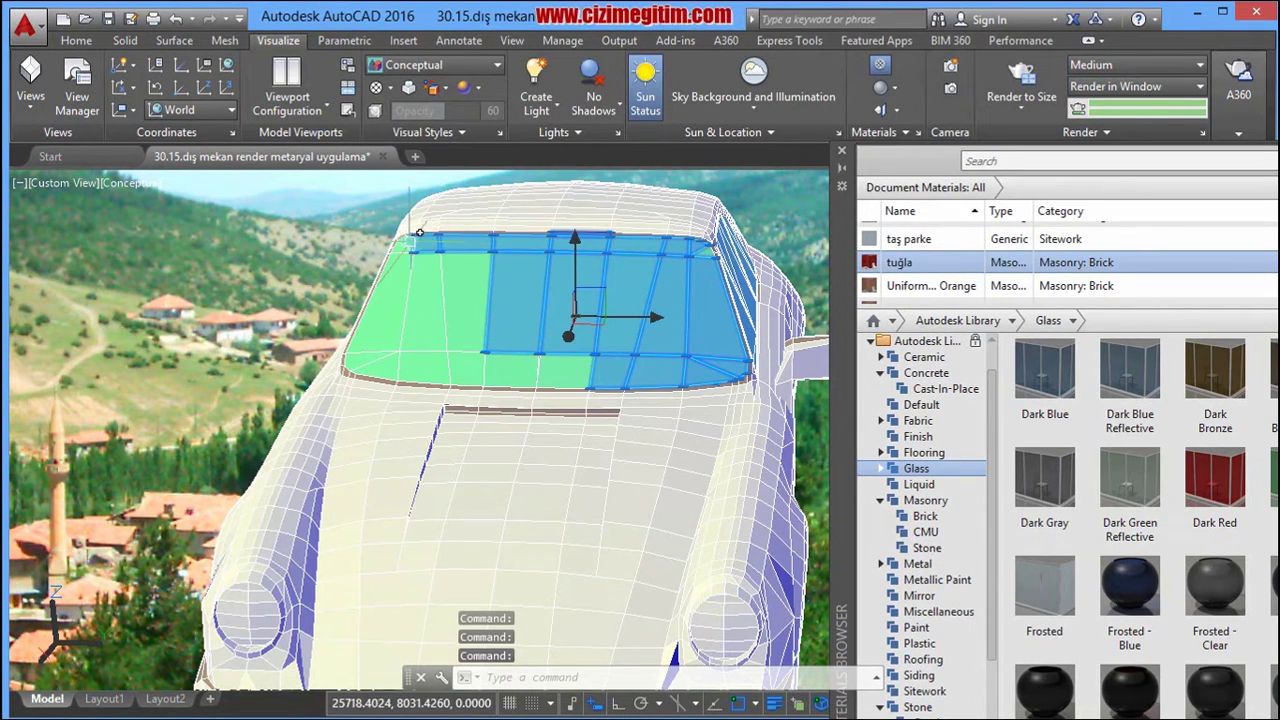
pyautogui.click(406, 236)
pyautogui.click(385, 328)
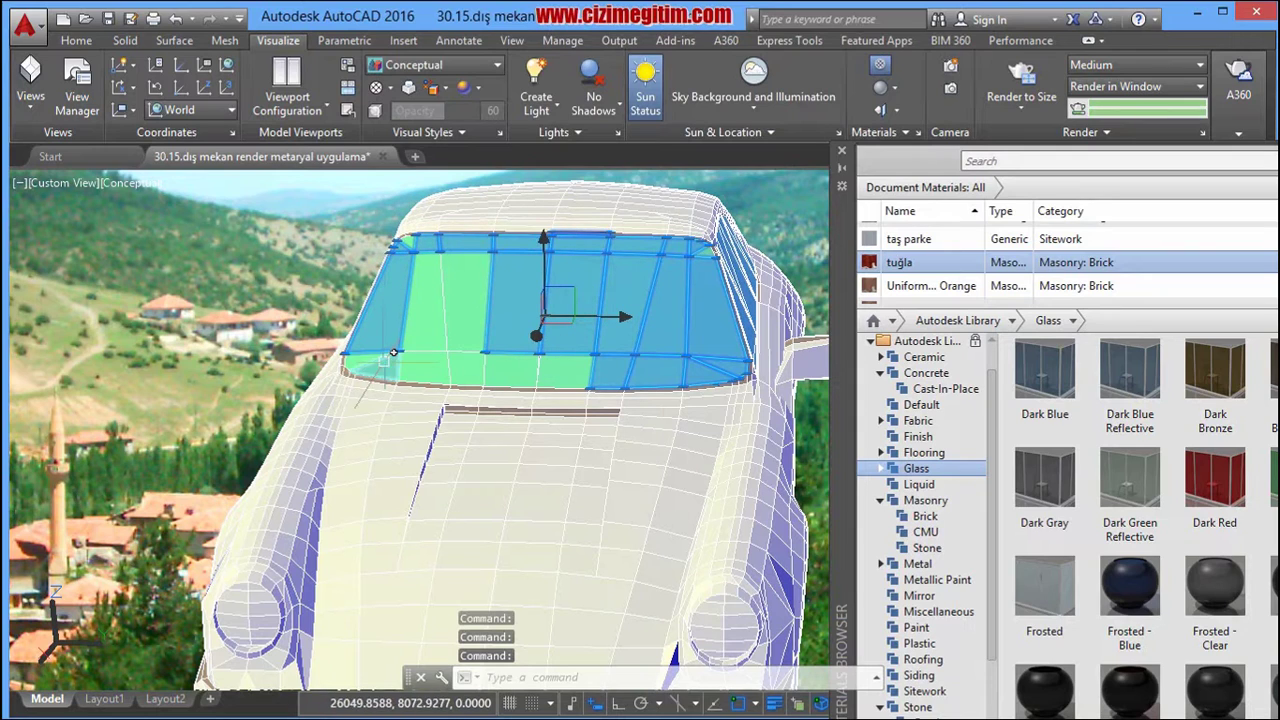
pyautogui.click(357, 358)
pyautogui.click(440, 368)
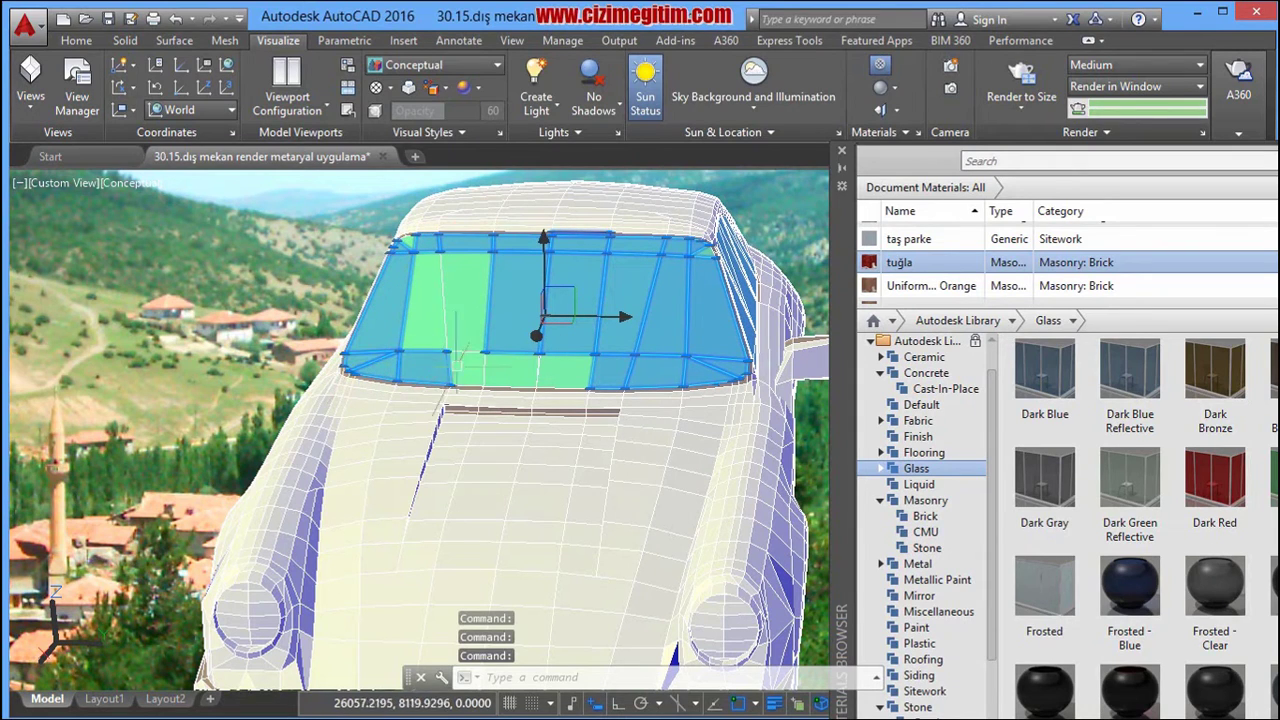
pyautogui.click(497, 370)
pyautogui.click(565, 370)
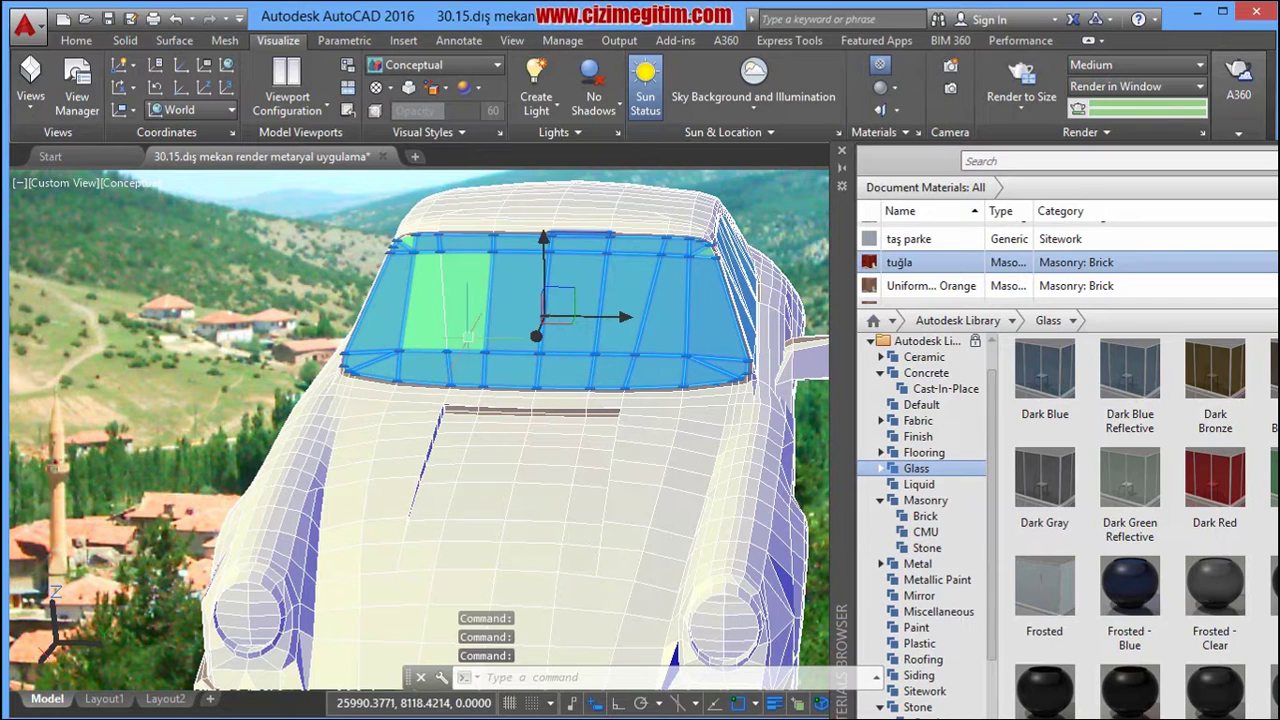
pyautogui.click(468, 300)
pyautogui.click(428, 315)
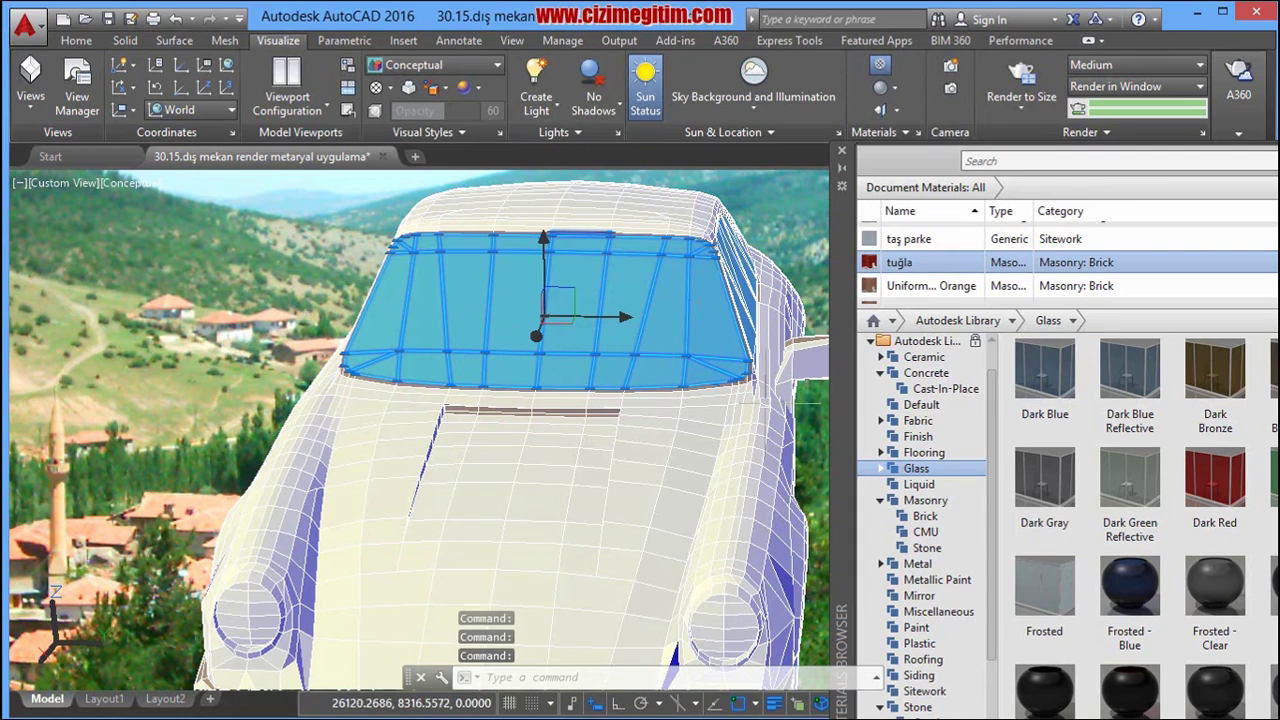
# - Drag the oto cam material onto the selected windshield and review its settings
pyautogui.click(932, 300)
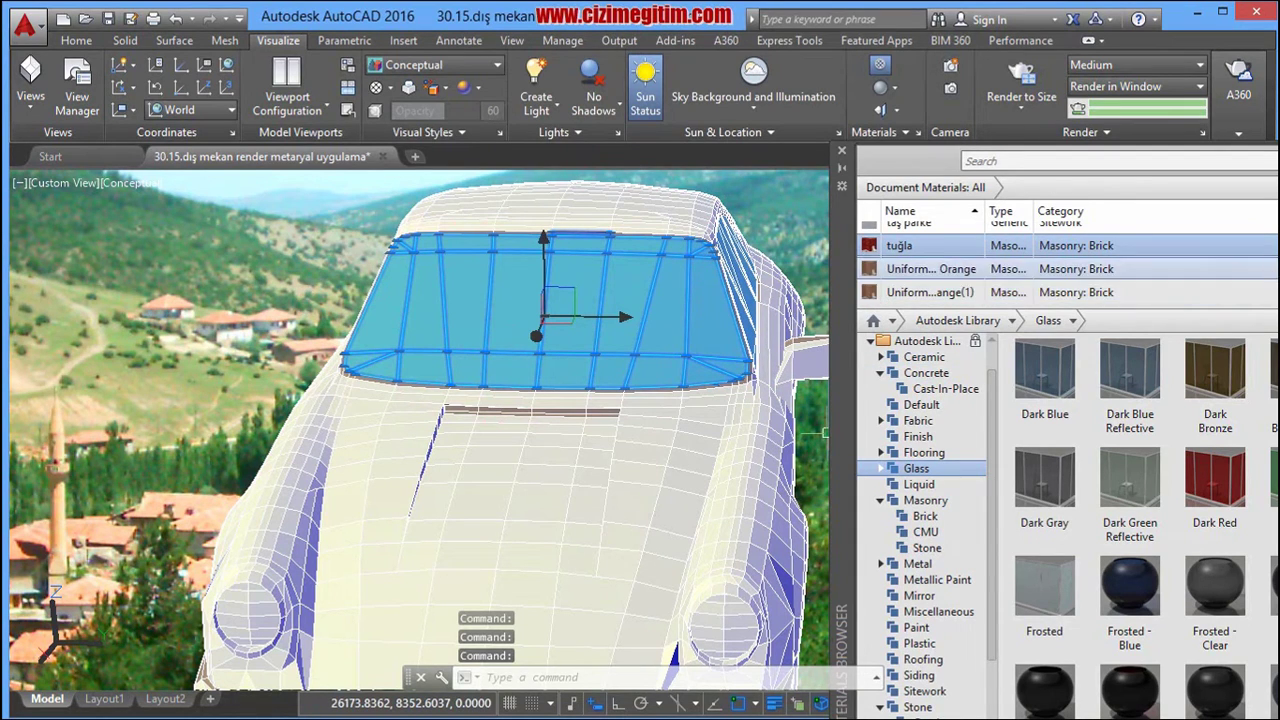
pyautogui.scroll(1, 1170, 298)
pyautogui.scroll(1, 1170, 298)
pyautogui.scroll(1, 1000, 270)
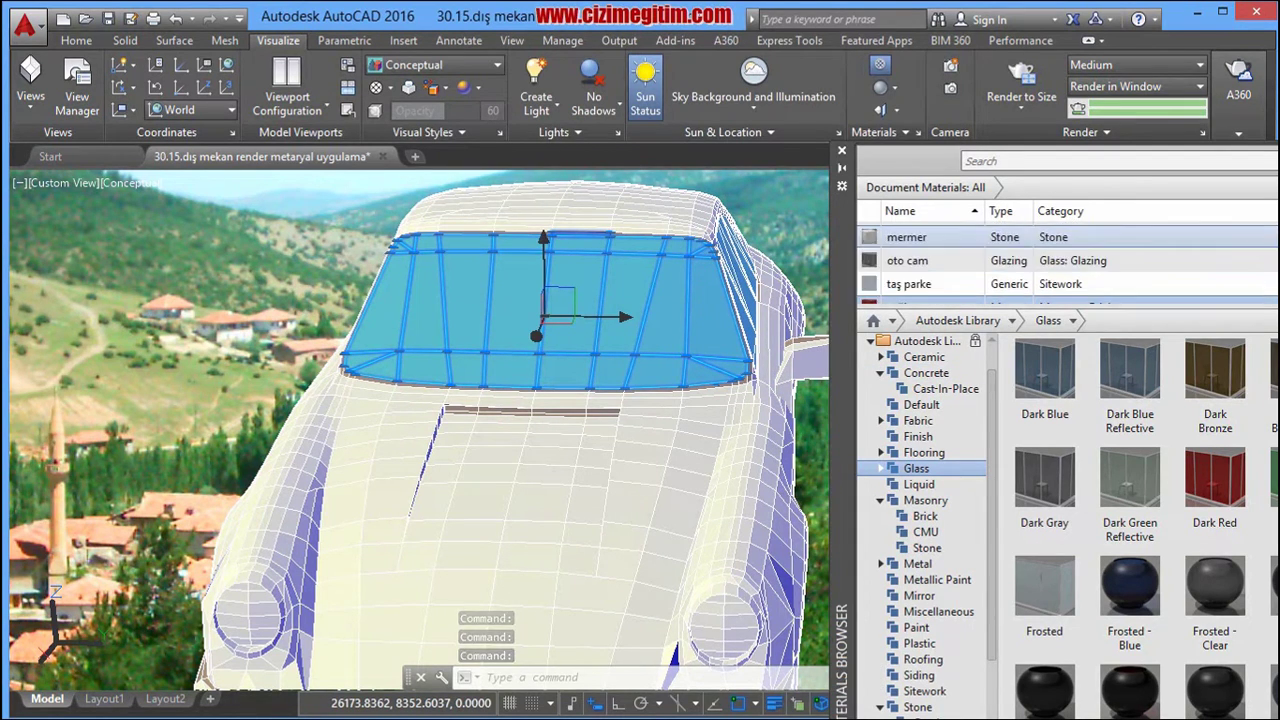
pyautogui.scroll(1, 1000, 270)
pyautogui.moveTo(907, 286); pyautogui.dragTo(617, 318)
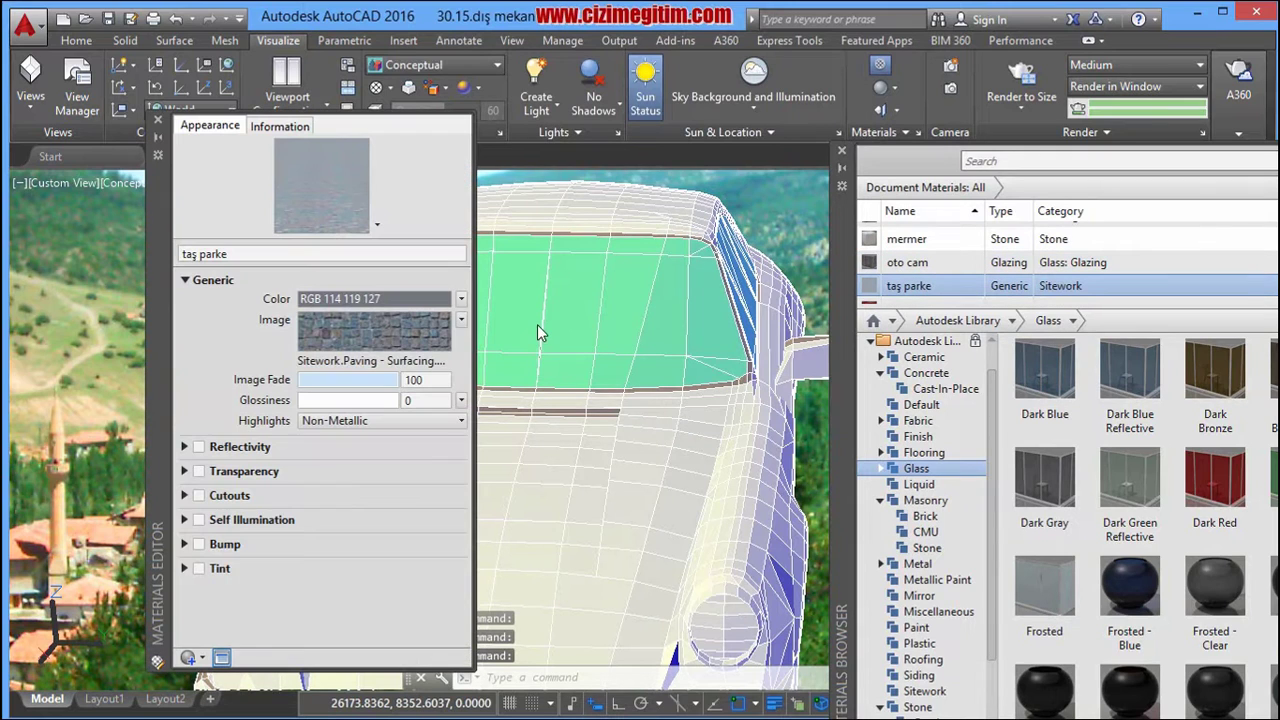
pyautogui.click(158, 120)
pyautogui.doubleClick(916, 266)
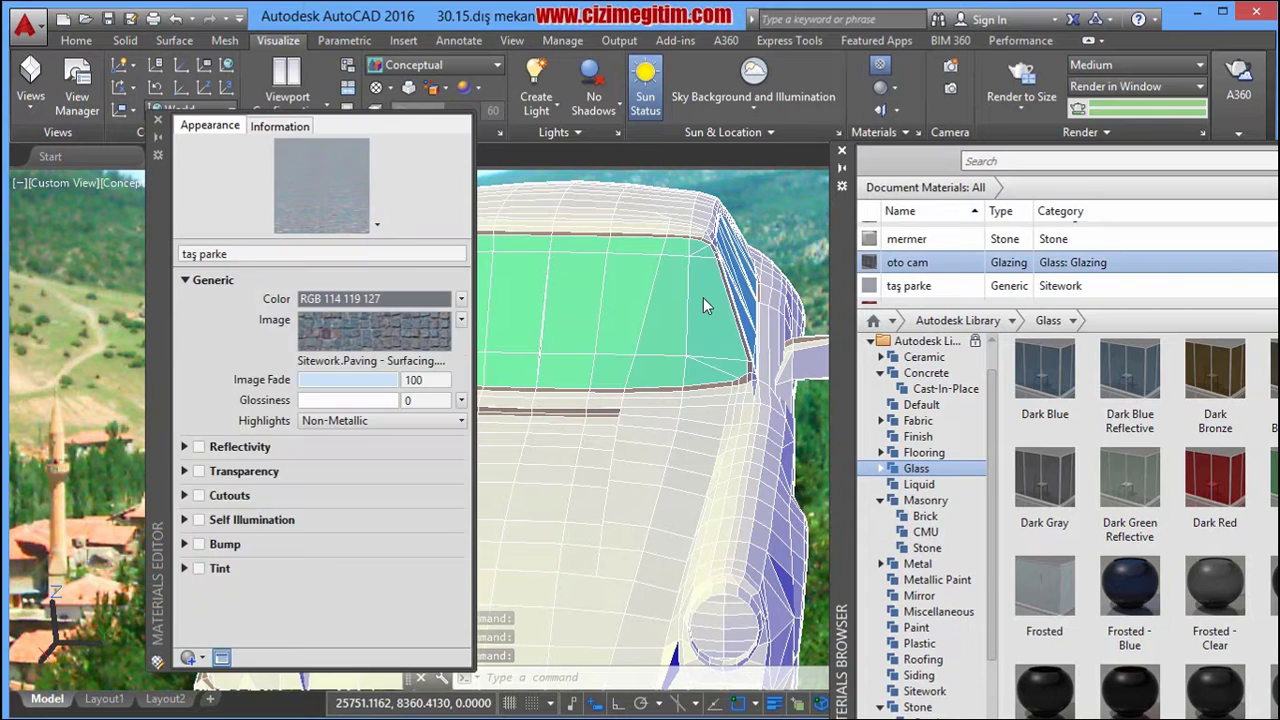
pyautogui.click(158, 120)
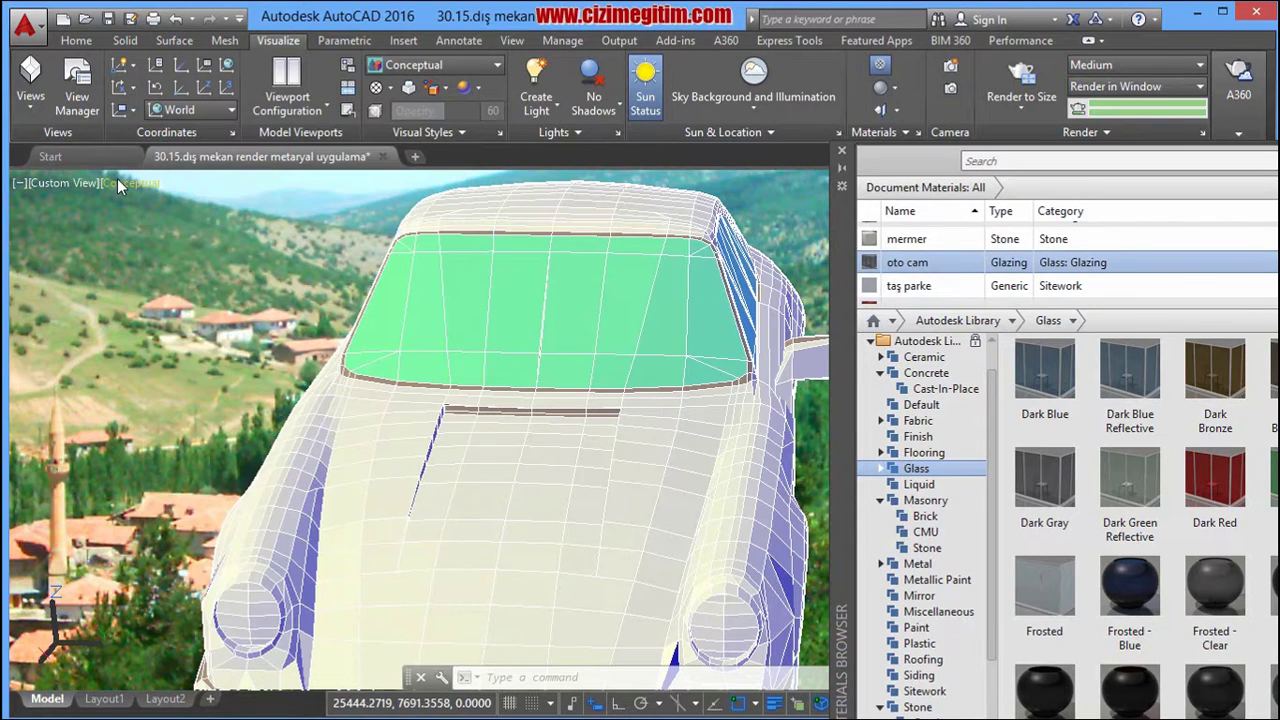
pyautogui.click(118, 183)
# - Switch to Realistic style and orbit to face the car's side windows
pyautogui.press('Escape')
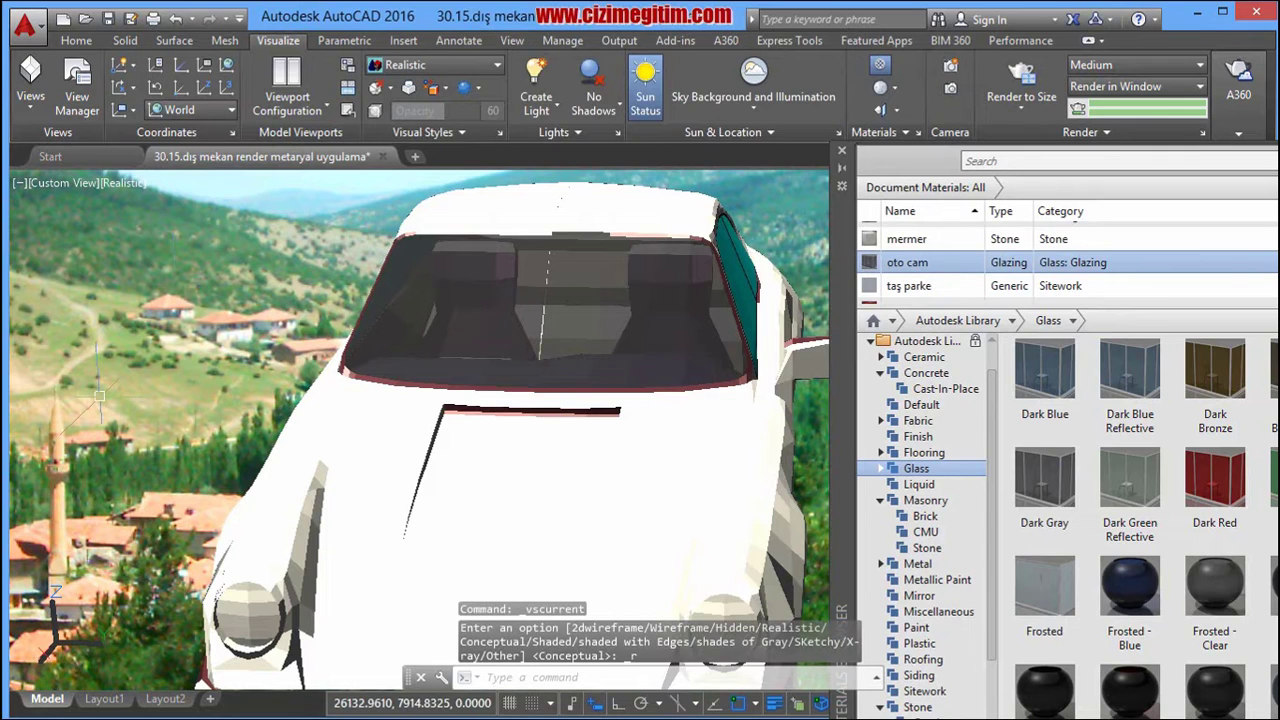
pyautogui.keyDown('shift'); pyautogui.moveTo(118, 463); pyautogui.dragTo(237, 450, button='middle'); pyautogui.keyUp('shift')
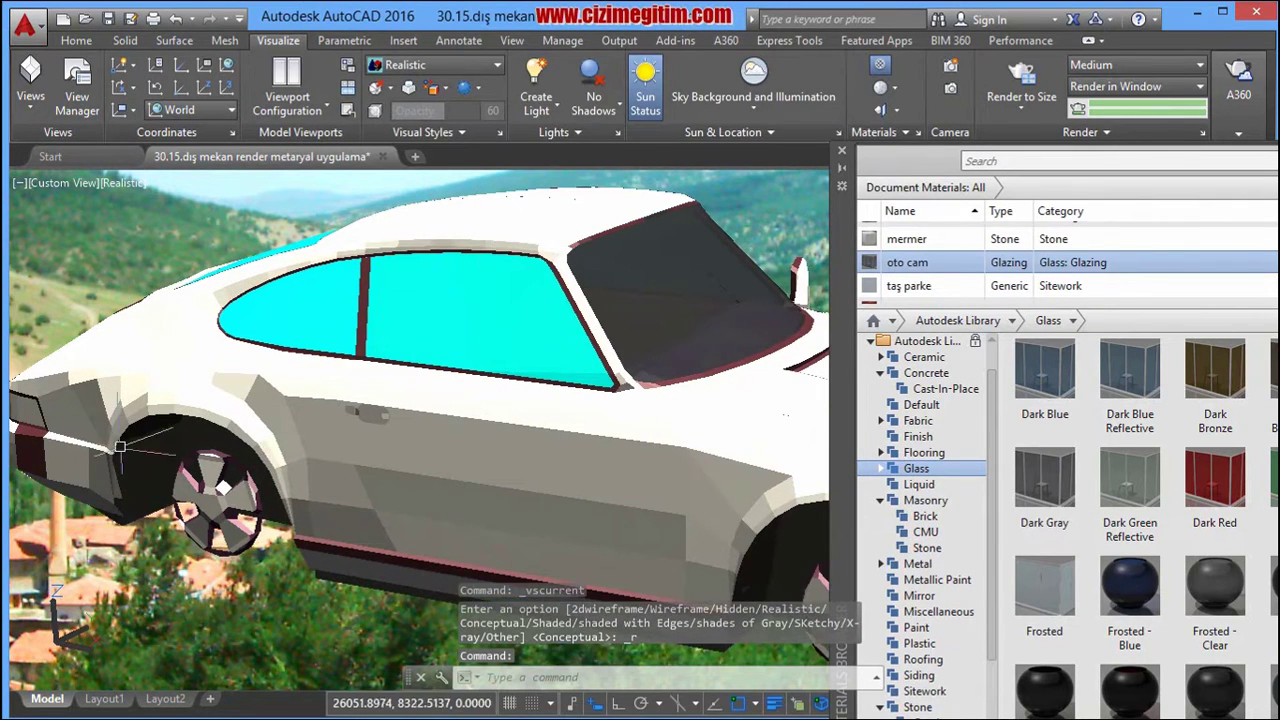
pyautogui.keyDown('shift'); pyautogui.moveTo(237, 450); pyautogui.dragTo(133, 459, button='middle'); pyautogui.keyUp('shift')
pyautogui.scroll(3, 531, 427)
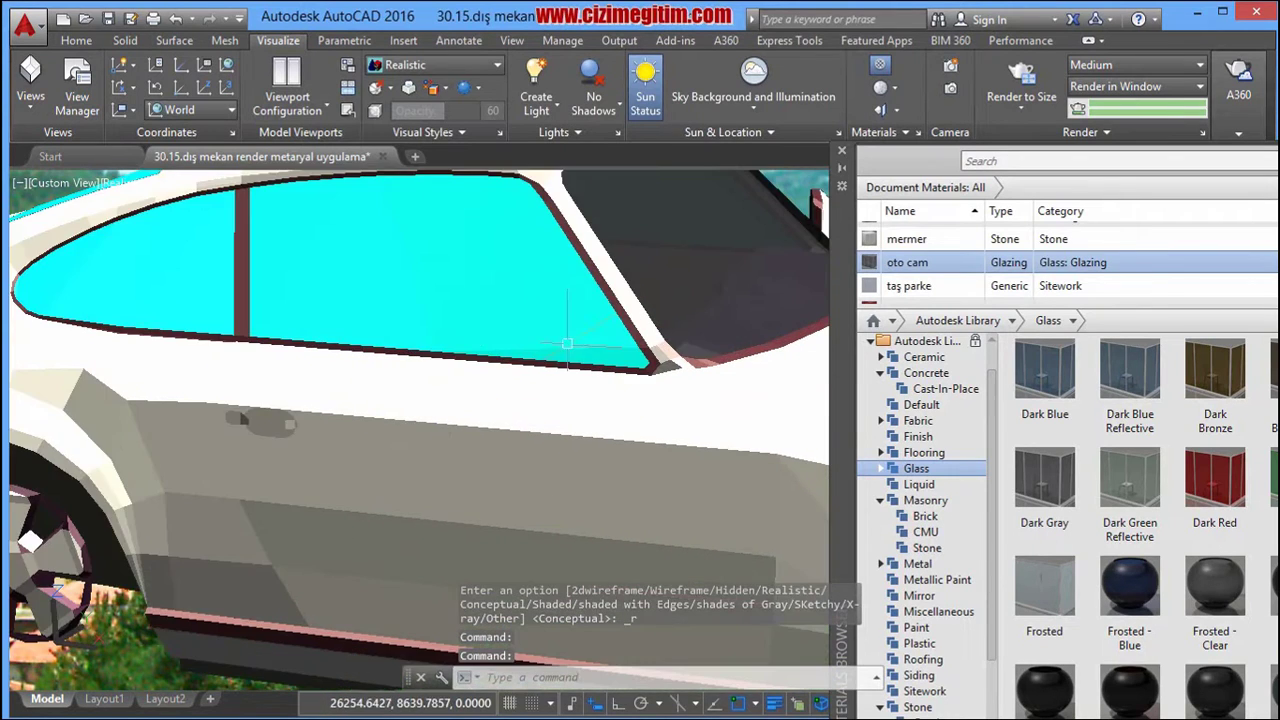
pyautogui.scroll(-3, 531, 427)
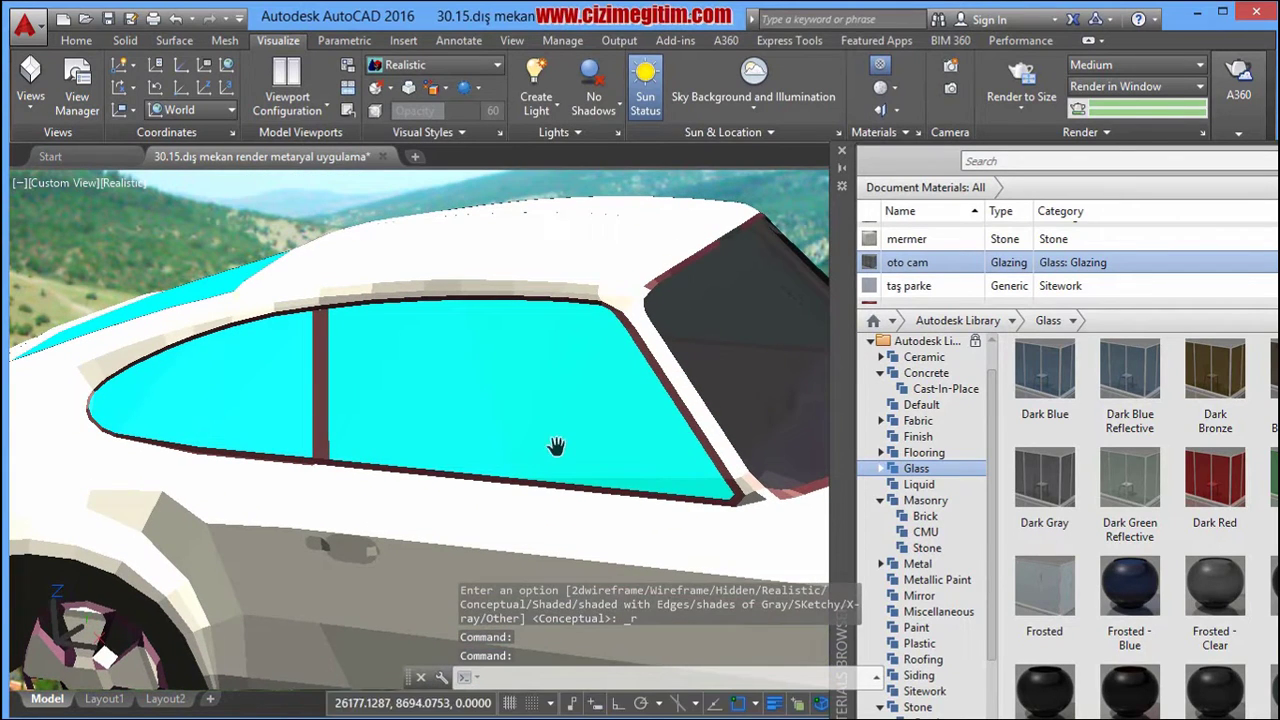
# - Select all the side window glass triangles, including those at the front end
pyautogui.click(688, 490)
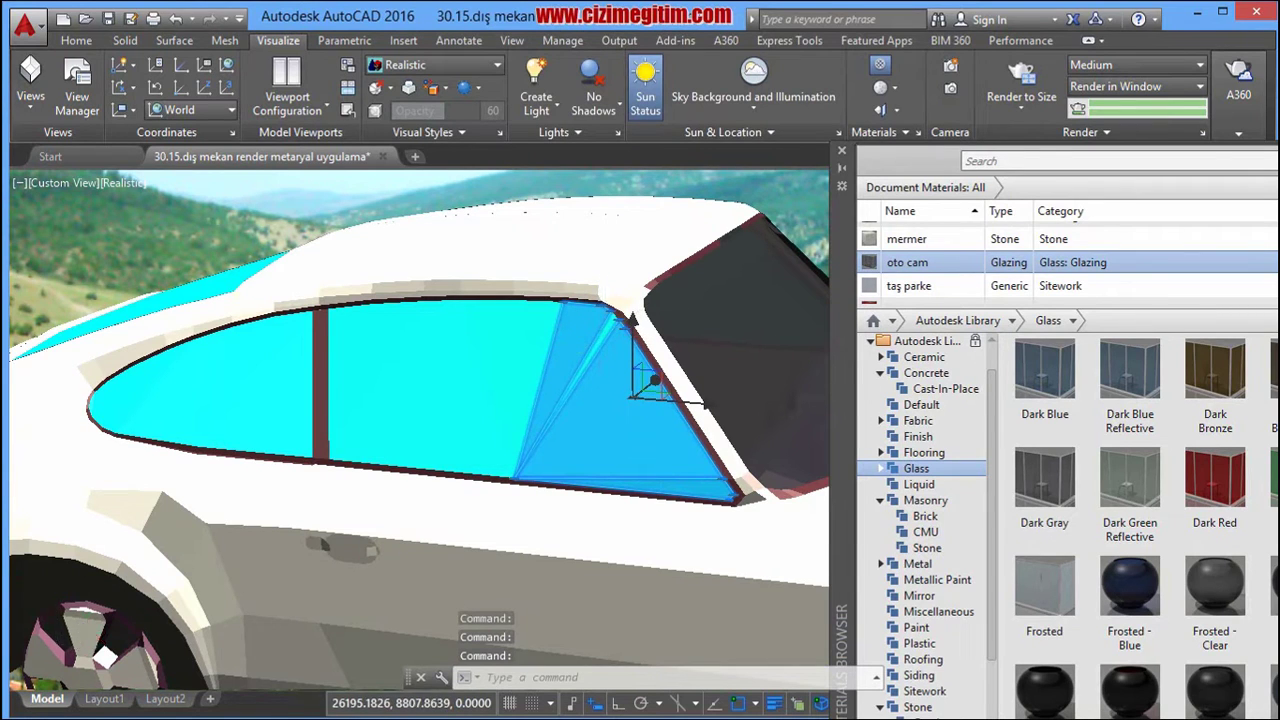
pyautogui.scroll(3, 650, 382)
pyautogui.click(390, 330)
pyautogui.click(242, 292)
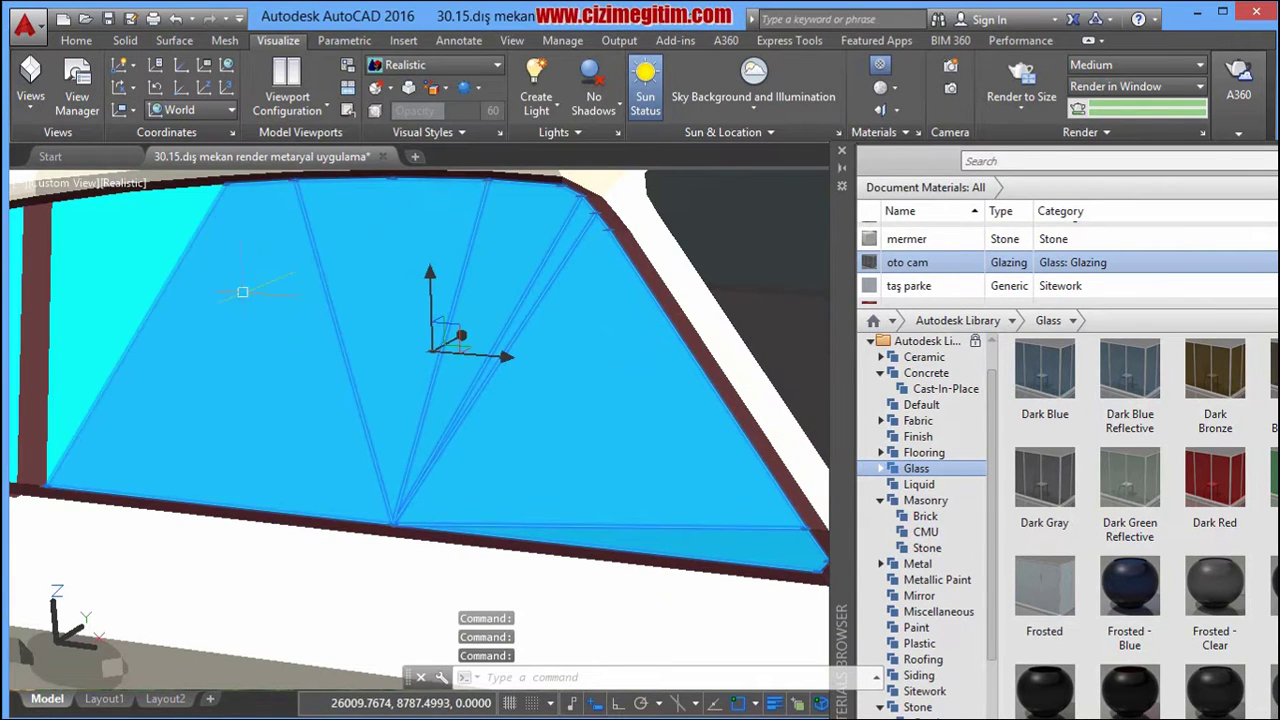
pyautogui.click(81, 249)
pyautogui.scroll(-3, 720, 383)
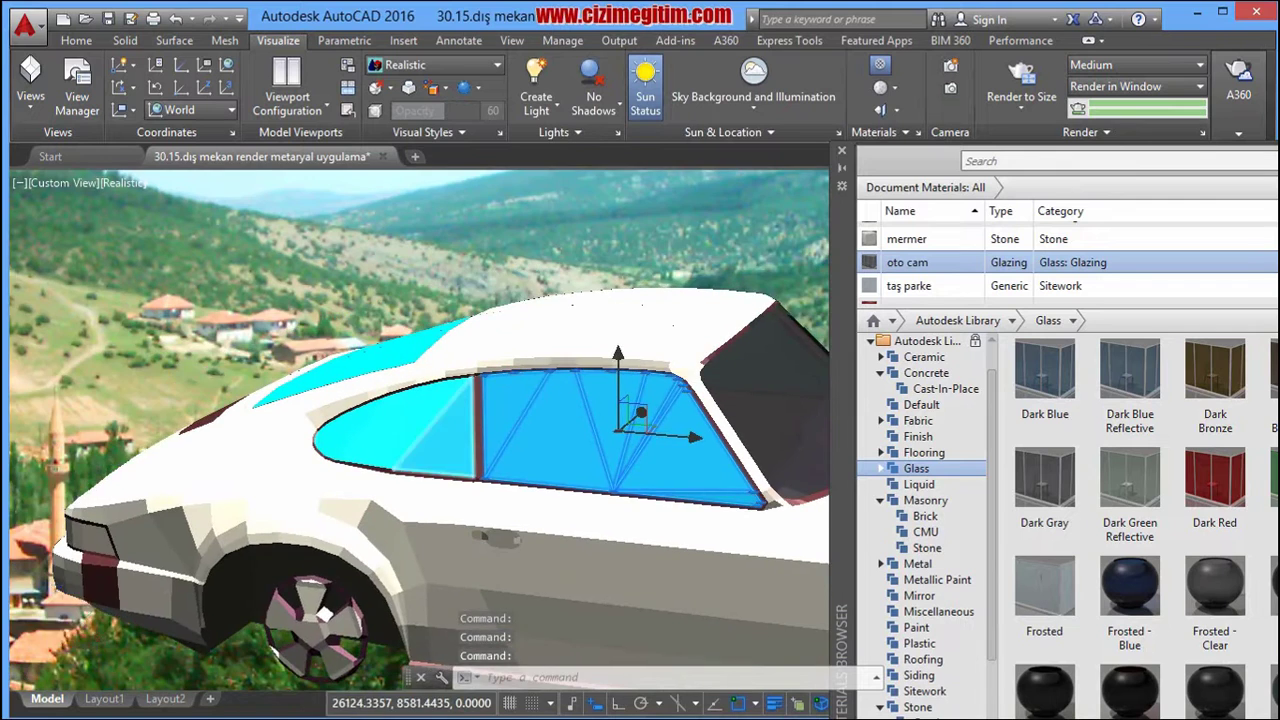
pyautogui.scroll(2, 380, 451)
pyautogui.click(381, 451)
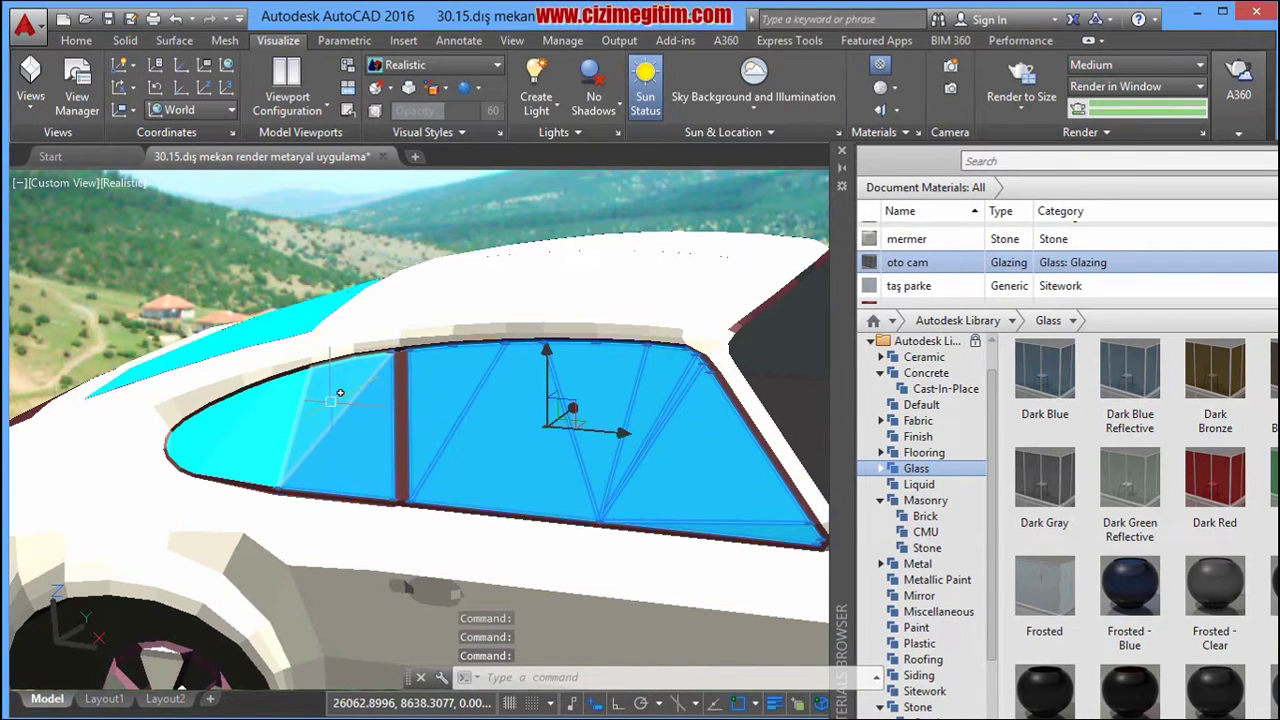
pyautogui.click(277, 407)
pyautogui.click(195, 440)
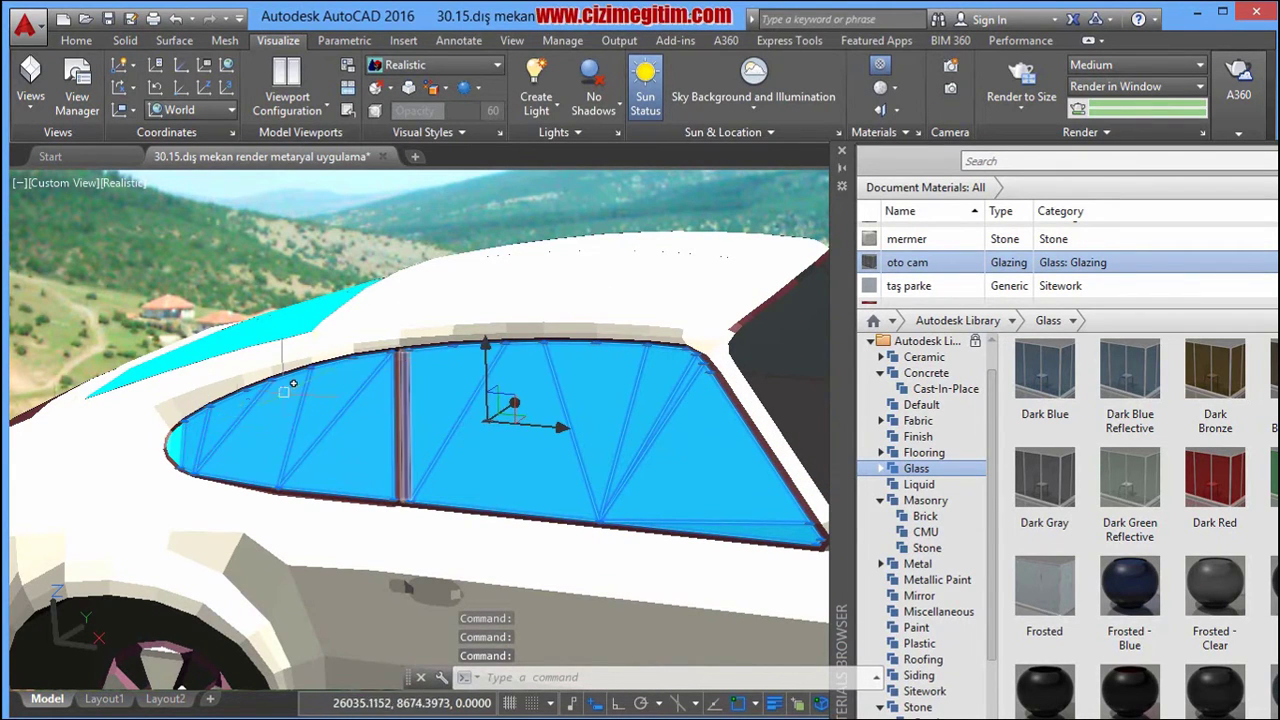
pyautogui.scroll(-1, 920, 262)
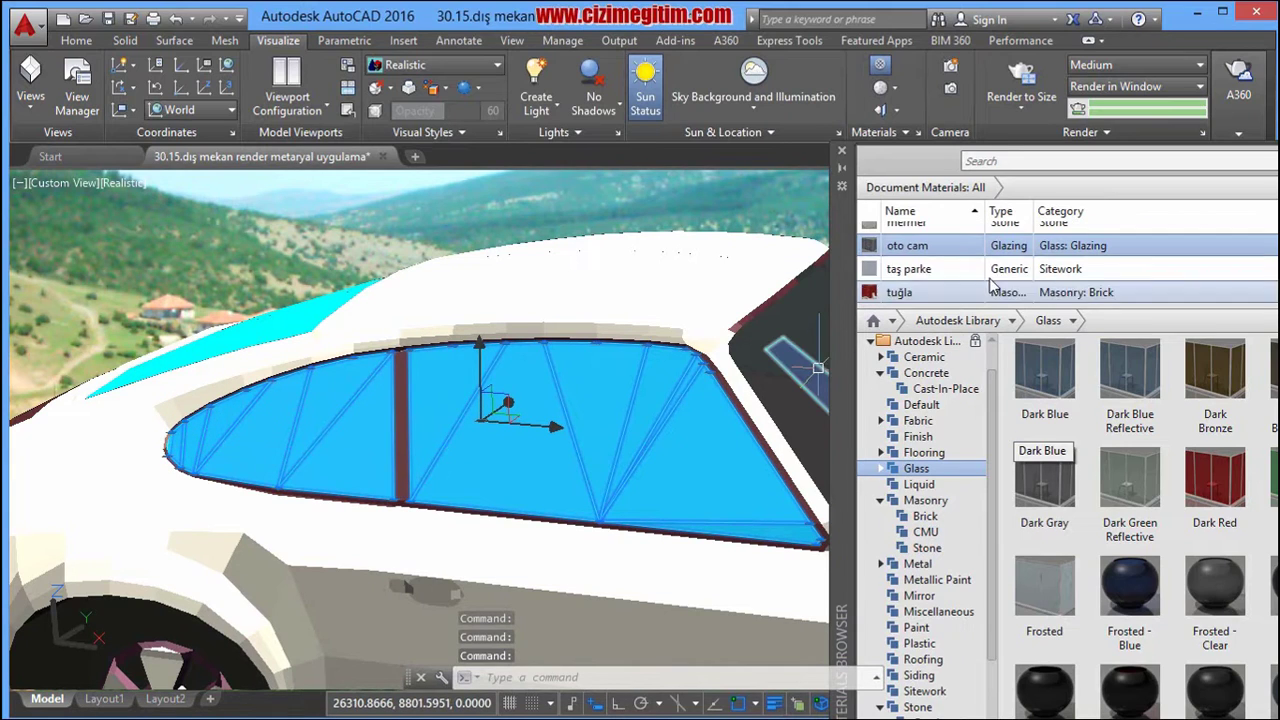
# - Apply the oto cam glazing to the selected side windows
pyautogui.doubleClick(910, 248)
pyautogui.moveTo(912, 253); pyautogui.dragTo(345, 490)
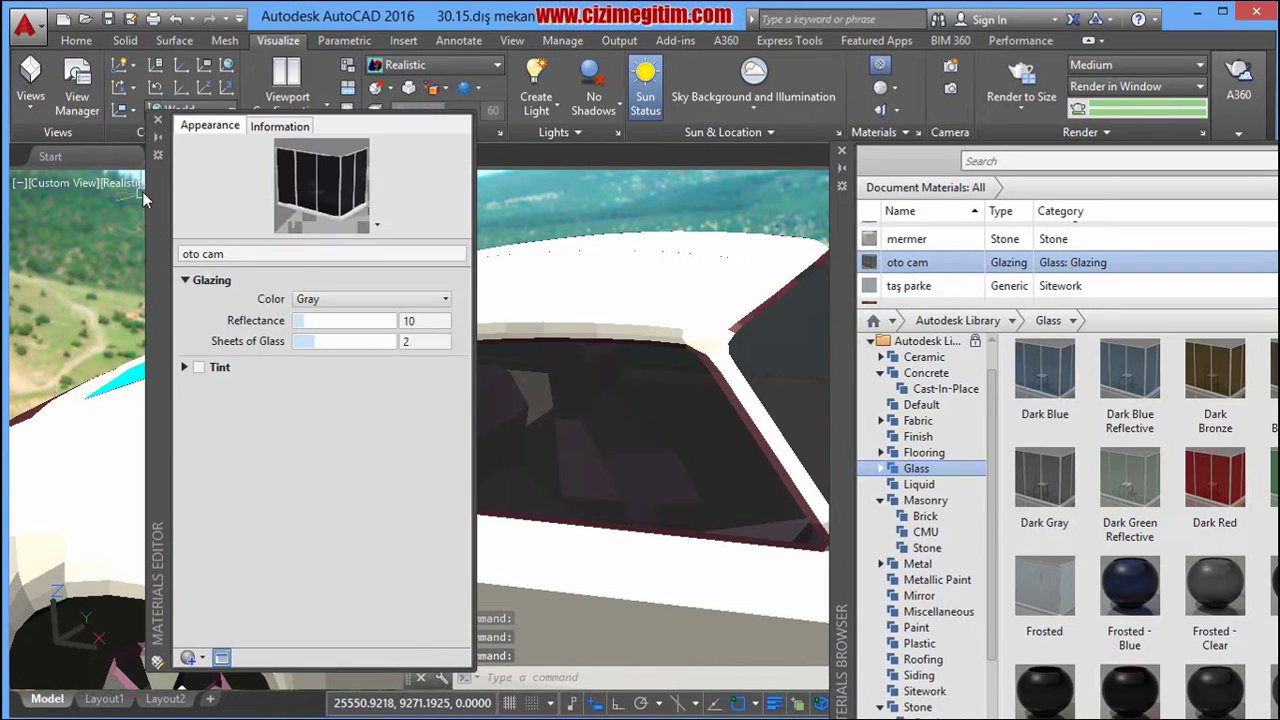
pyautogui.click(157, 121)
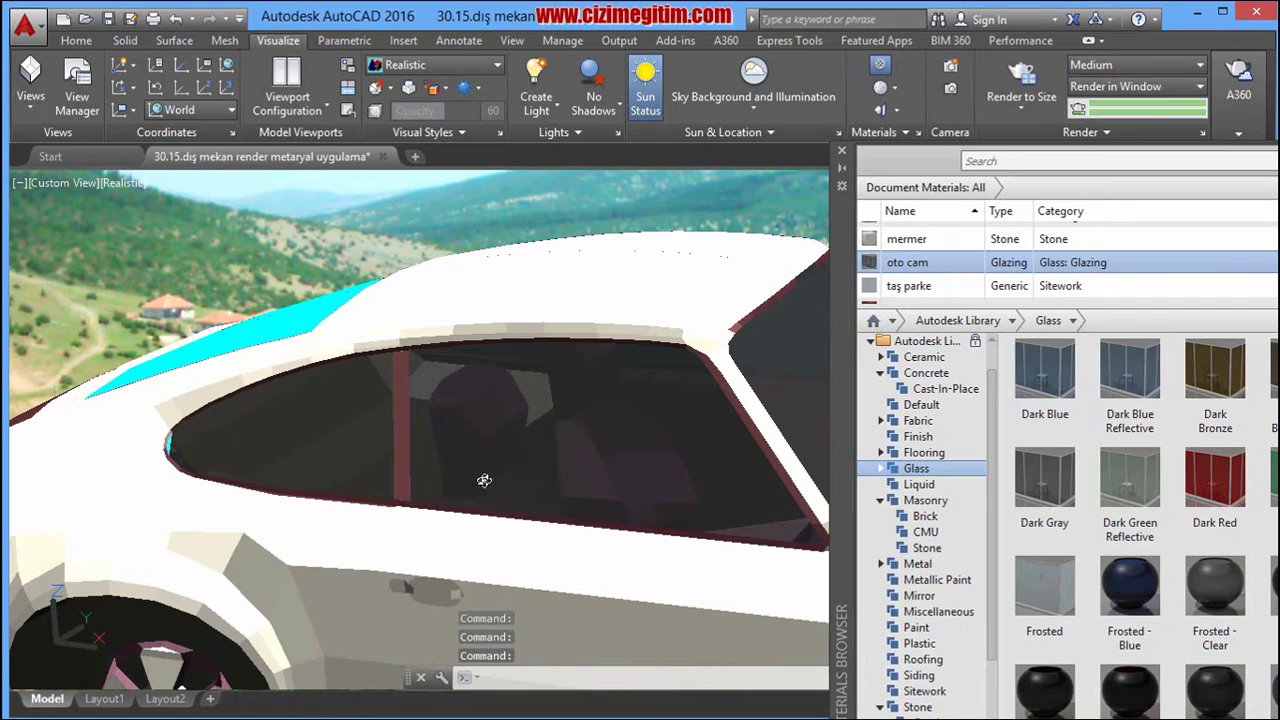
# - Orbit to the car's other side and select its rear and front teal window faces
pyautogui.moveTo(480, 480)
pyautogui.keyDown('shift'); pyautogui.mouseDown(button='middle')
pyautogui.moveTo(262, 480)
pyautogui.moveTo(453, 472)
pyautogui.moveTo(485, 412)
pyautogui.mouseUp(button='middle'); pyautogui.keyUp('shift')
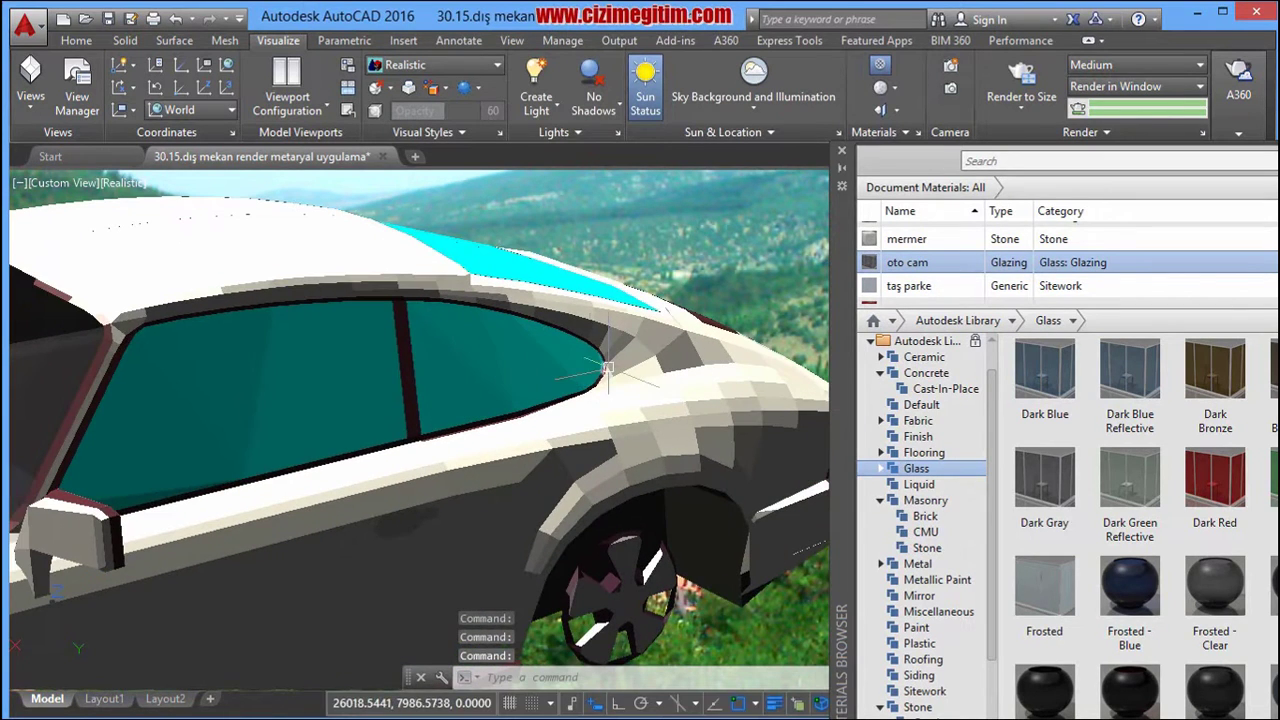
pyautogui.keyDown('ctrl'); pyautogui.click(583, 370); pyautogui.keyUp('ctrl')
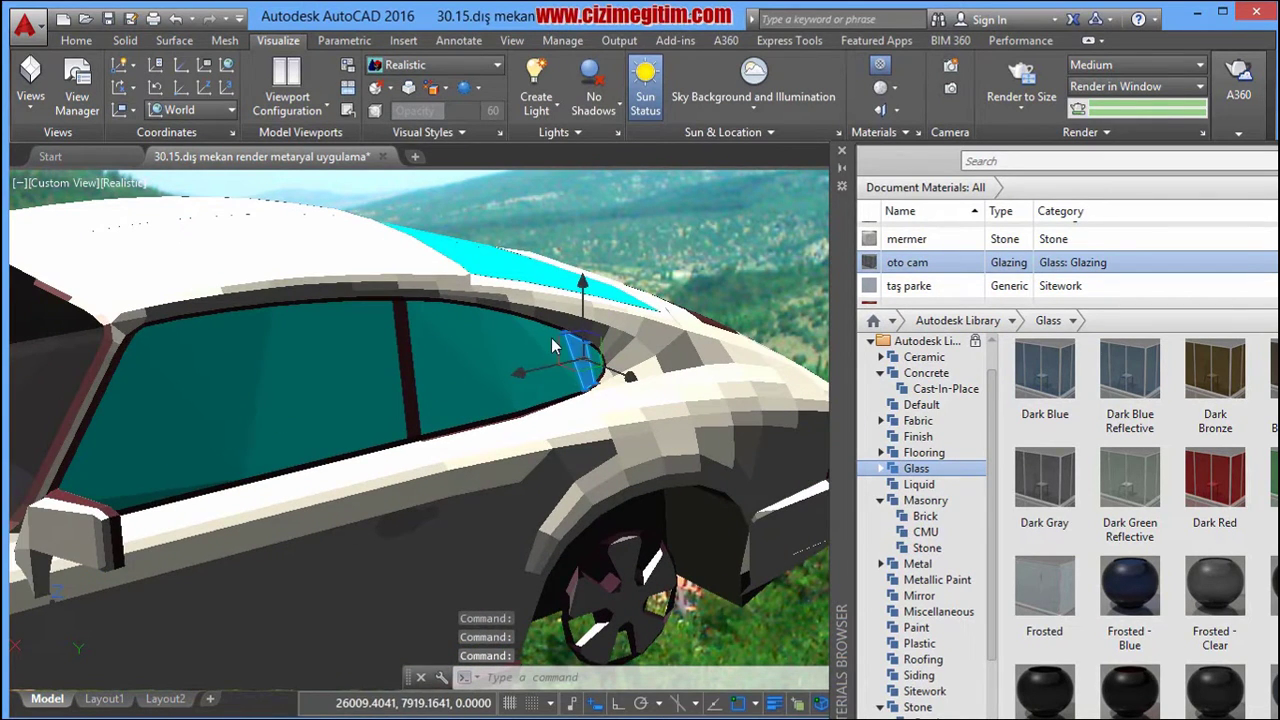
pyautogui.keyDown('ctrl'); pyautogui.click(552, 345); pyautogui.keyUp('ctrl')
pyautogui.keyDown('ctrl'); pyautogui.click(500, 360); pyautogui.keyUp('ctrl')
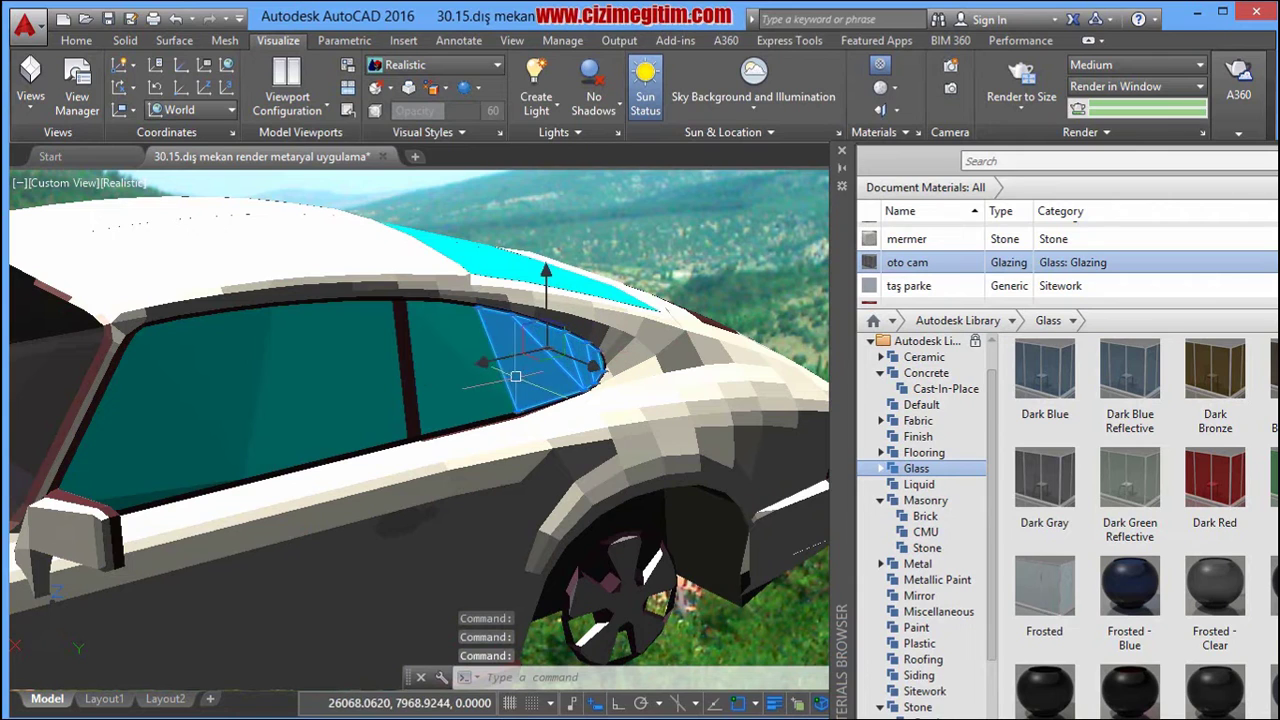
pyautogui.click(531, 330)
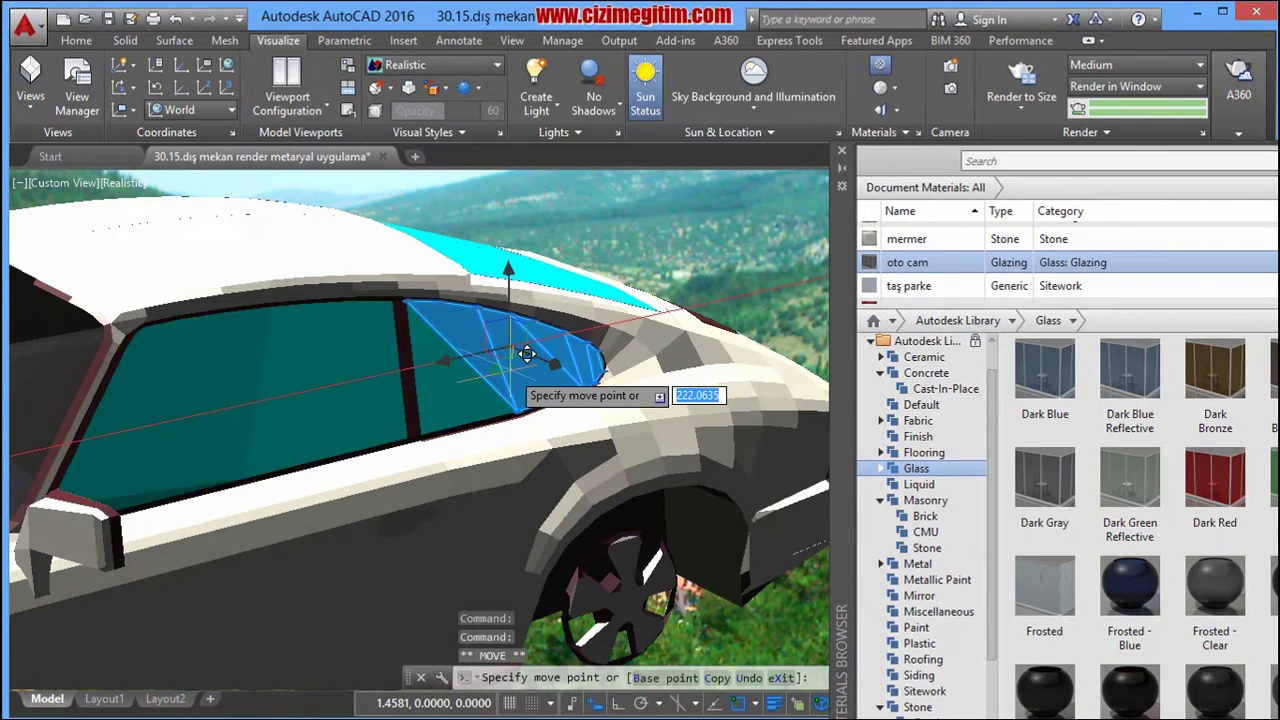
pyautogui.press('Escape')
pyautogui.keyDown('ctrl'); pyautogui.click(370, 325); pyautogui.keyUp('ctrl')
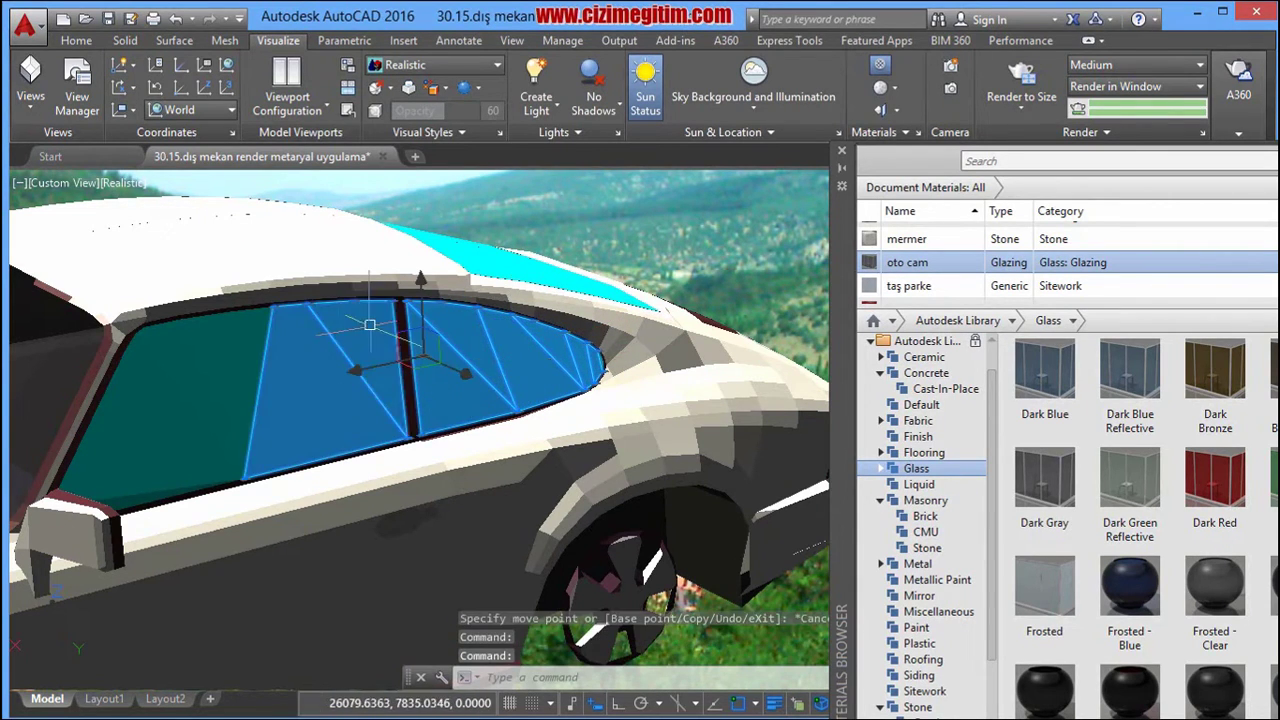
pyautogui.keyDown('ctrl'); pyautogui.click(221, 366); pyautogui.keyUp('ctrl')
pyautogui.keyDown('ctrl'); pyautogui.click(151, 426); pyautogui.keyUp('ctrl')
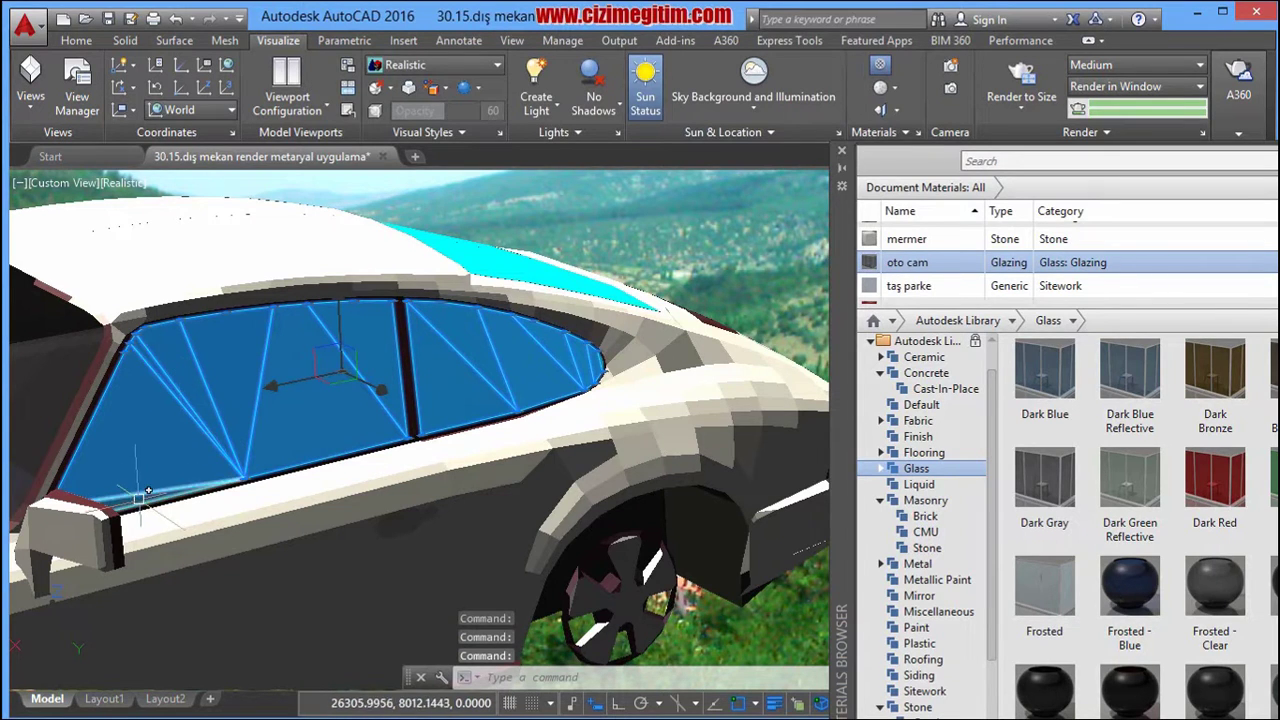
pyautogui.keyDown('ctrl'); pyautogui.click(135, 497); pyautogui.keyUp('ctrl')
# - Apply oto cam to the selected windows and view the car from above and behind
pyautogui.doubleClick(905, 250)
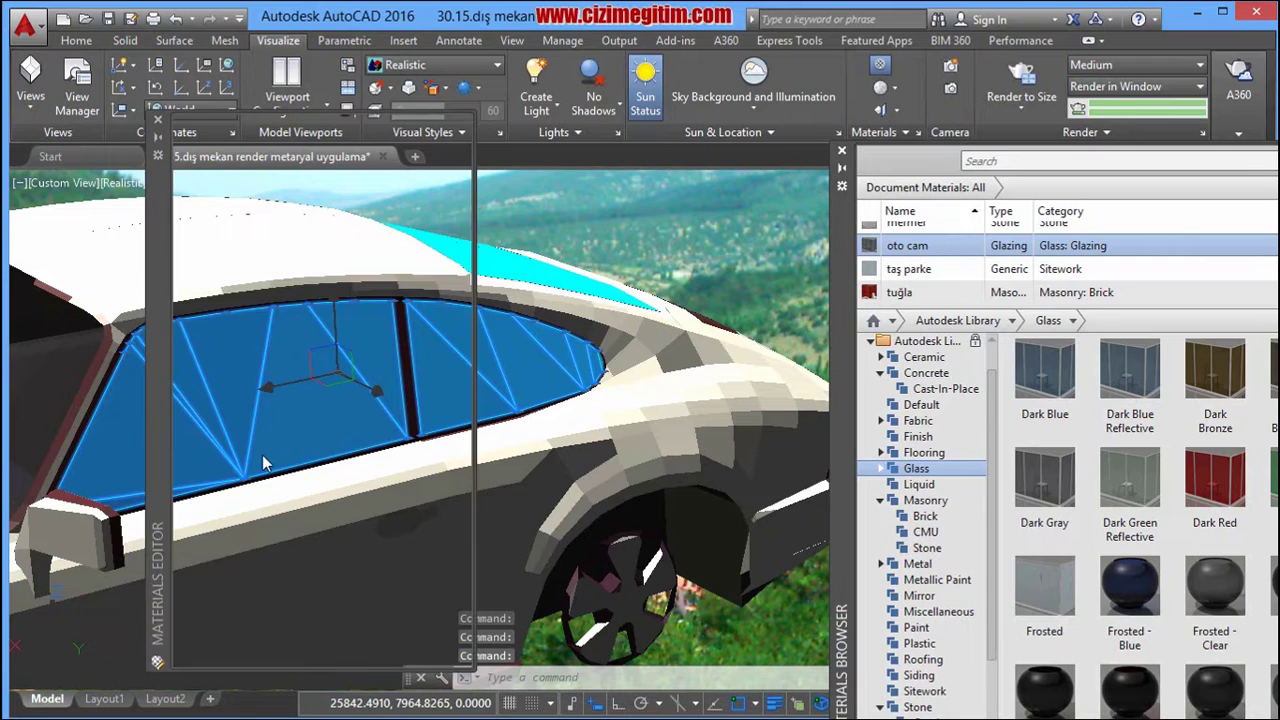
pyautogui.click(158, 121)
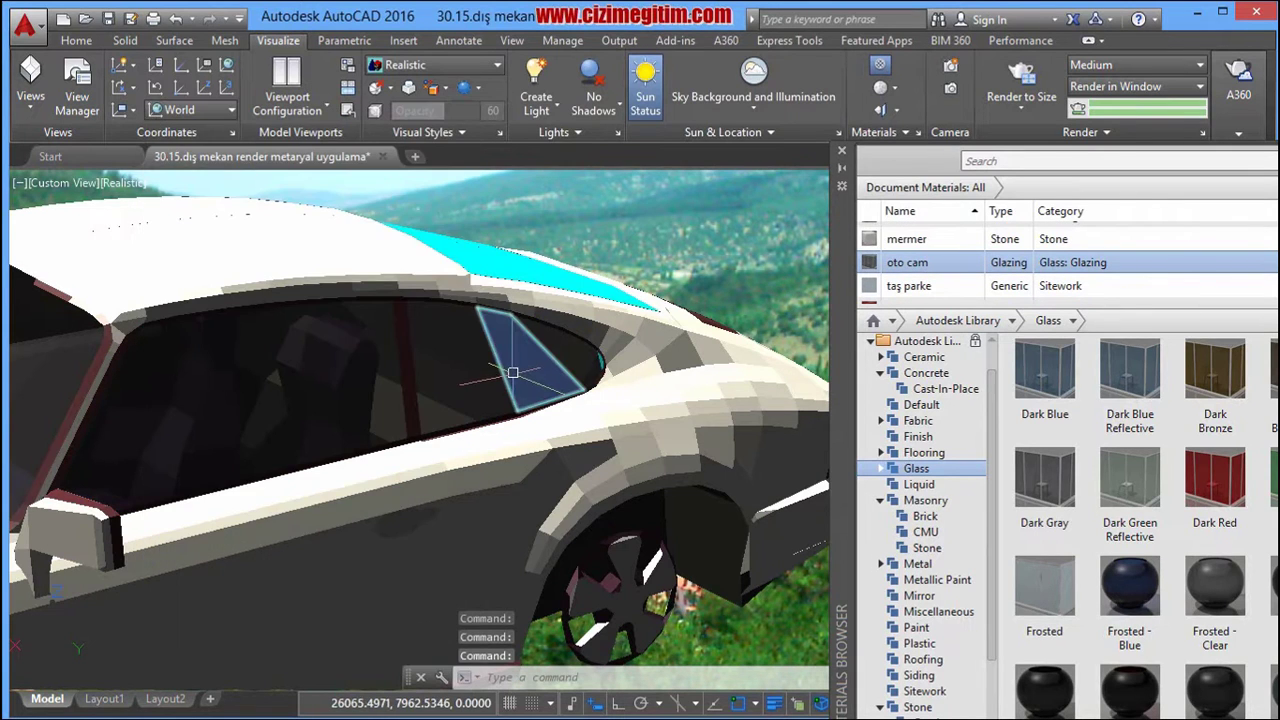
pyautogui.scroll(-2, 536, 476)
pyautogui.moveTo(536, 476)
pyautogui.keyDown('shift'); pyautogui.mouseDown(button='middle')
pyautogui.moveTo(561, 535)
pyautogui.moveTo(515, 562)
pyautogui.mouseUp(button='middle'); pyautogui.keyUp('shift')
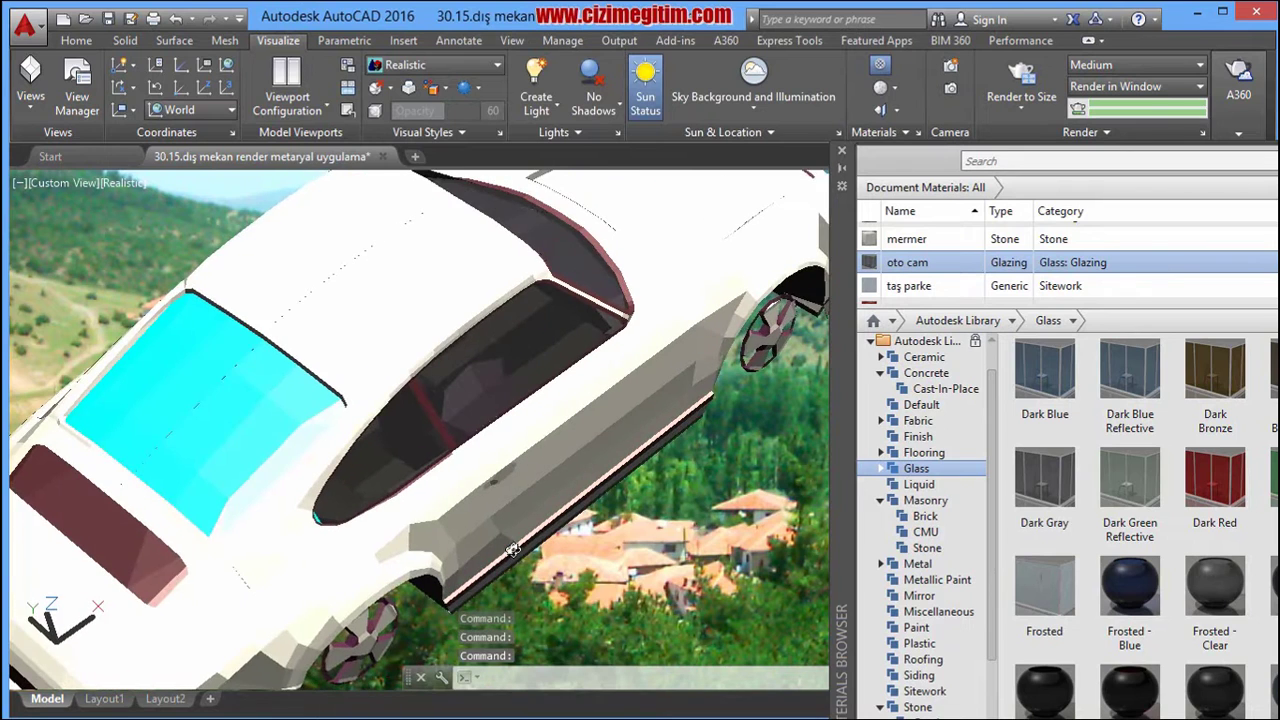
# - Switch the viewport back to Conceptual style and shift the view along the roof
pyautogui.click(140, 186)
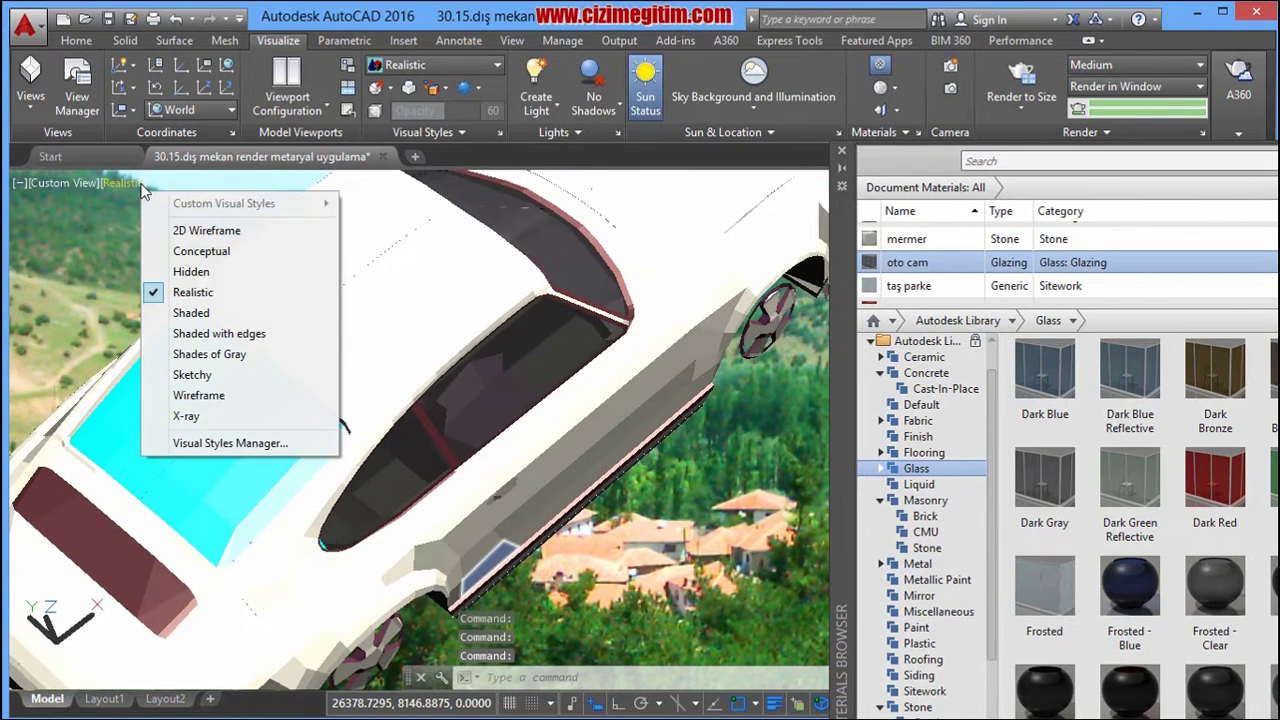
pyautogui.click(196, 289)
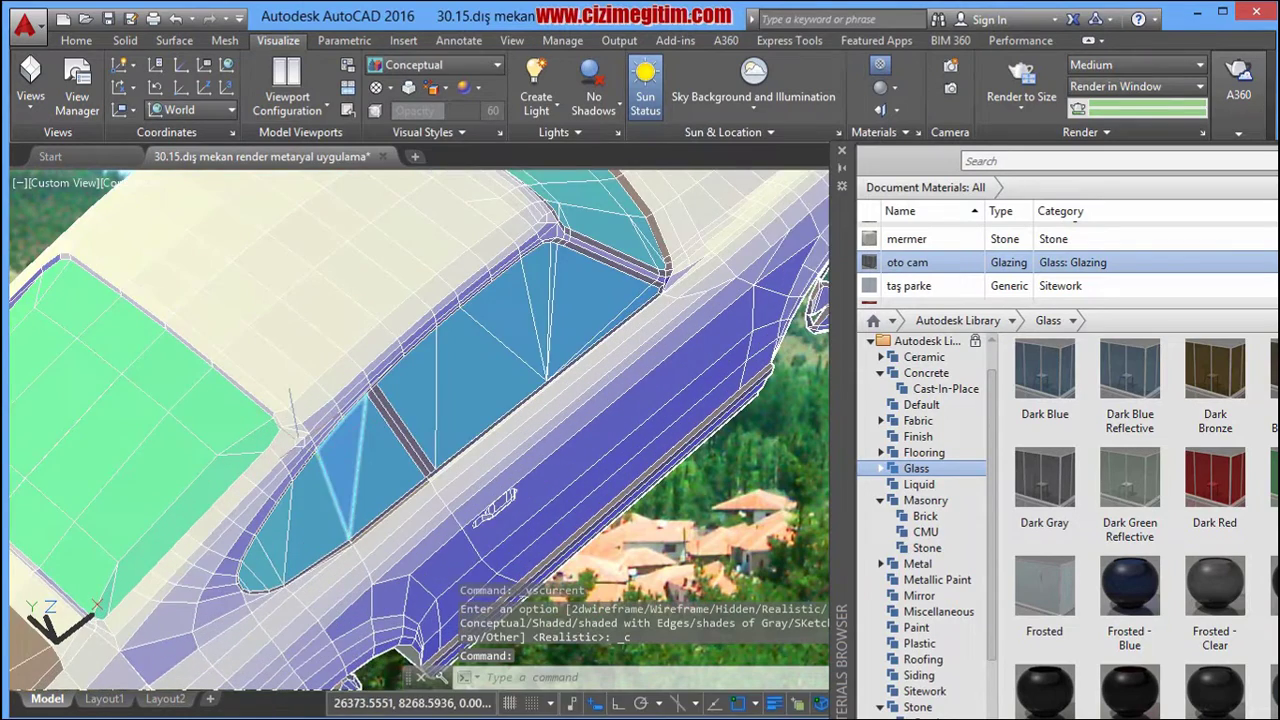
pyautogui.moveTo(295, 432); pyautogui.dragTo(350, 427, button='middle')
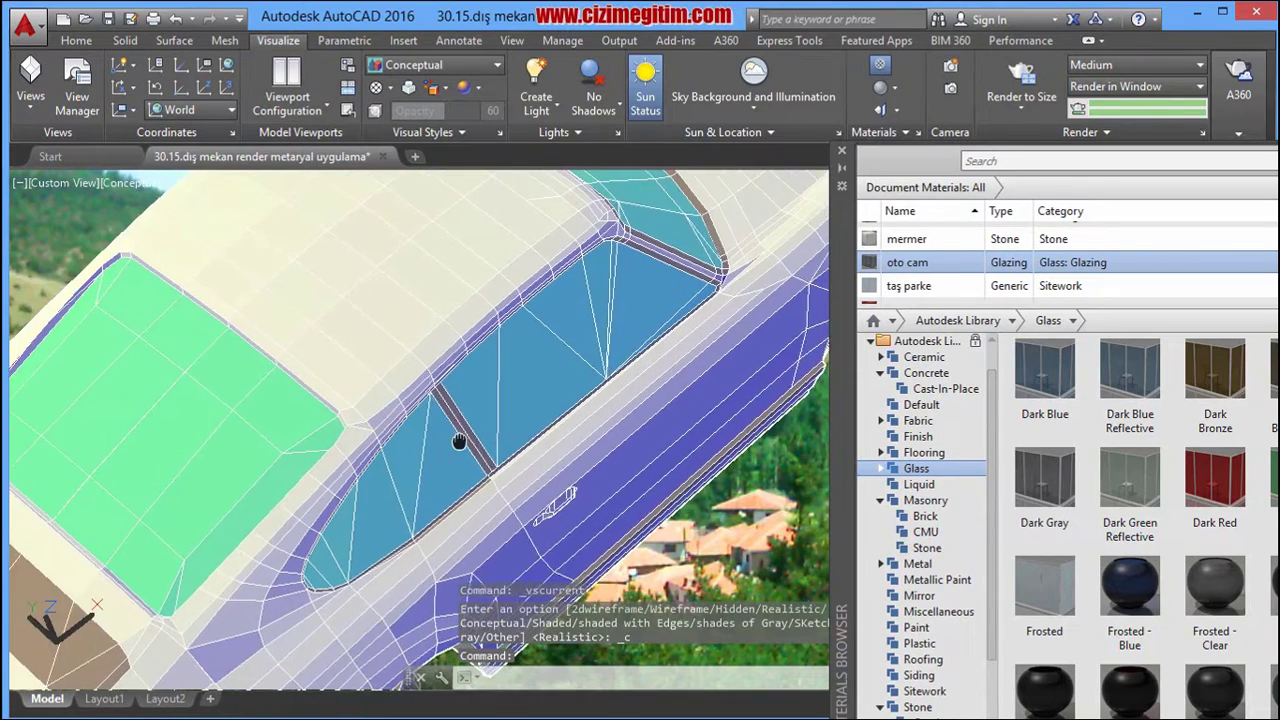
# - Begin selecting the green window's edge faces, then clear the partial selection
pyautogui.click(315, 432)
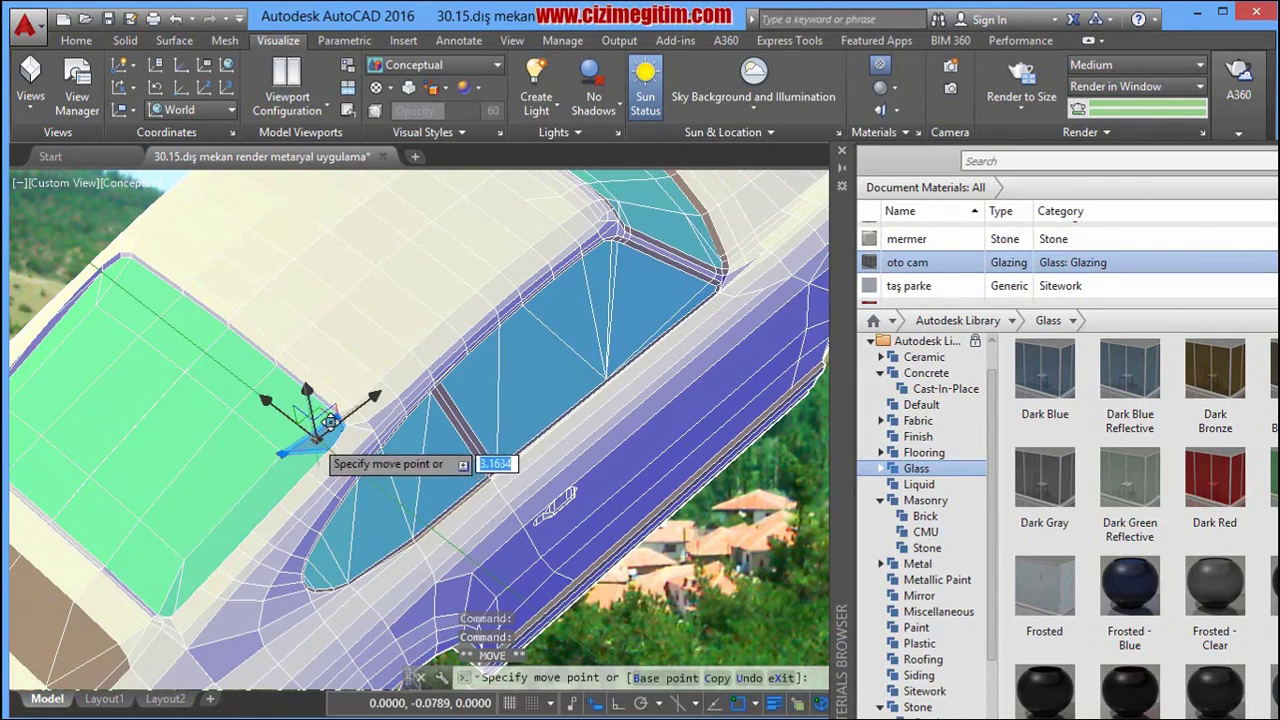
pyautogui.press('Escape')
pyautogui.click(270, 398)
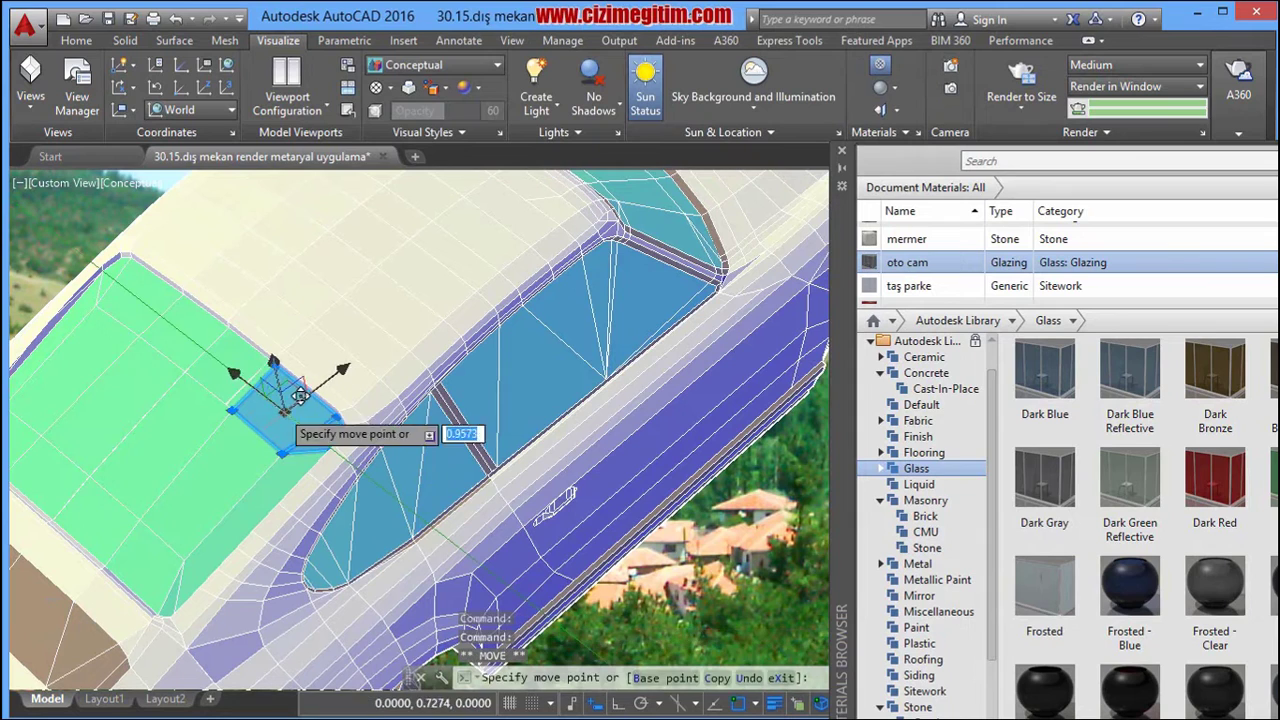
pyautogui.press('Escape')
pyautogui.keyDown('ctrl'); pyautogui.click(205, 372); pyautogui.keyUp('ctrl')
pyautogui.keyDown('ctrl'); pyautogui.click(175, 330); pyautogui.keyUp('ctrl')
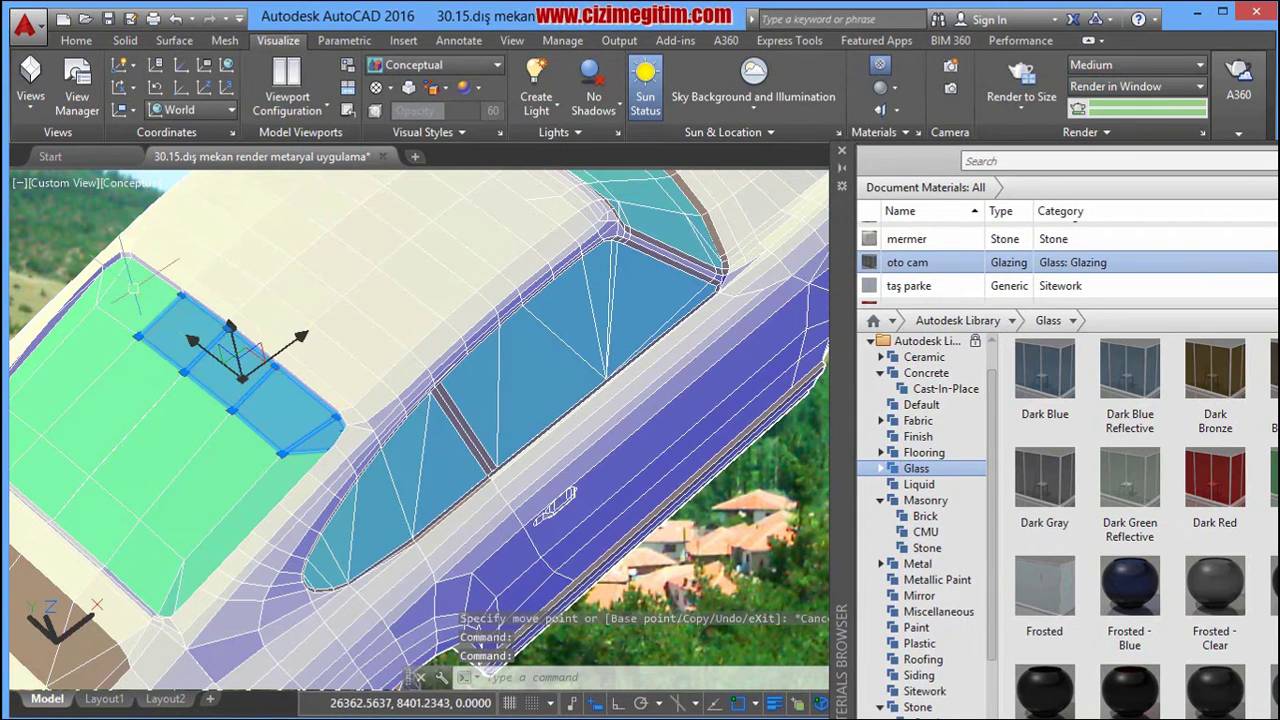
pyautogui.keyDown('ctrl'); pyautogui.click(128, 292); pyautogui.keyUp('ctrl')
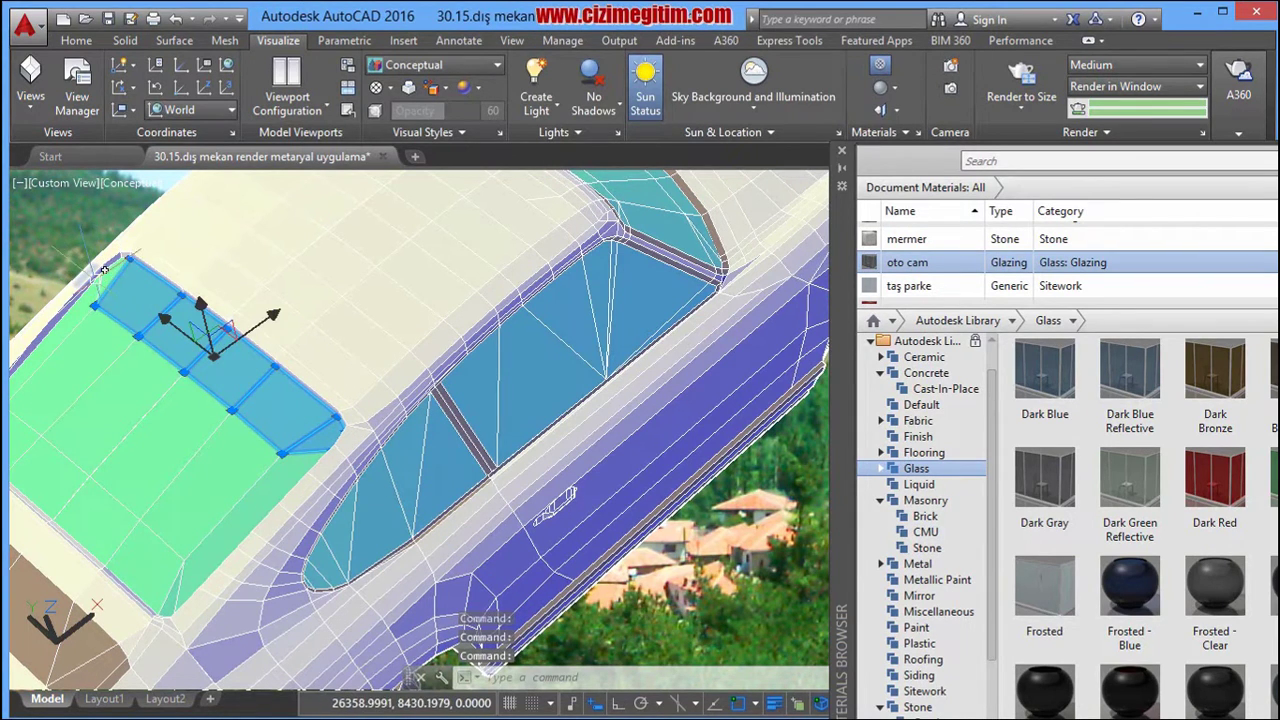
pyautogui.press('Escape')
# - Reselect the window from its corner face across the upper rows and left side
pyautogui.keyDown('ctrl'); pyautogui.click(125, 283); pyautogui.keyUp('ctrl')
pyautogui.keyDown('ctrl'); pyautogui.click(187, 323); pyautogui.keyUp('ctrl')
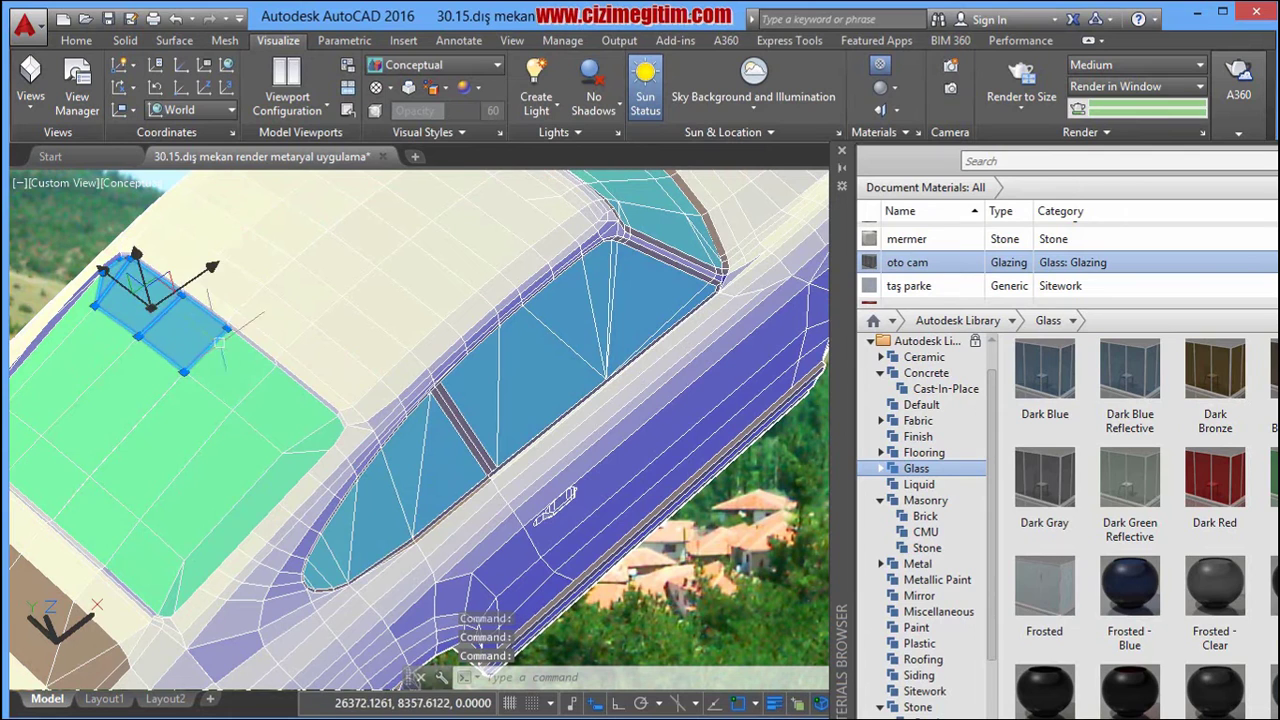
pyautogui.keyDown('ctrl'); pyautogui.click(235, 355); pyautogui.keyUp('ctrl')
pyautogui.keyDown('ctrl'); pyautogui.click(300, 420); pyautogui.keyUp('ctrl')
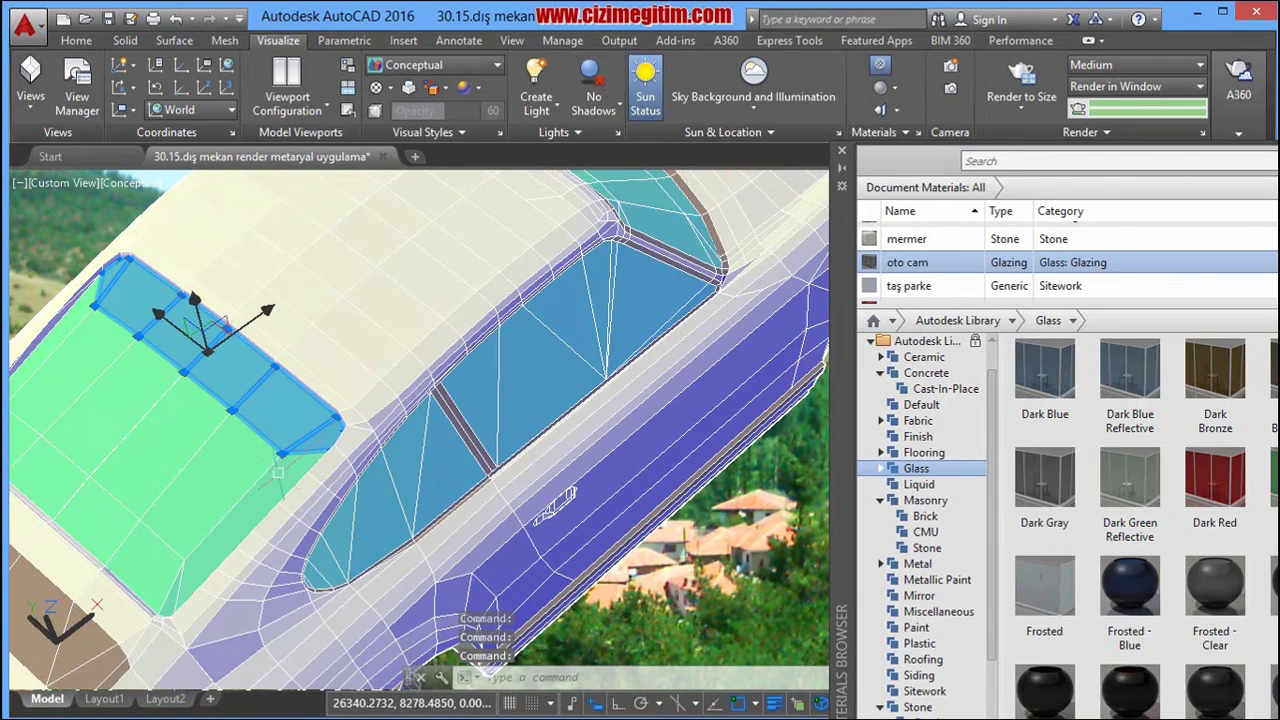
pyautogui.keyDown('ctrl'); pyautogui.click(250, 480); pyautogui.keyUp('ctrl')
pyautogui.keyDown('ctrl'); pyautogui.click(200, 455); pyautogui.keyUp('ctrl')
pyautogui.keyDown('ctrl'); pyautogui.click(150, 430); pyautogui.keyUp('ctrl')
pyautogui.keyDown('ctrl'); pyautogui.click(90, 400); pyautogui.keyUp('ctrl')
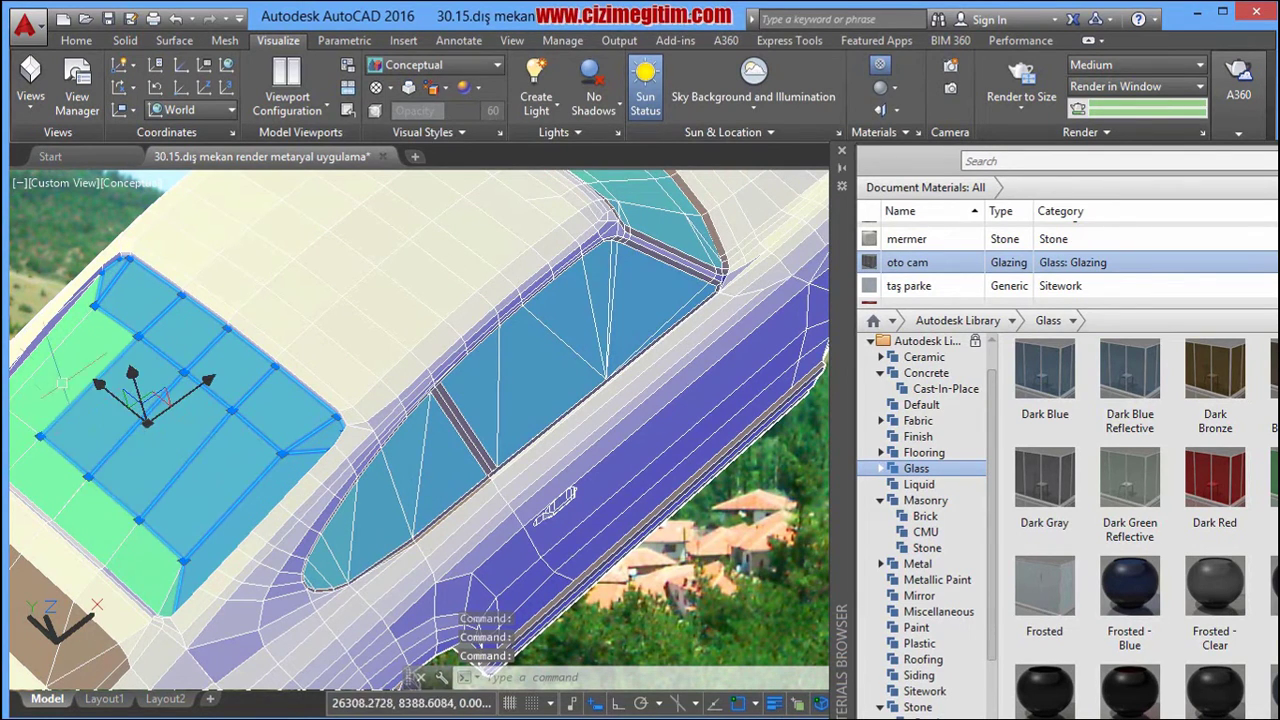
pyautogui.keyDown('ctrl'); pyautogui.click(40, 372); pyautogui.keyUp('ctrl')
pyautogui.keyDown('ctrl'); pyautogui.click(52, 330); pyautogui.keyUp('ctrl')
# - Add the bottom-row window faces and the small triangular corner face
pyautogui.moveTo(171, 412); pyautogui.dragTo(256, 382, button='middle')
pyautogui.keyDown('ctrl'); pyautogui.click(80, 420); pyautogui.keyUp('ctrl')
pyautogui.keyDown('ctrl'); pyautogui.click(130, 455); pyautogui.keyUp('ctrl')
pyautogui.keyDown('ctrl'); pyautogui.click(178, 495); pyautogui.keyUp('ctrl')
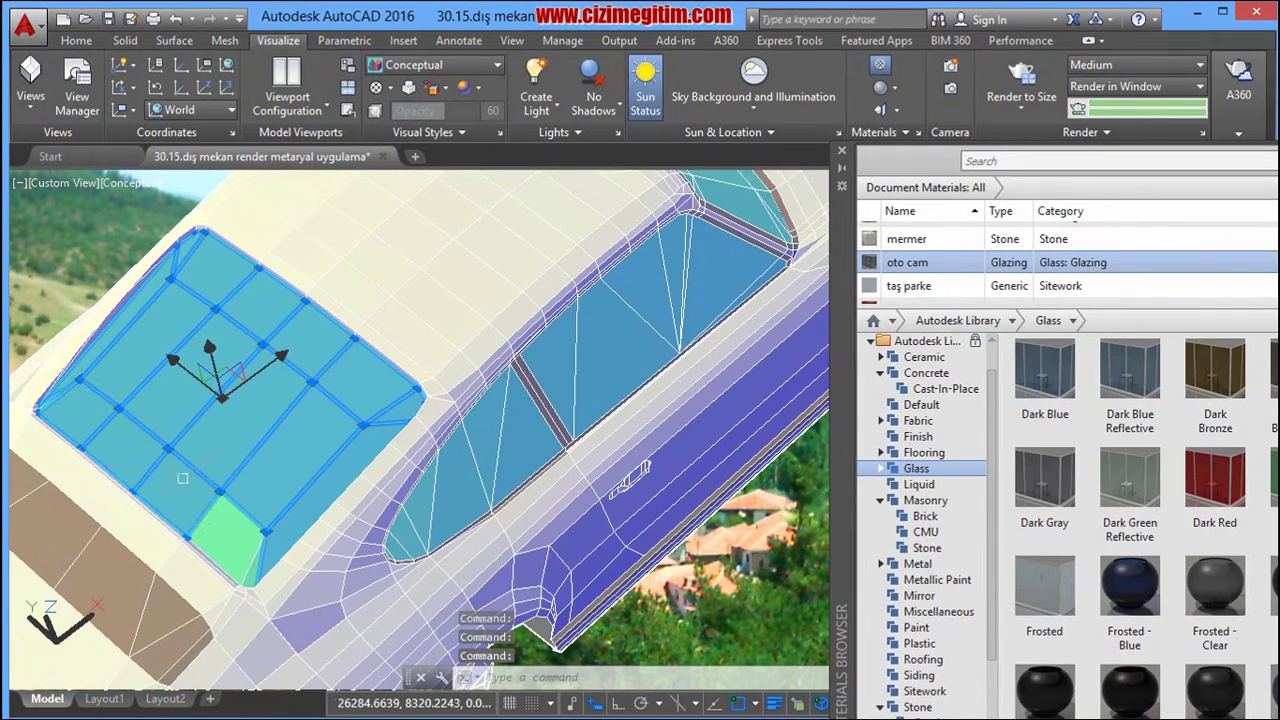
pyautogui.keyDown('ctrl'); pyautogui.click(222, 523); pyautogui.keyUp('ctrl')
pyautogui.scroll(5, 251, 558)
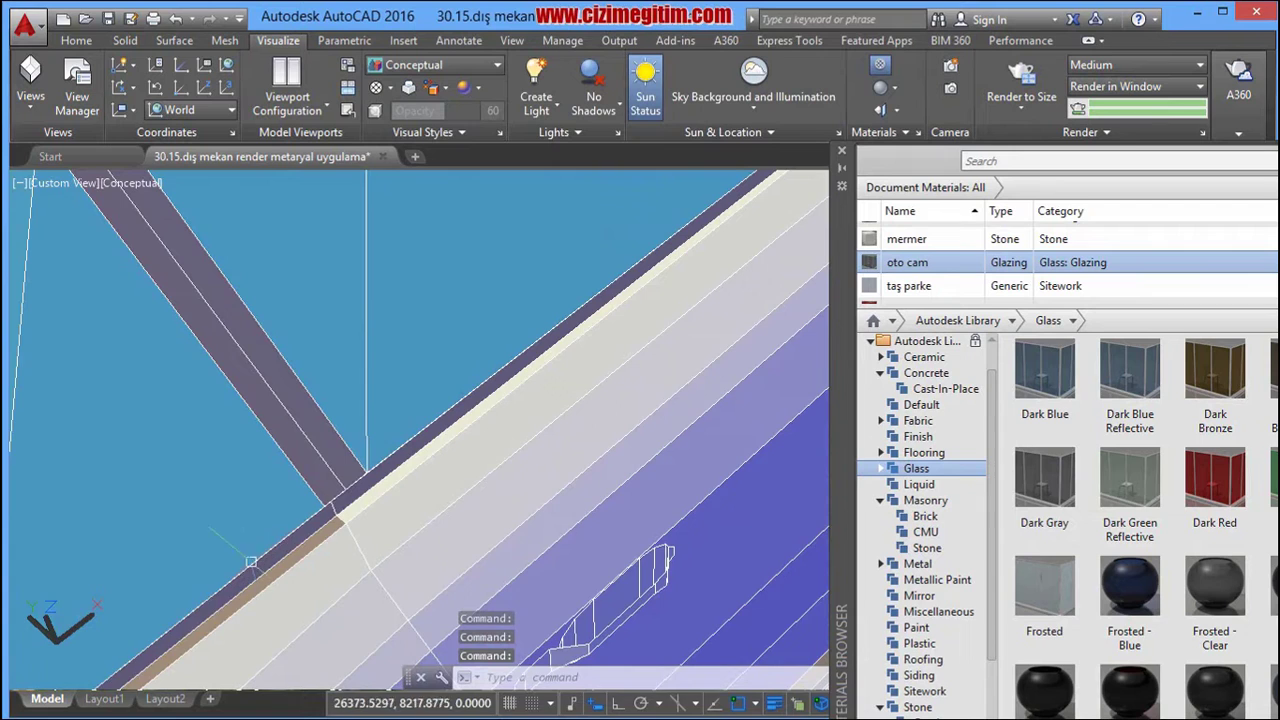
pyautogui.scroll(-2, 312, 482)
pyautogui.scroll(-1, 312, 482)
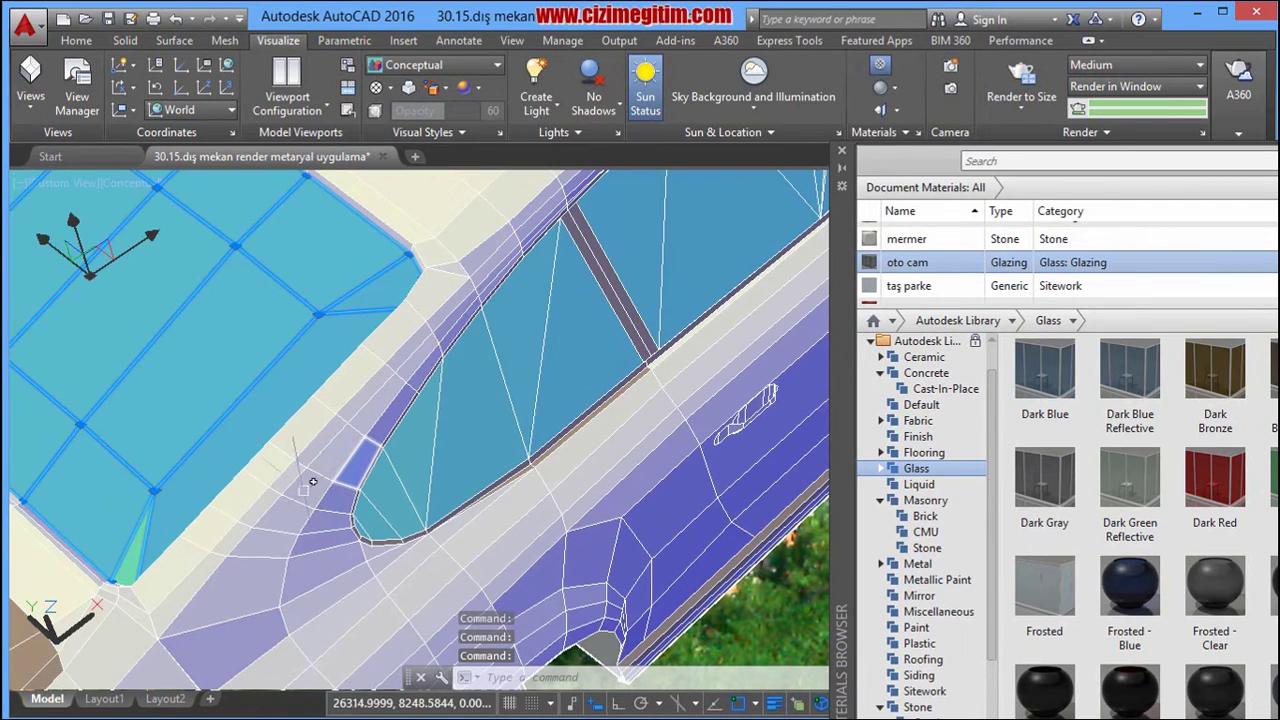
pyautogui.keyDown('ctrl'); pyautogui.click(123, 561); pyautogui.keyUp('ctrl')
pyautogui.scroll(-1, 915, 255)
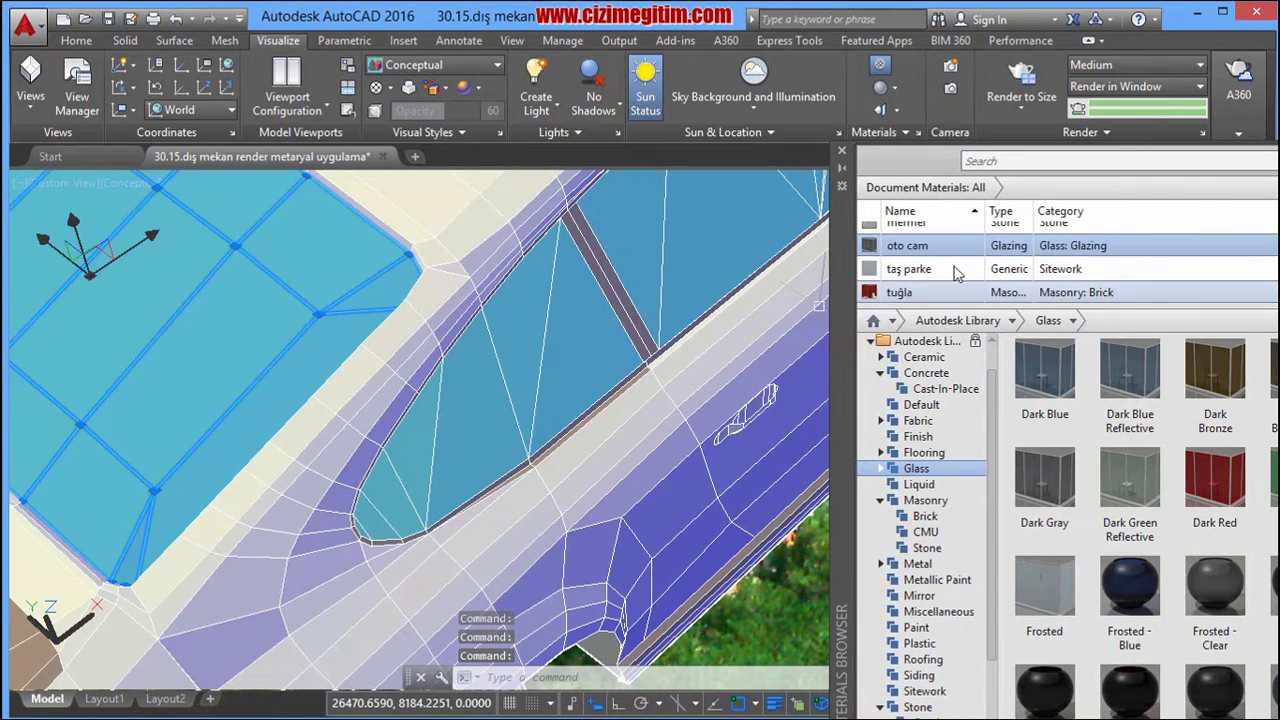
# - Apply oto cam to the selected window faces and check its glazing settings
pyautogui.doubleClick(913, 248)
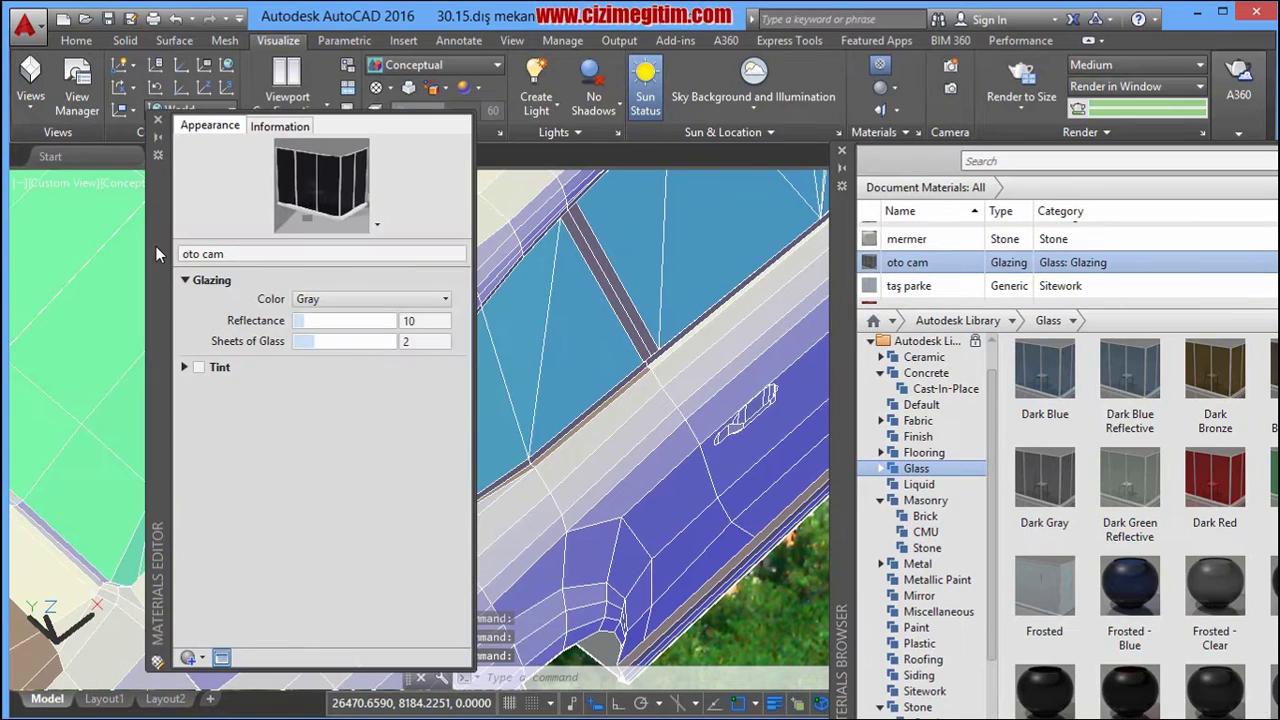
pyautogui.click(157, 120)
pyautogui.scroll(-3, 413, 465)
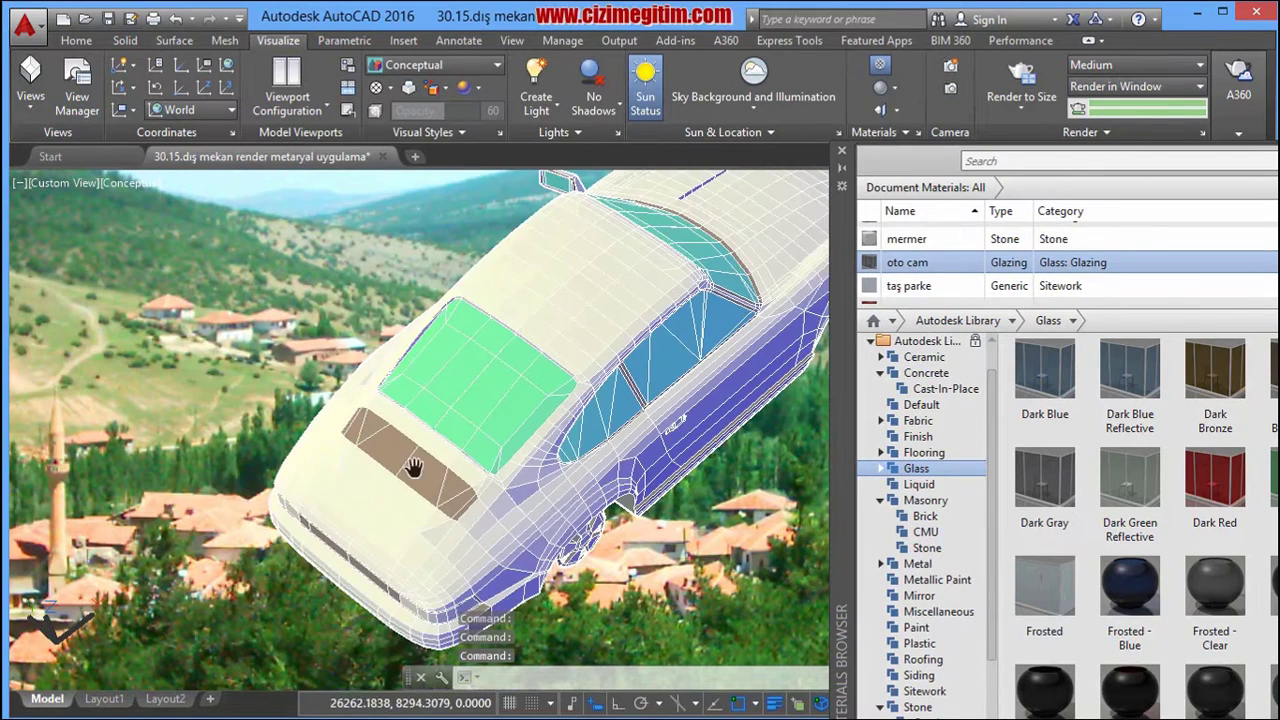
# - End Object Isolation to unhide 410 objects, then zoom out and pan to frame the whole house
pyautogui.moveTo(413, 465); pyautogui.dragTo(270, 480, button='middle')
pyautogui.rightClick(178, 294)
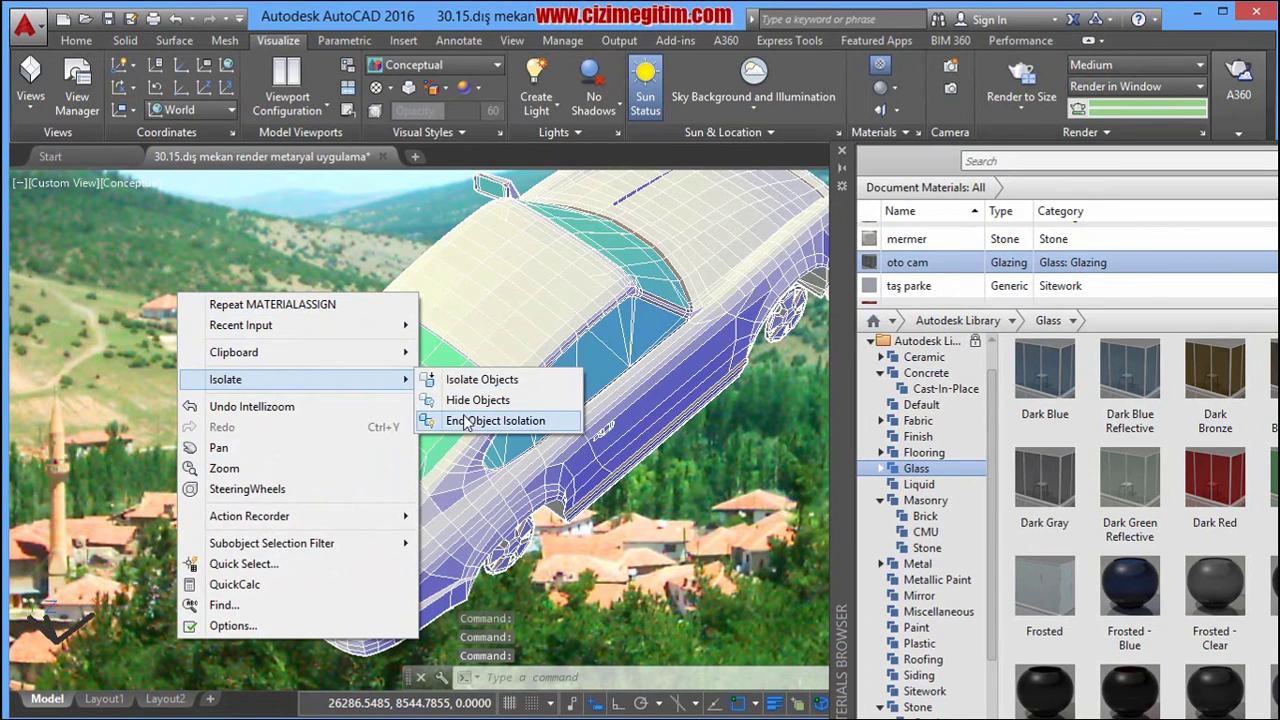
pyautogui.click(470, 421)
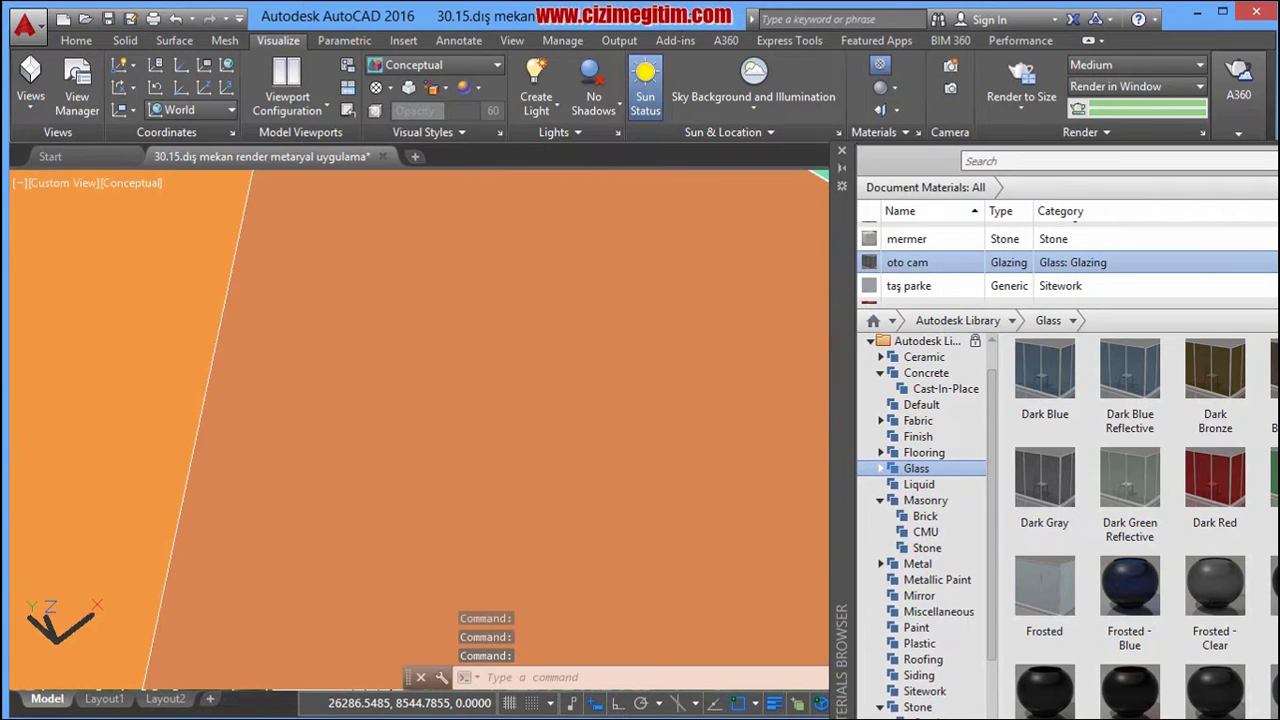
pyautogui.scroll(-10, 370, 350)
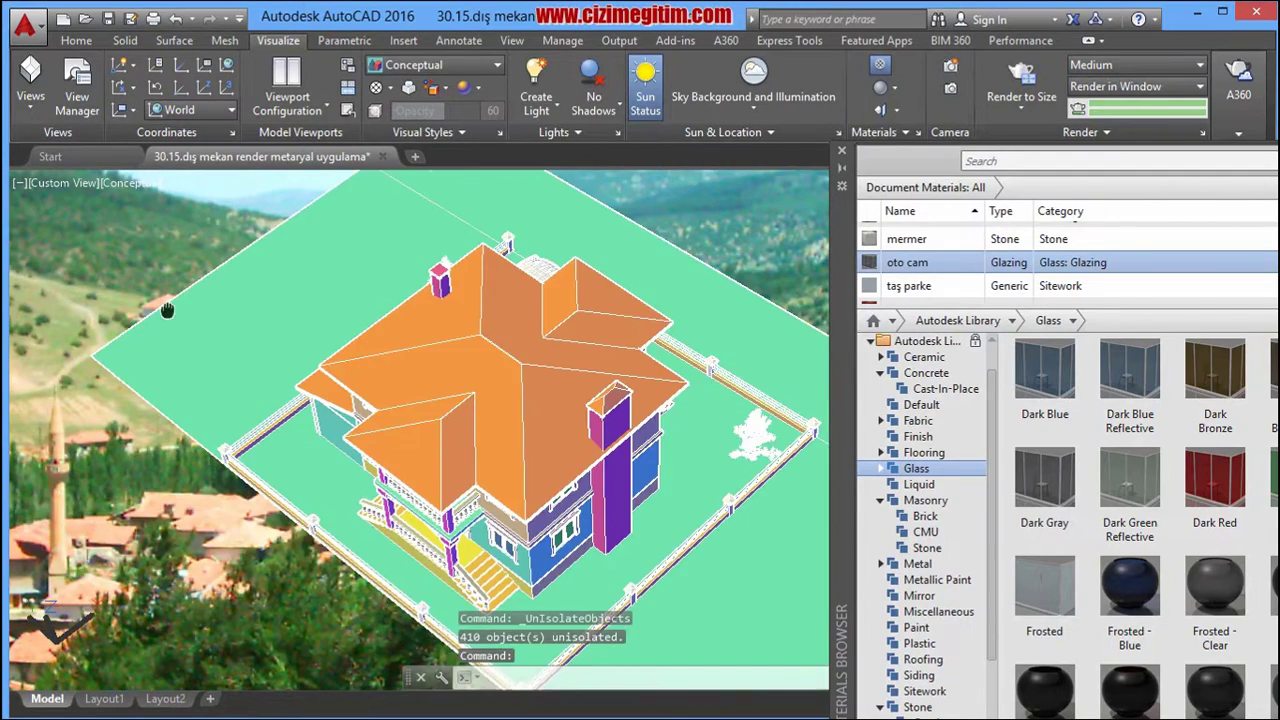
pyautogui.moveTo(370, 350); pyautogui.dragTo(160, 244, button='middle')
pyautogui.rightClick(190, 282)
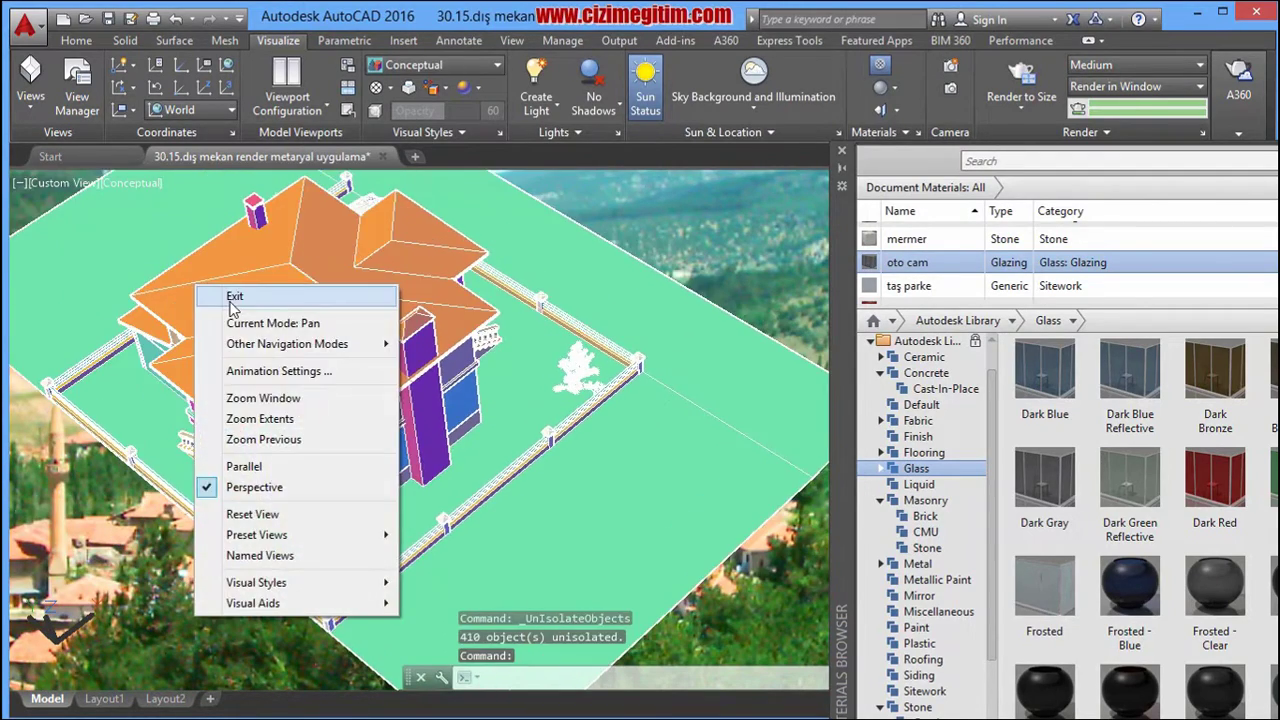
pyautogui.click(229, 289)
pyautogui.click(128, 184)
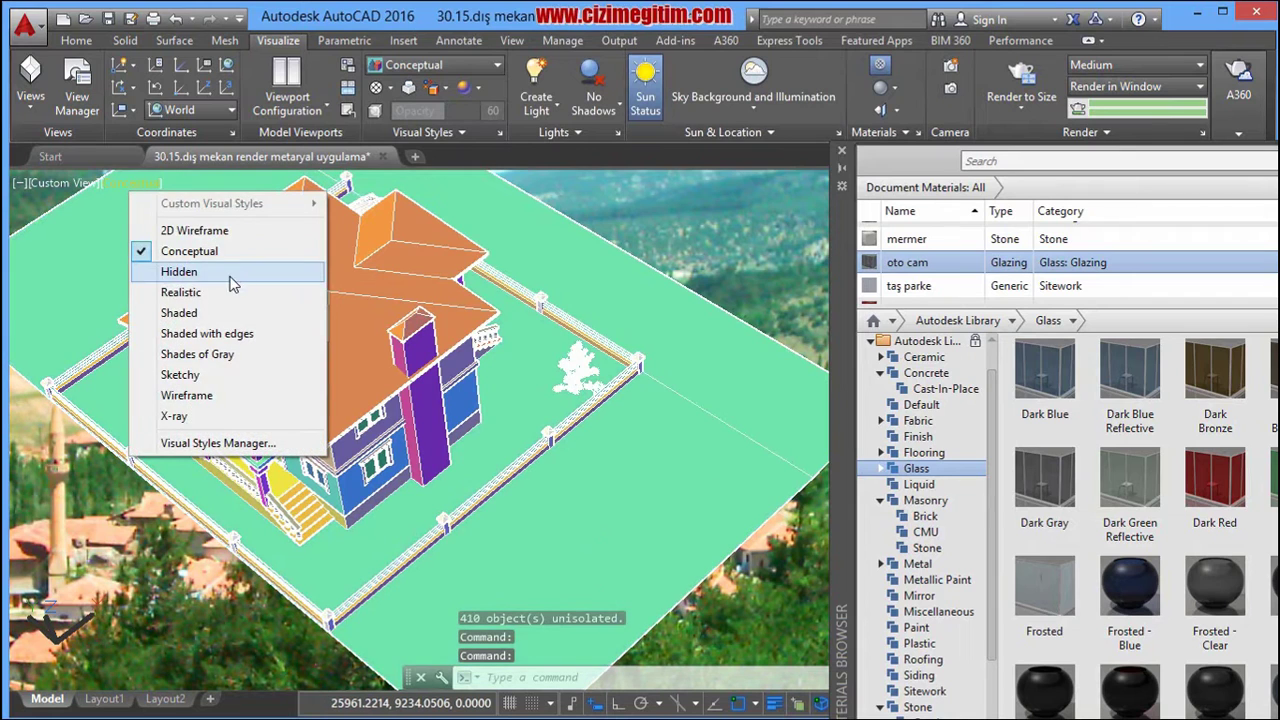
# - Switch the viewport to the Realistic visual style and orbit toward a higher view of the house
pyautogui.click(181, 292)
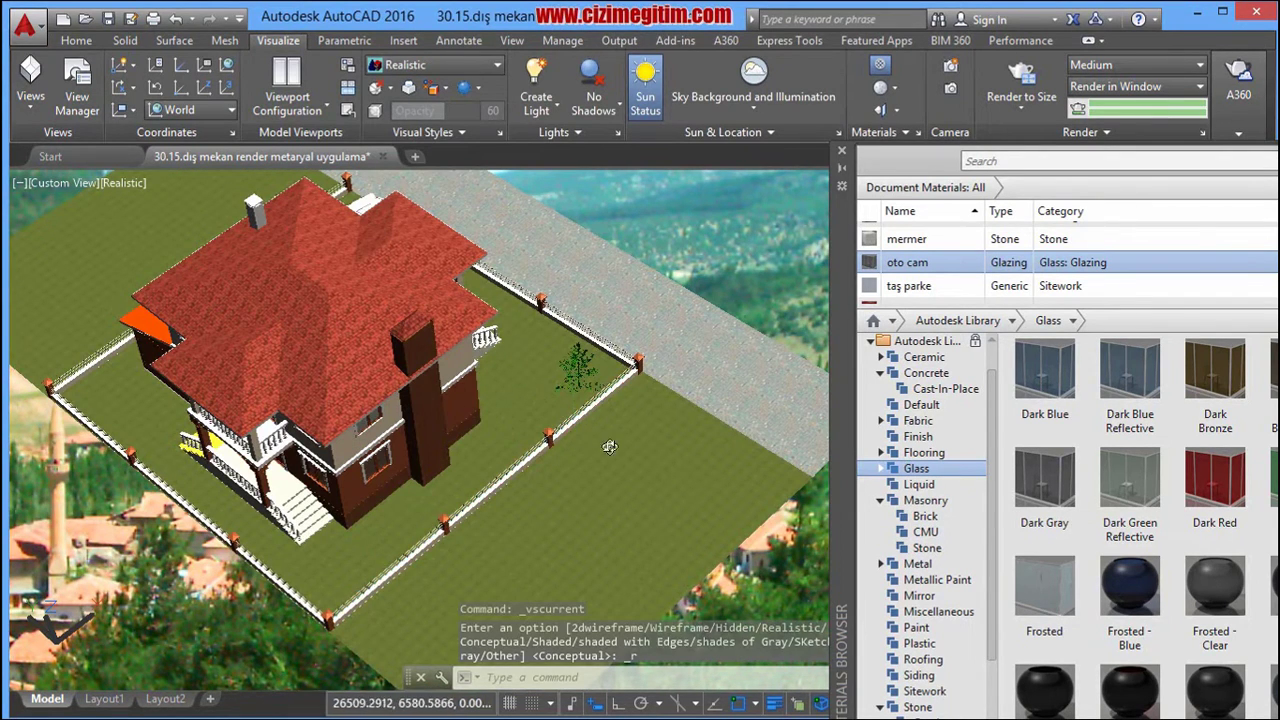
pyautogui.moveTo(410, 372)
pyautogui.keyDown('shift'); pyautogui.mouseDown(button='middle')
pyautogui.moveTo(454, 404)
pyautogui.moveTo(612, 370)
pyautogui.moveTo(451, 396)
pyautogui.moveTo(345, 255)
pyautogui.mouseUp(button='middle'); pyautogui.keyUp('shift')
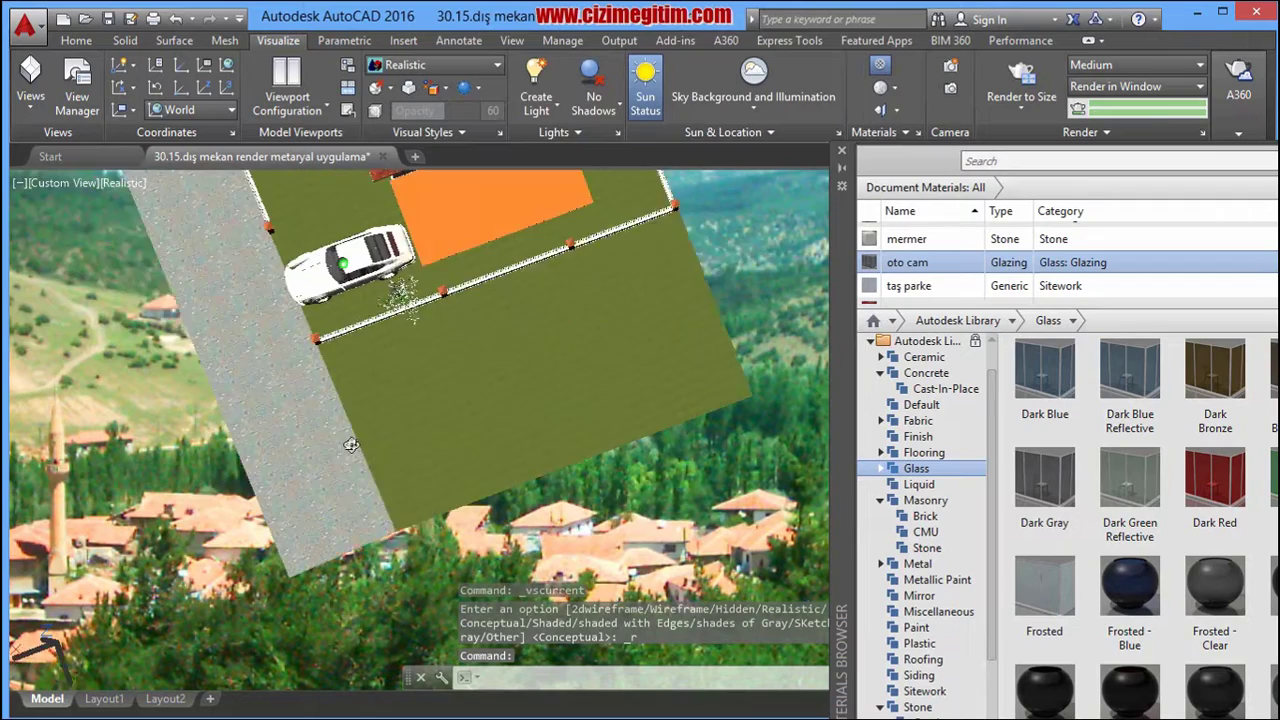
pyautogui.scroll(5, 340, 250)
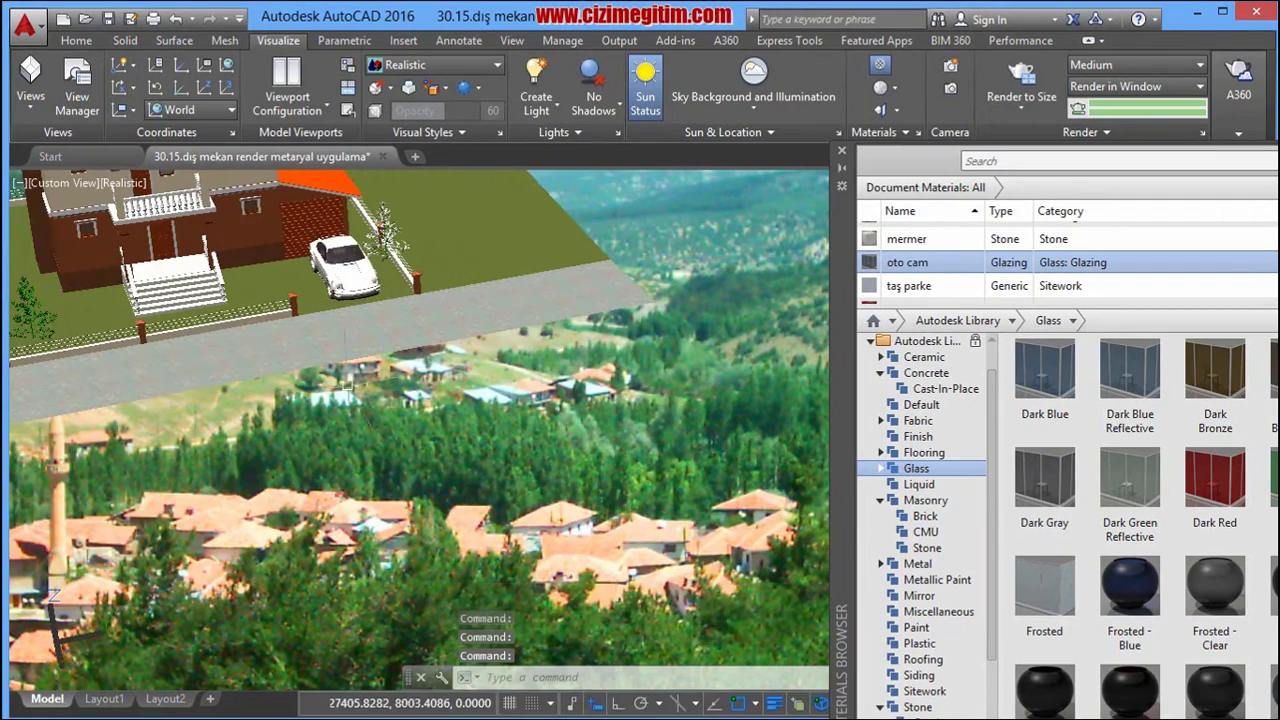
pyautogui.moveTo(230, 330)
pyautogui.mouseDown(button='middle')
pyautogui.moveTo(472, 518)
pyautogui.moveTo(576, 487)
pyautogui.mouseUp(button='middle')
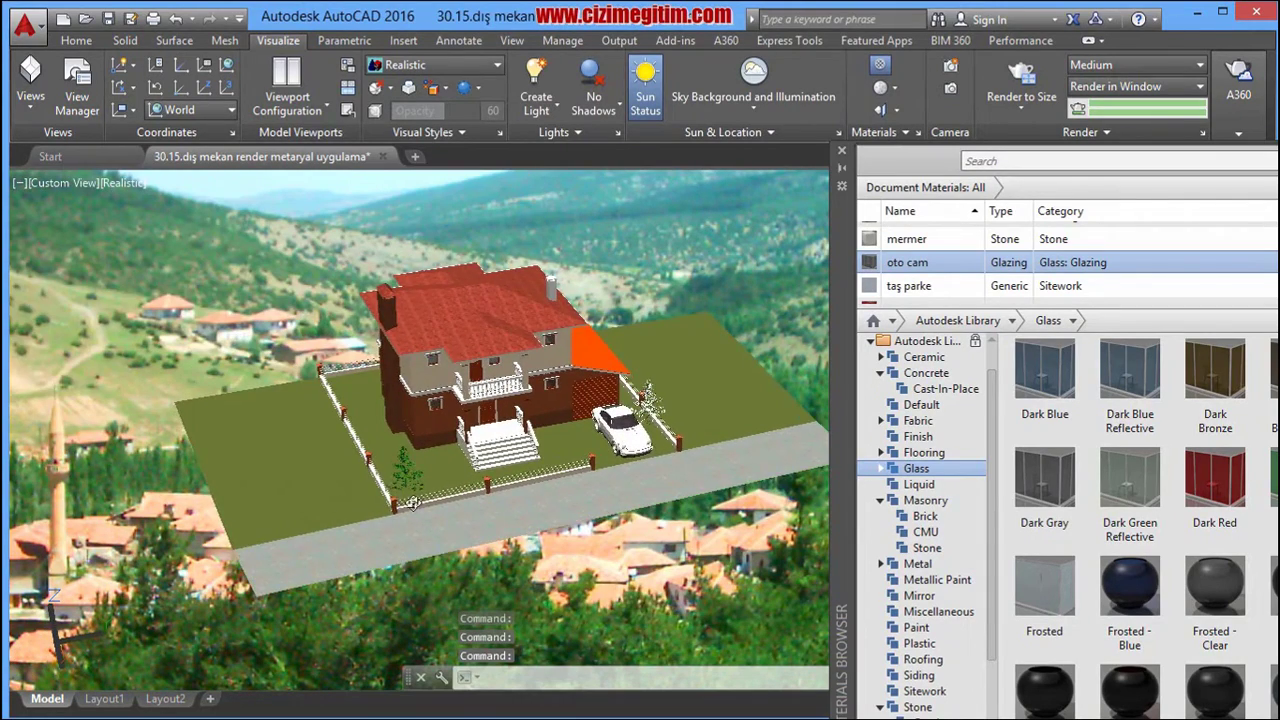
# - Zoom and pan until the house front and the white car fill the viewport
pyautogui.scroll(3, 576, 487)
pyautogui.scroll(3, 600, 505)
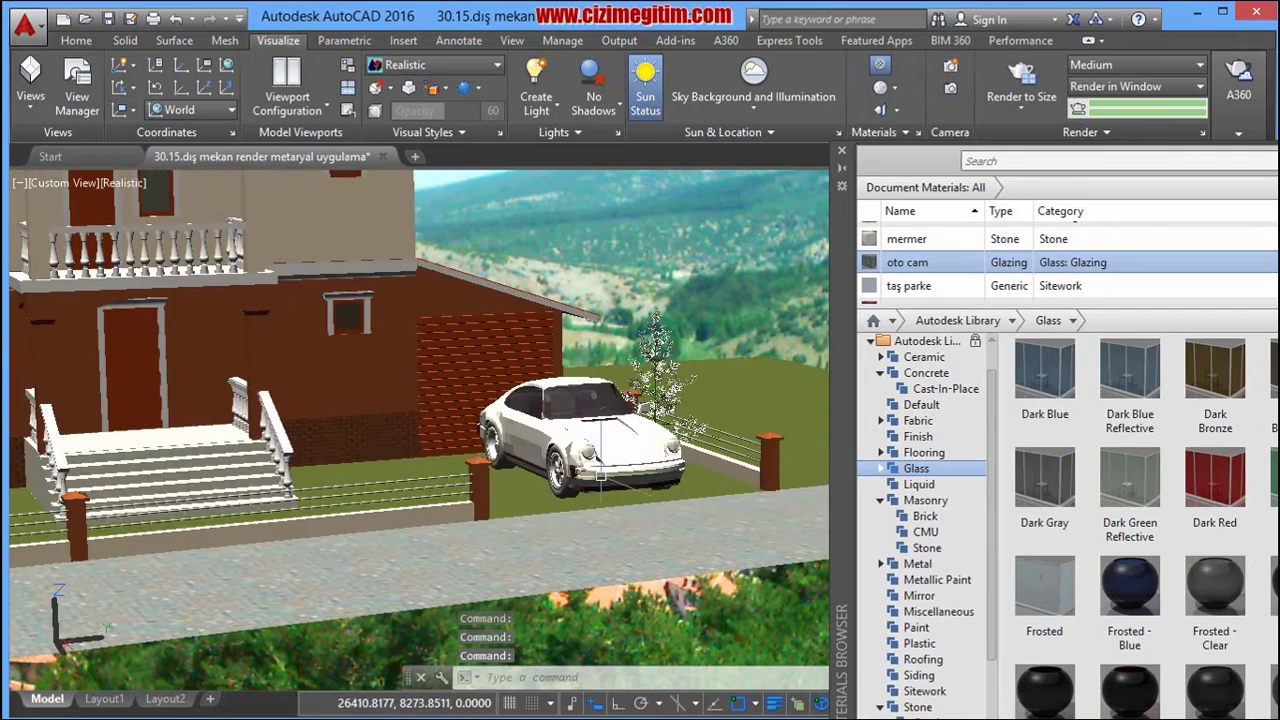
pyautogui.moveTo(611, 516); pyautogui.dragTo(700, 549, button='middle')
pyautogui.scroll(-1, 700, 549)
pyautogui.scroll(-2, 700, 549)
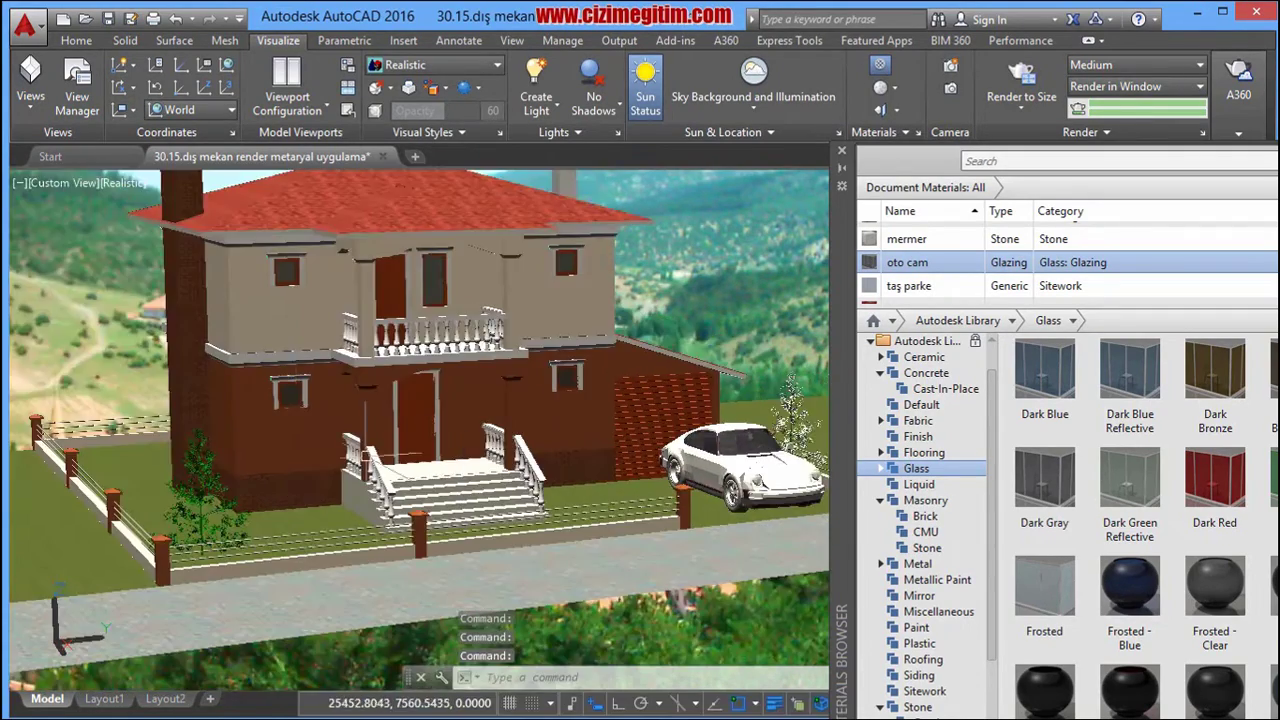
pyautogui.scroll(-1, 700, 549)
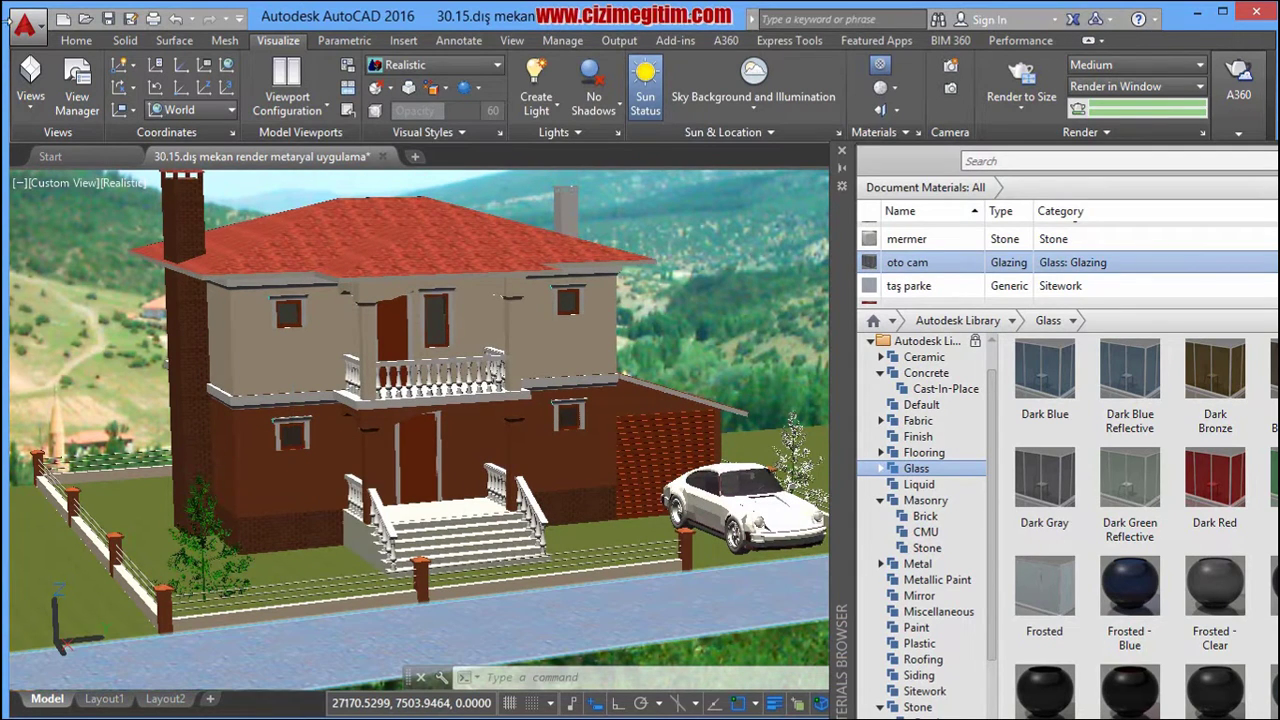
# - Show the site from the Top view in the 2D Wireframe visual style
pyautogui.click(68, 182)
pyautogui.click(110, 231)
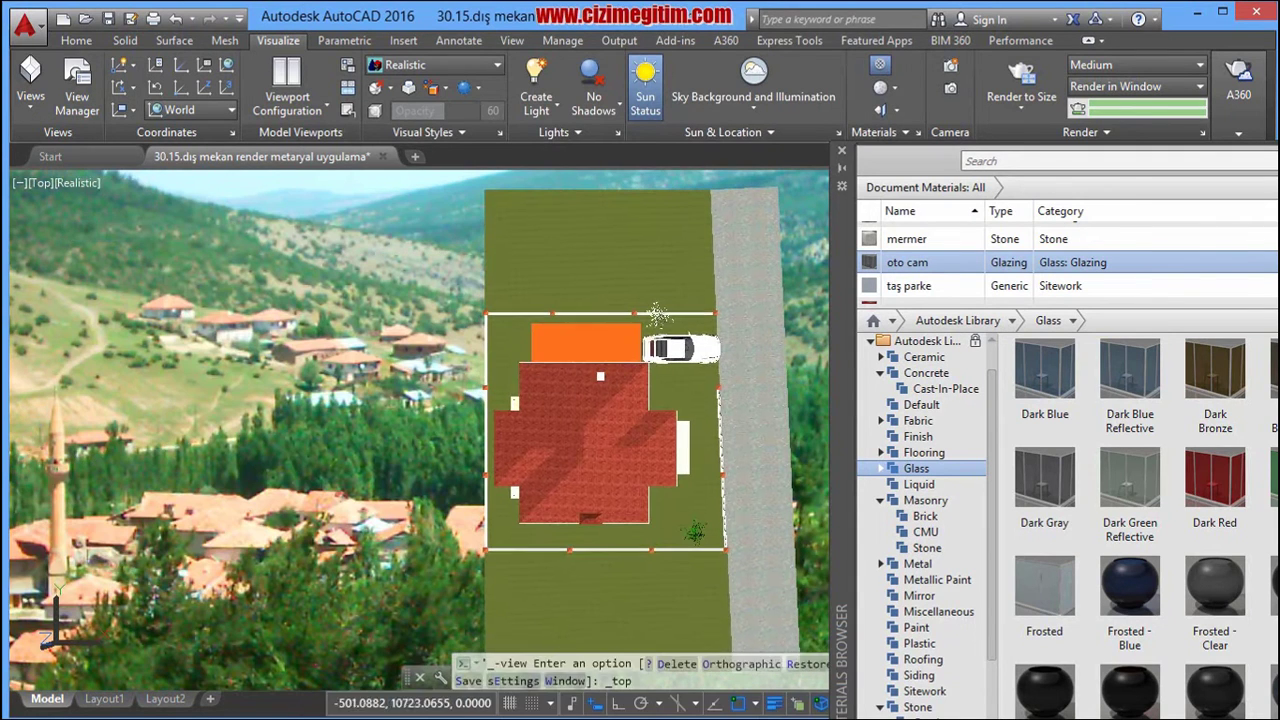
pyautogui.click(84, 184)
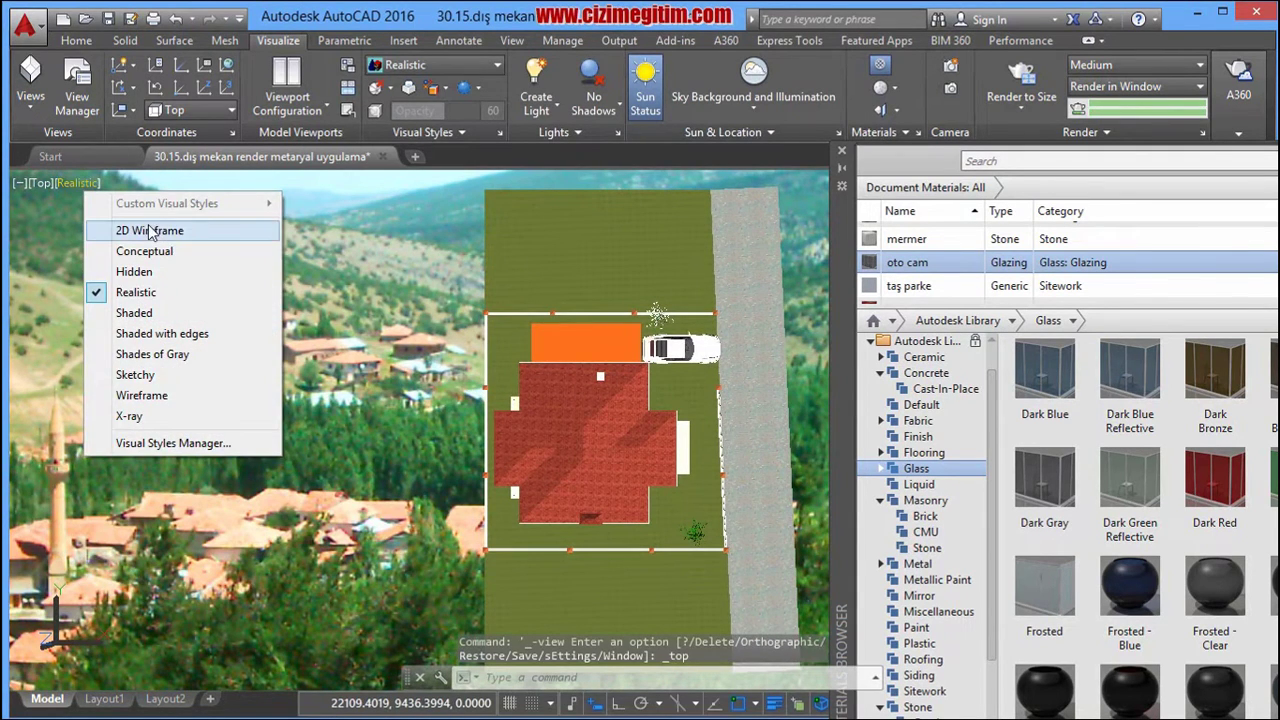
pyautogui.click(150, 229)
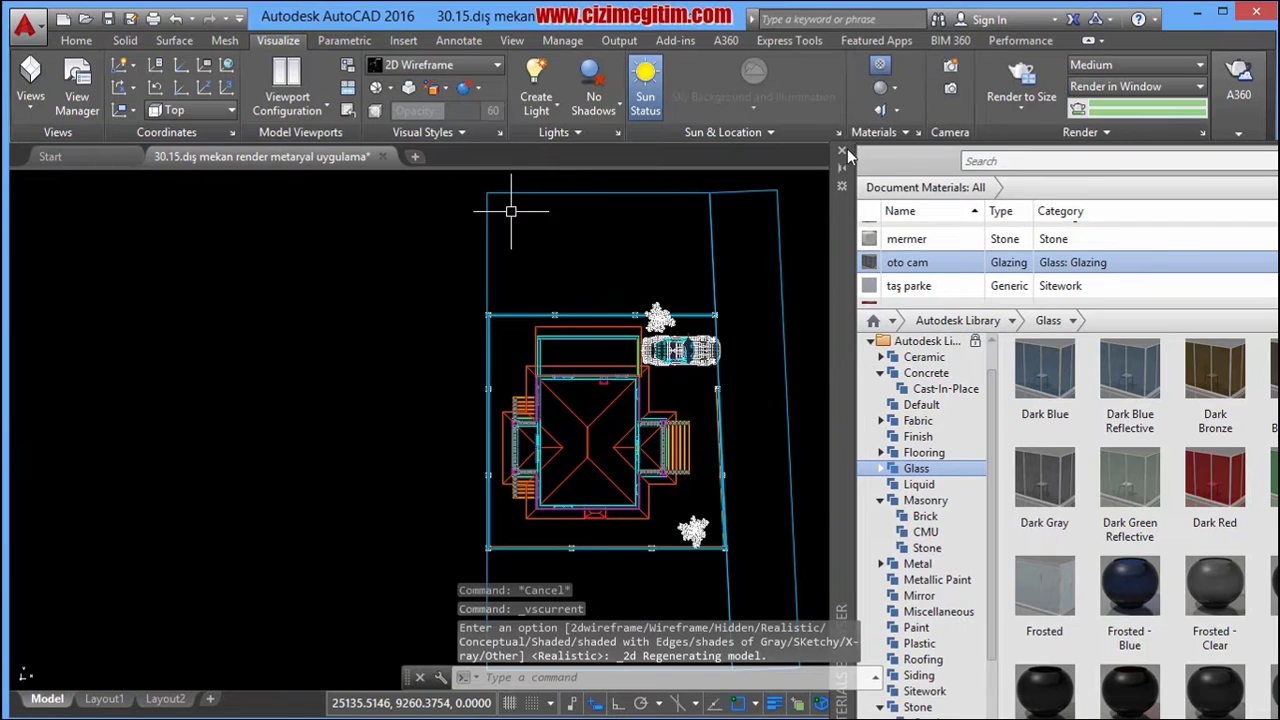
# - Close the Materials Browser palette
pyautogui.click(842, 153)
pyautogui.click(1224, 293)
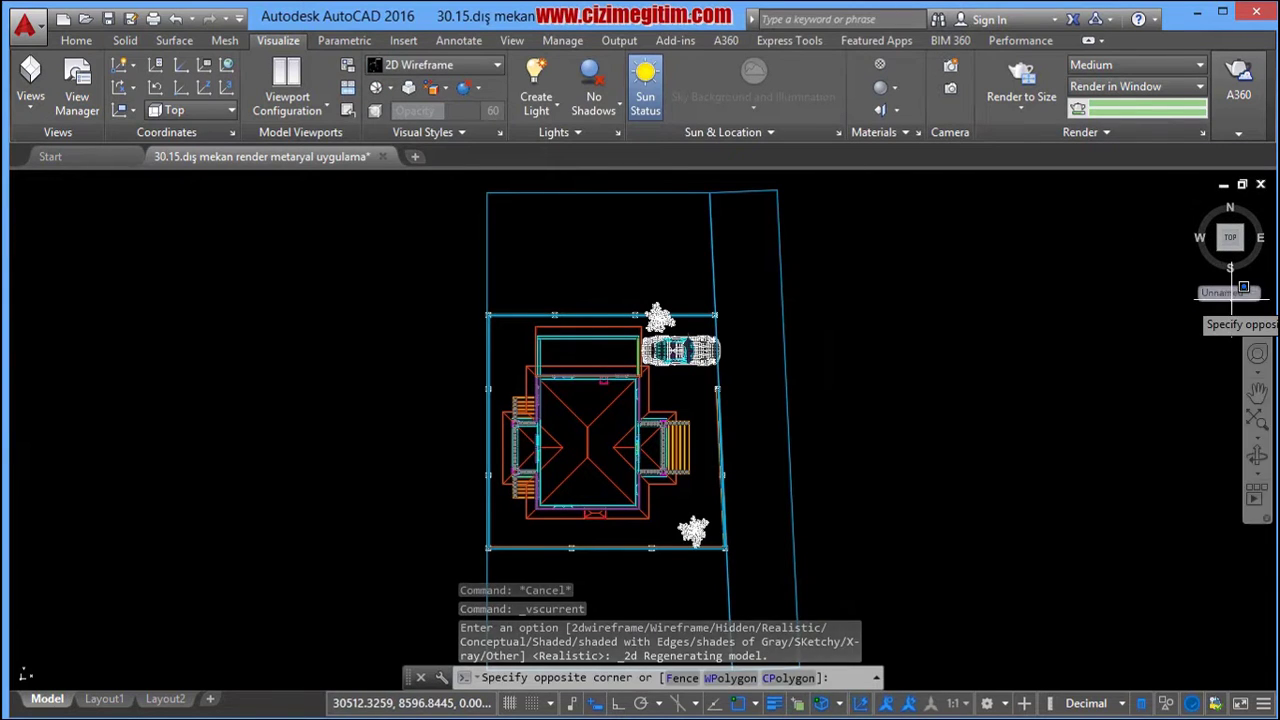
pyautogui.click(1243, 288)
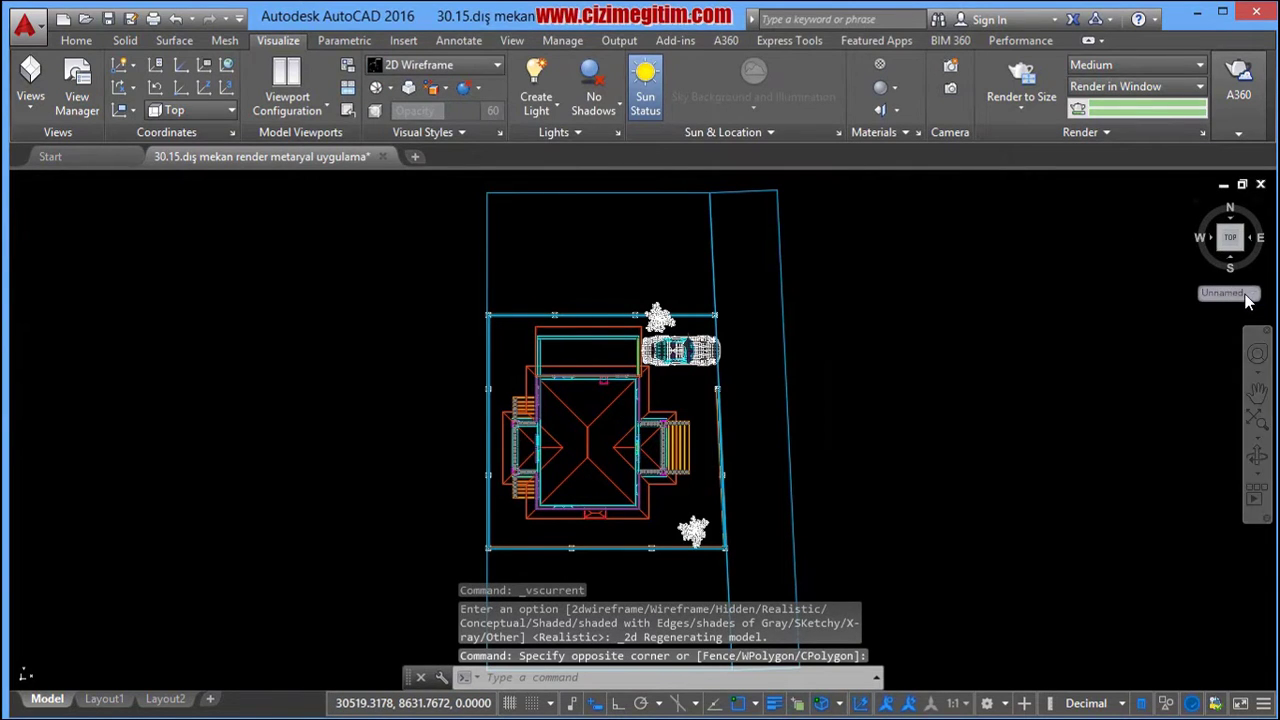
# - Cancel the stray window selection and pan the plan view slightly left
pyautogui.press('Escape')
pyautogui.press('Escape')
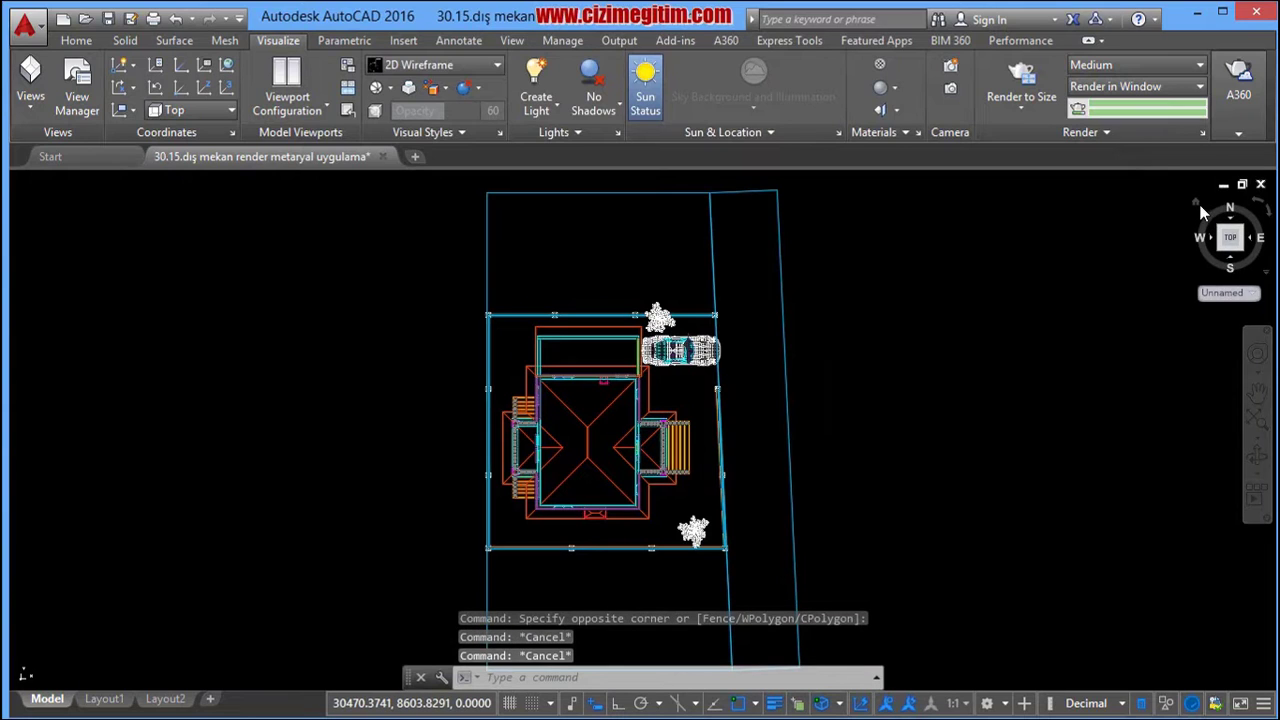
pyautogui.scroll(-4, 820, 335)
pyautogui.scroll(1, 800, 405)
pyautogui.scroll(2, 750, 378)
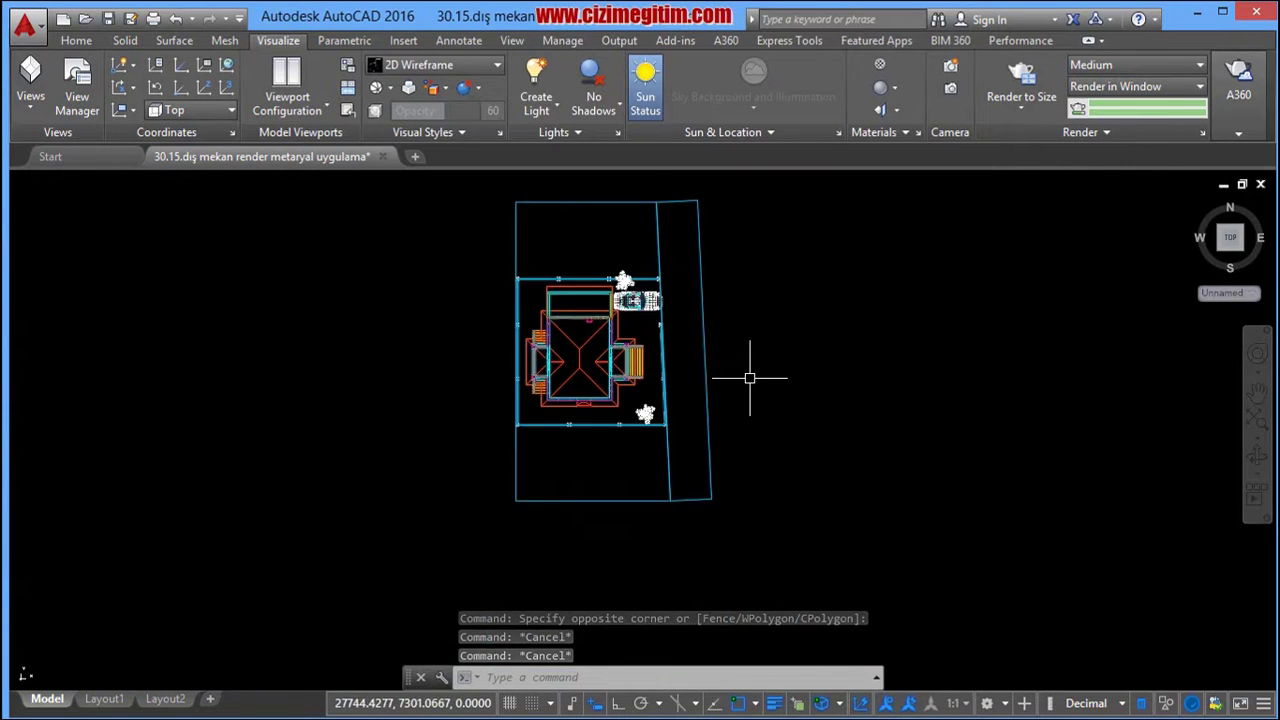
pyautogui.moveTo(750, 378); pyautogui.dragTo(703, 391, button='middle')
# - Run DISPLAYVIEWCUBEIN2D, leave it ON, and switch to the View ribbon tab
pyautogui.write('vi')
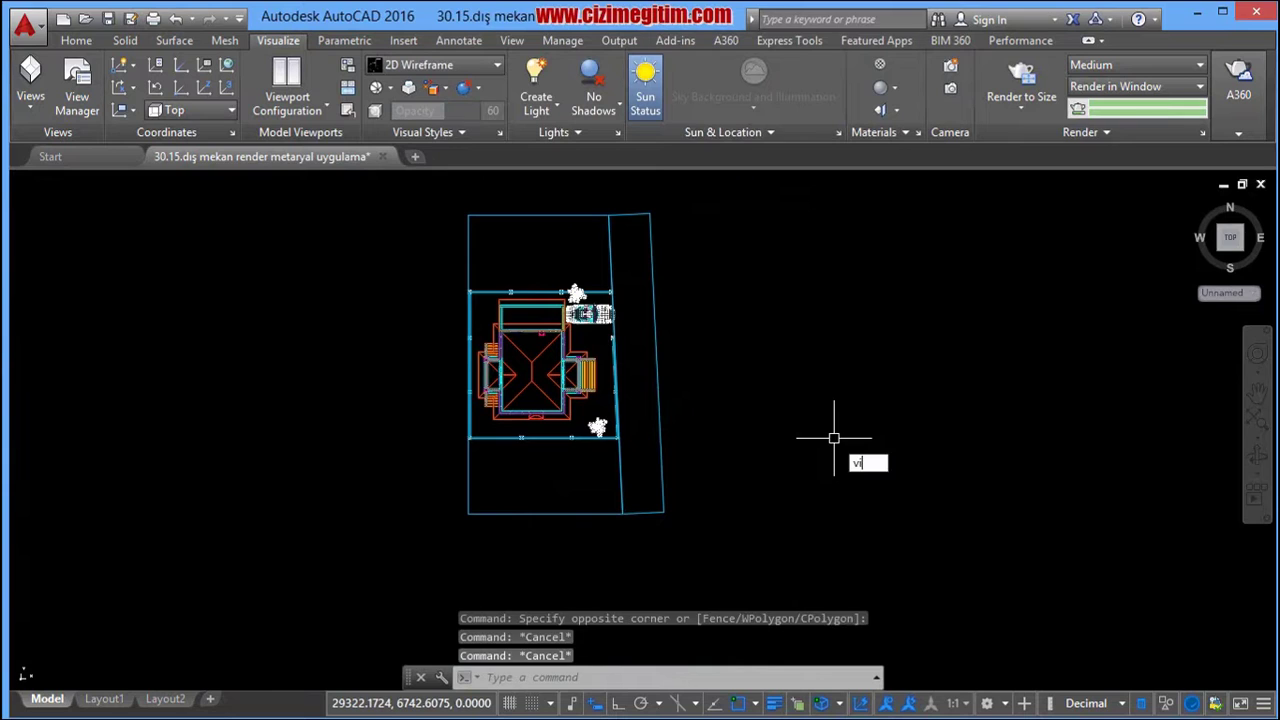
pyautogui.write('e')
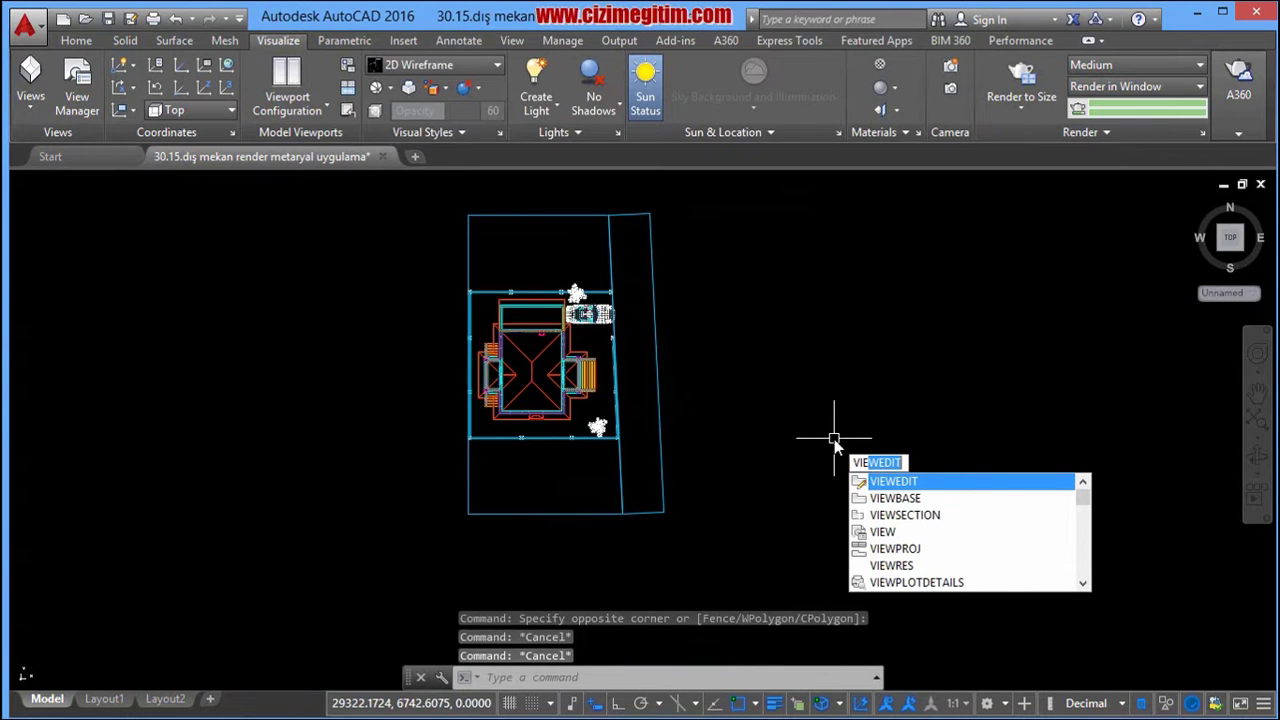
pyautogui.write('c')
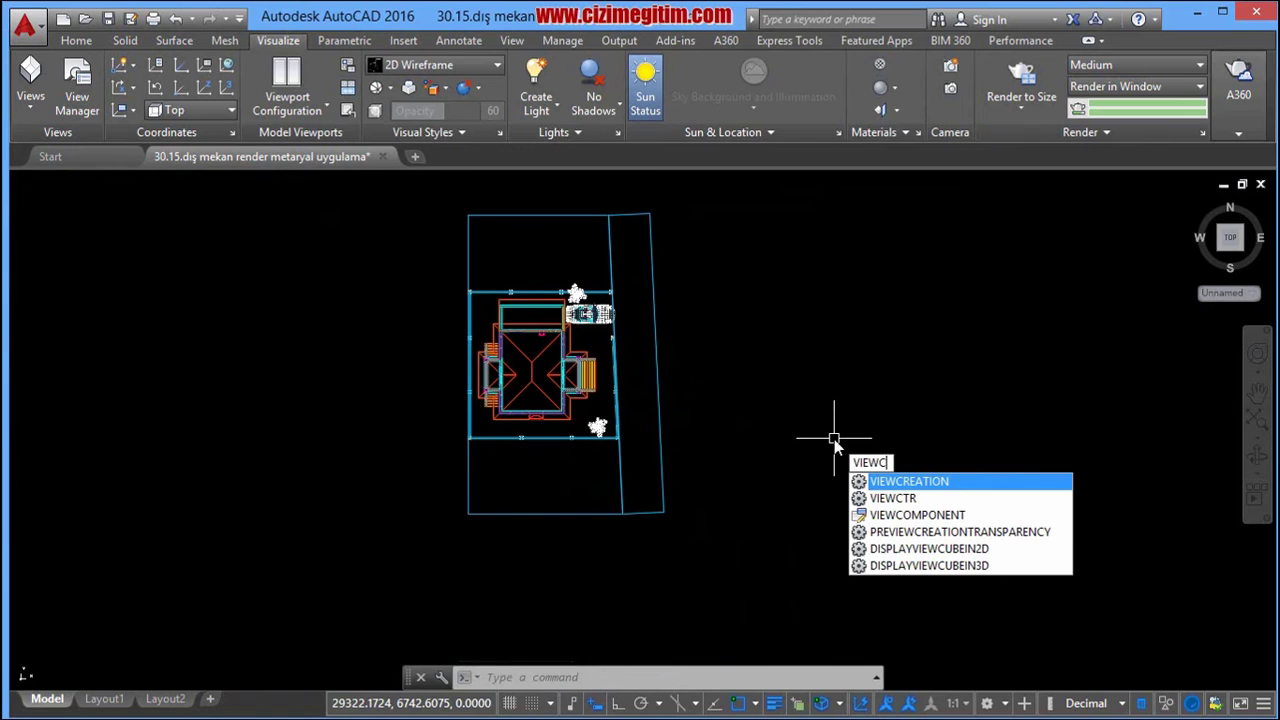
pyautogui.write('ube')
pyautogui.press('Return')
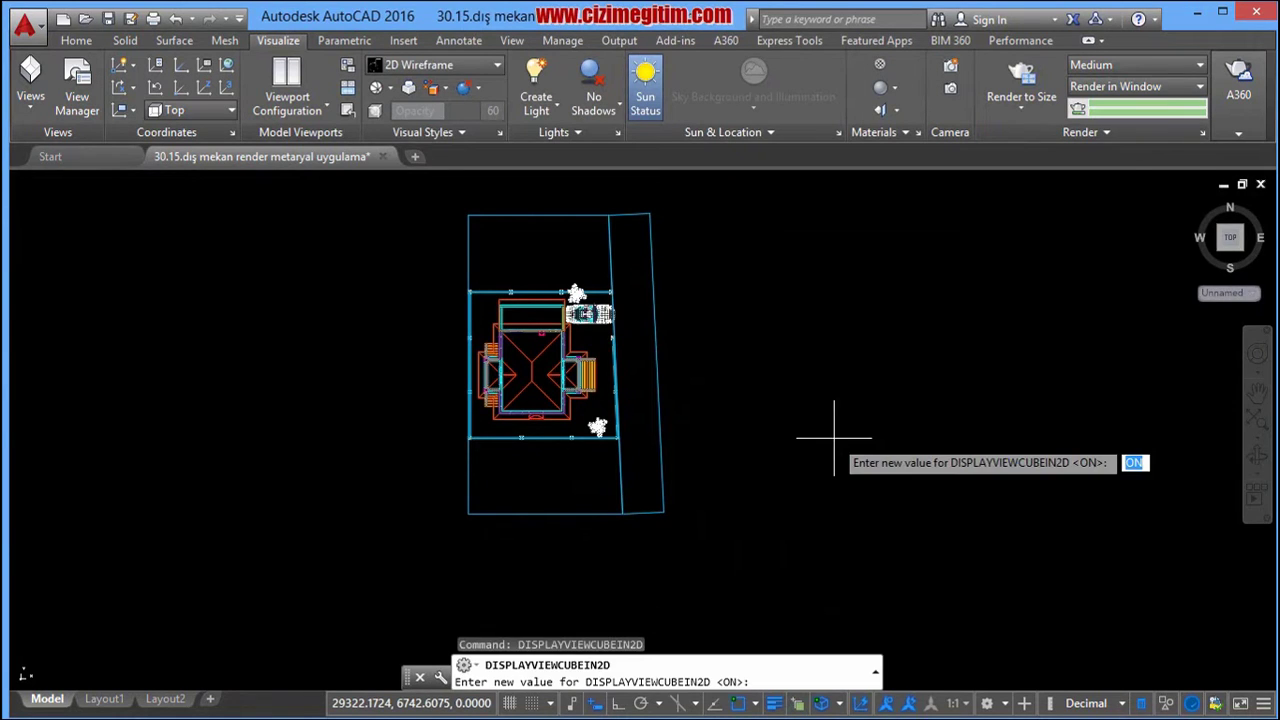
pyautogui.press('Escape')
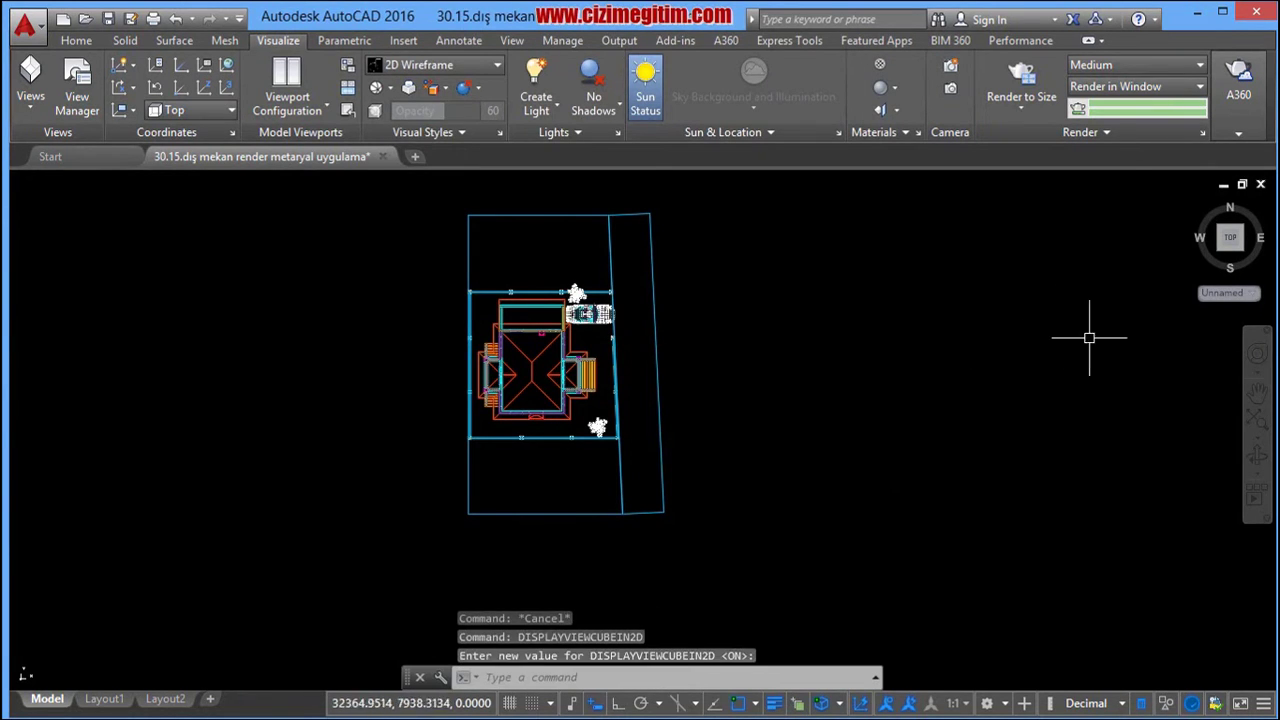
pyautogui.click(1085, 330)
pyautogui.click(1150, 260)
pyautogui.click(1150, 260)
pyautogui.click(1104, 258)
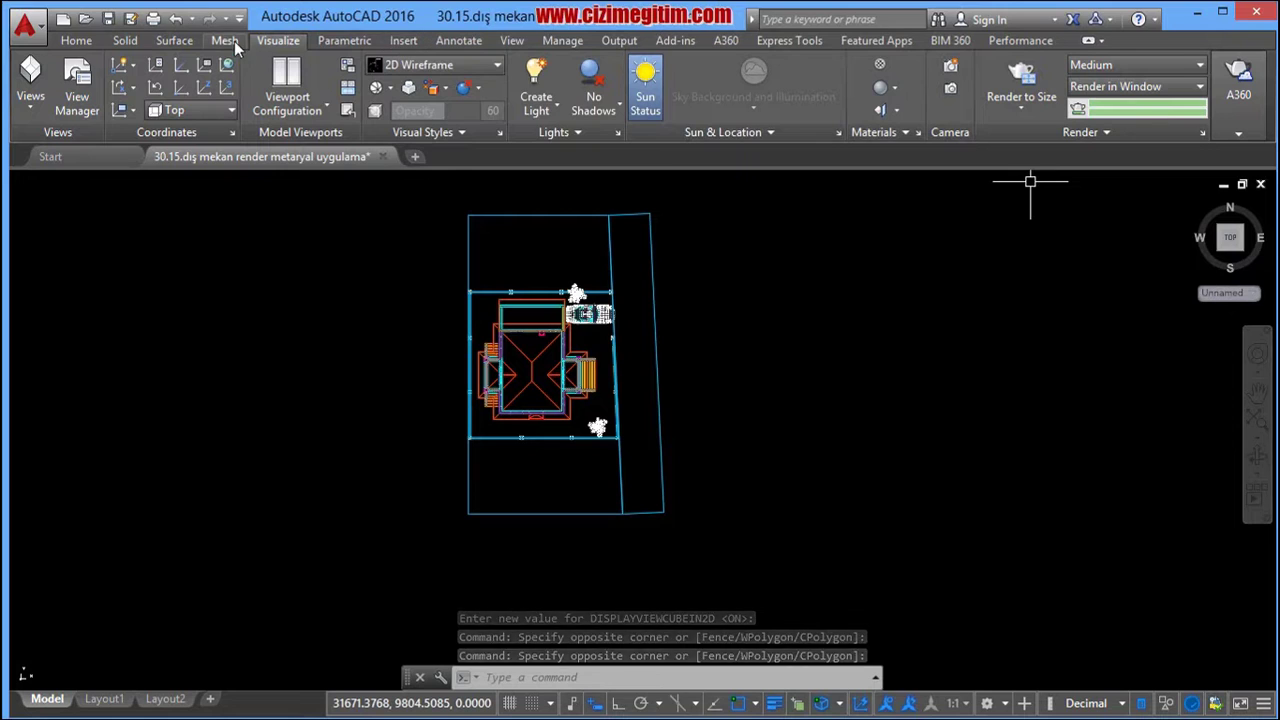
# - Toggle the ViewCube display from the interface options and zoom out the plan
pyautogui.click(502, 46)
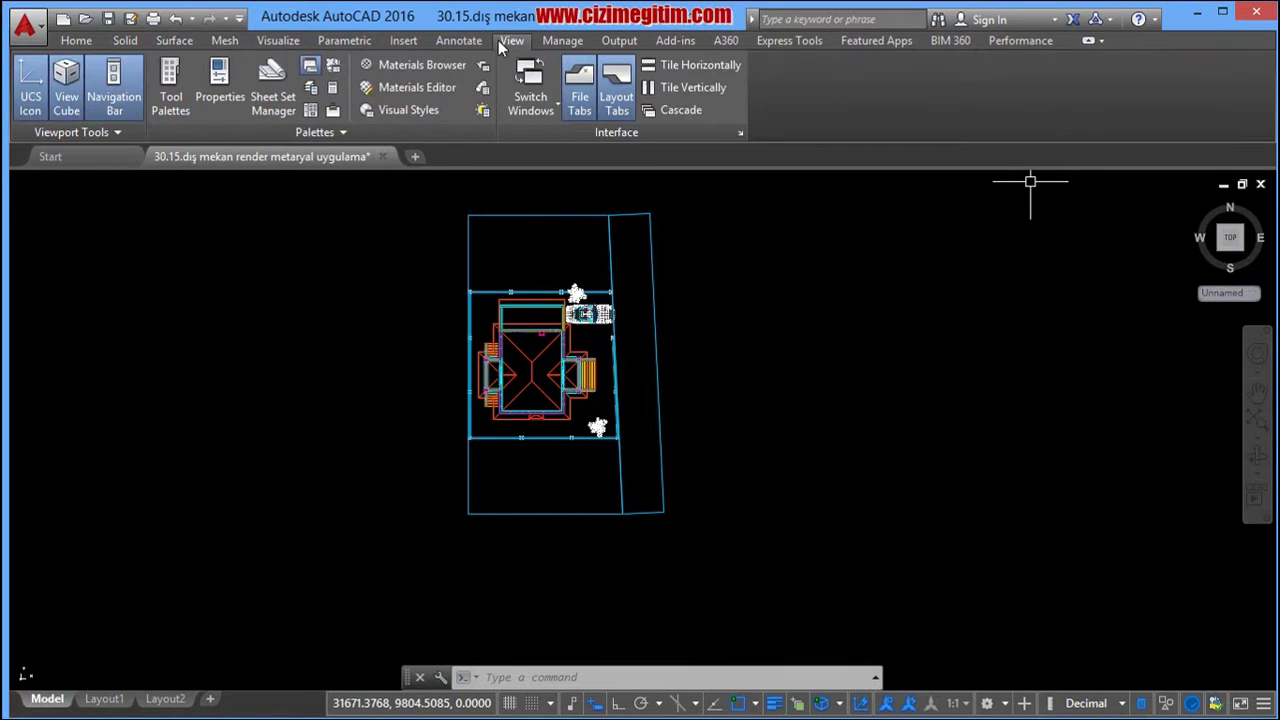
pyautogui.click(70, 87)
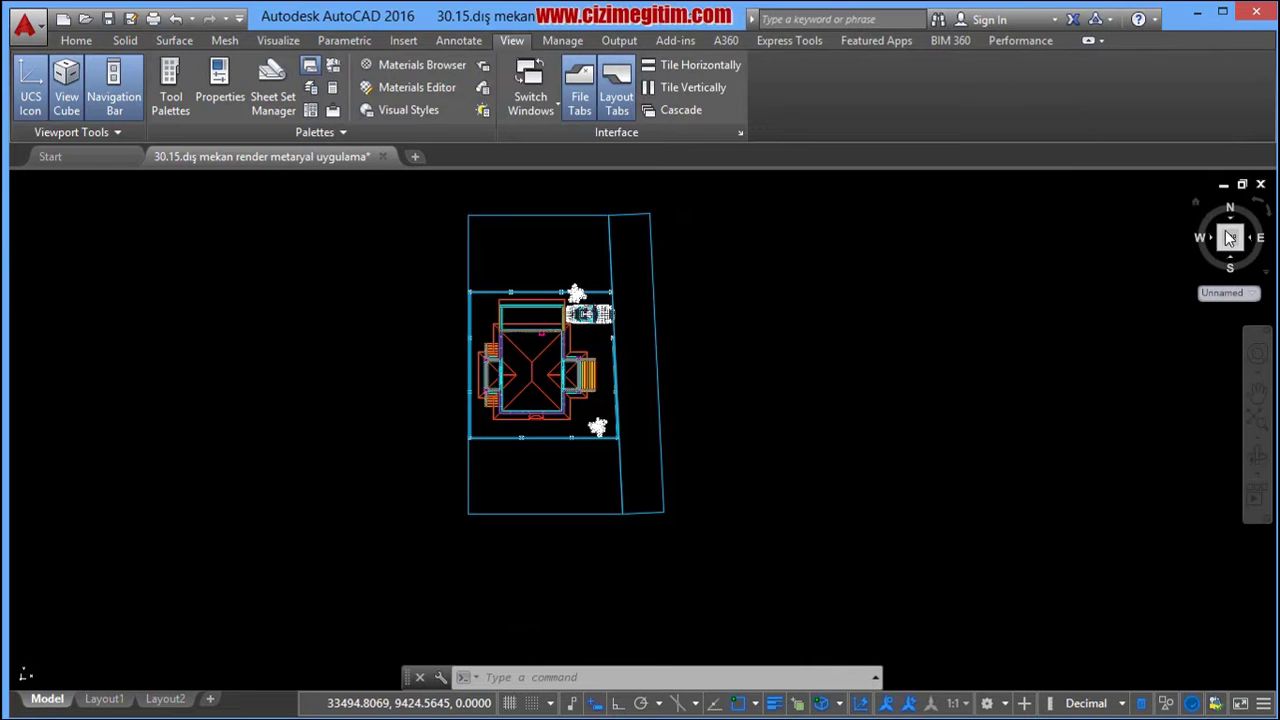
pyautogui.click(674, 266)
pyautogui.press('Escape')
pyautogui.press('Escape')
pyautogui.scroll(-2, 674, 270)
pyautogui.scroll(-2, 530, 328)
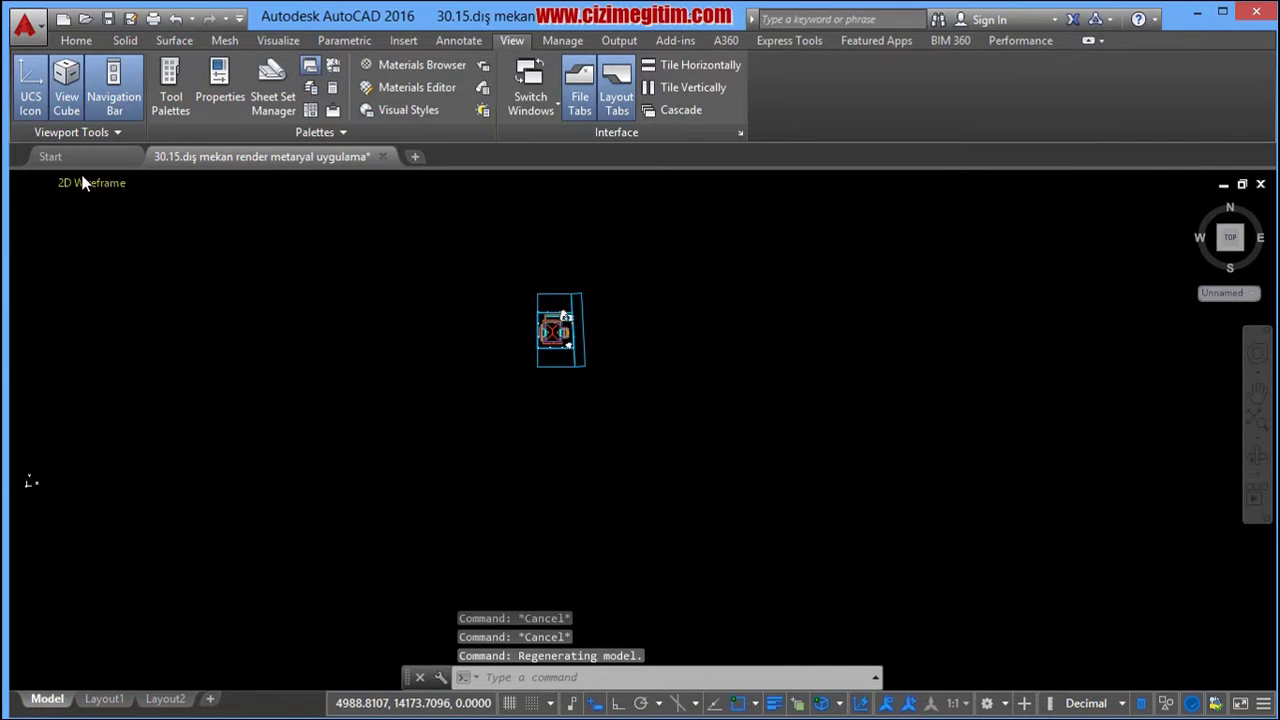
# - Switch the viewport to the Left view to inspect the house's left elevation
pyautogui.click(63, 181)
pyautogui.click(38, 183)
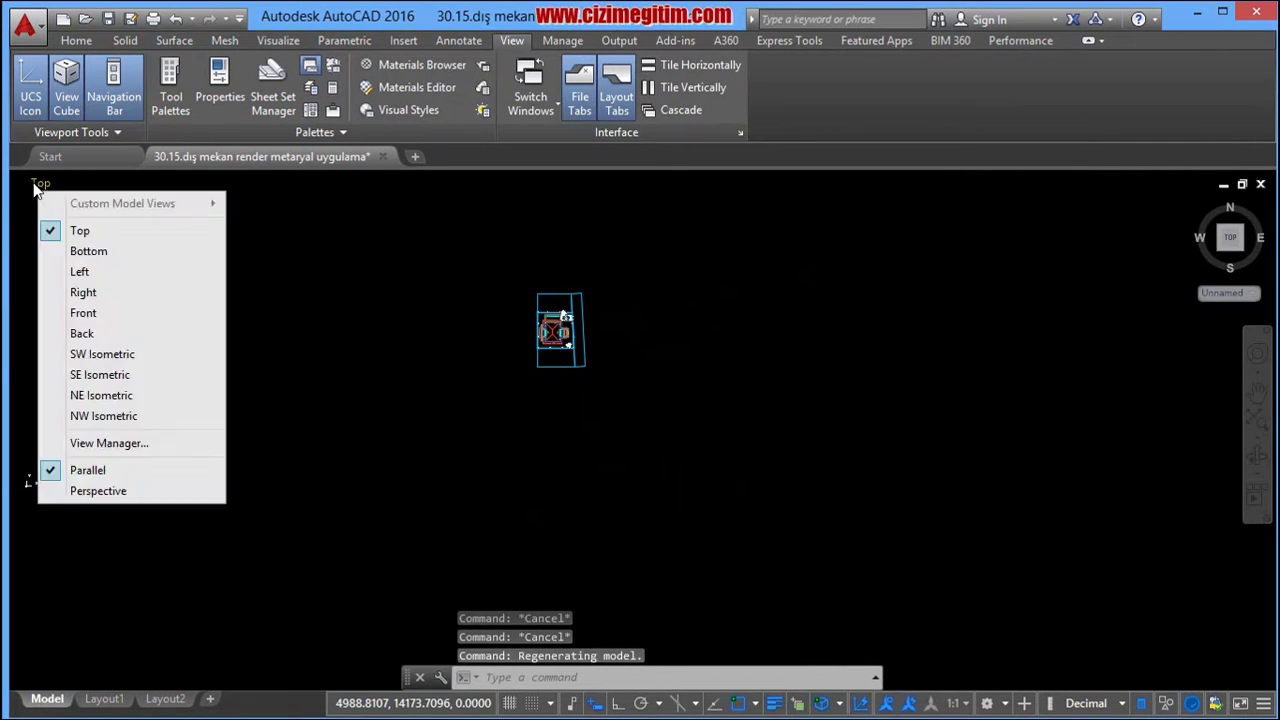
pyautogui.click(40, 187)
pyautogui.click(40, 187)
pyautogui.click(85, 272)
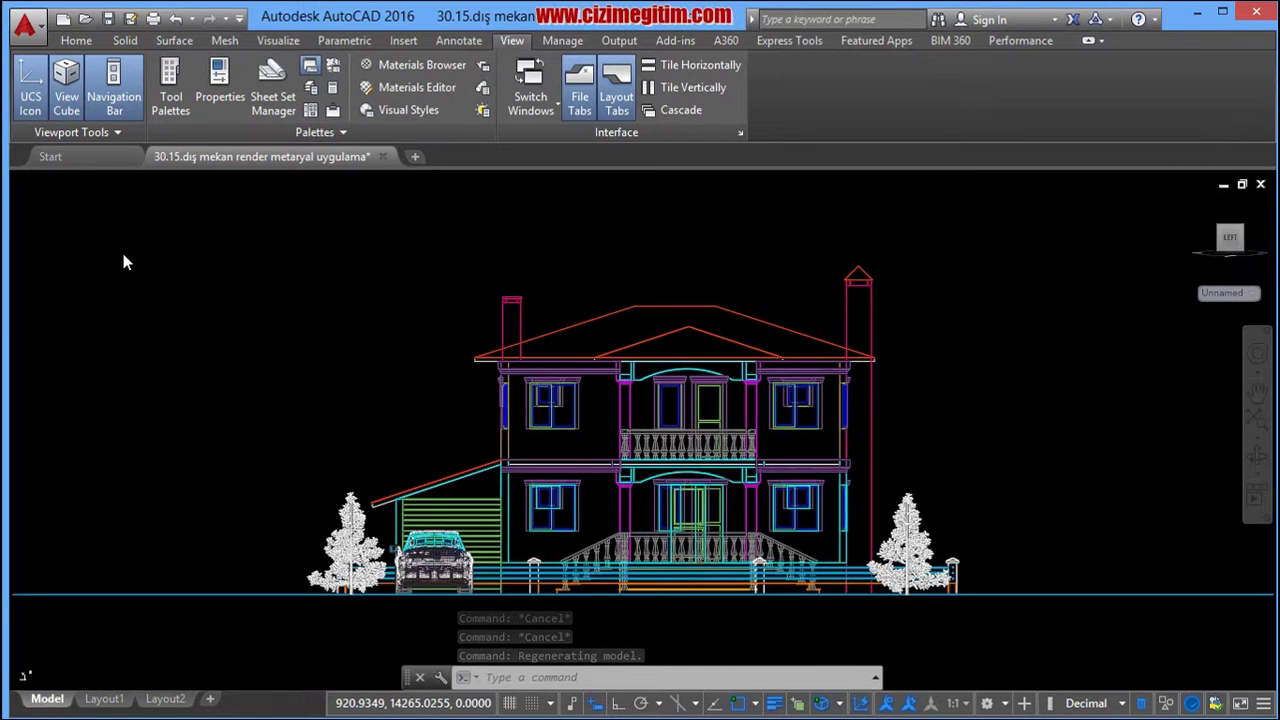
pyautogui.click(1208, 302)
pyautogui.click(1190, 280)
pyautogui.click(1186, 271)
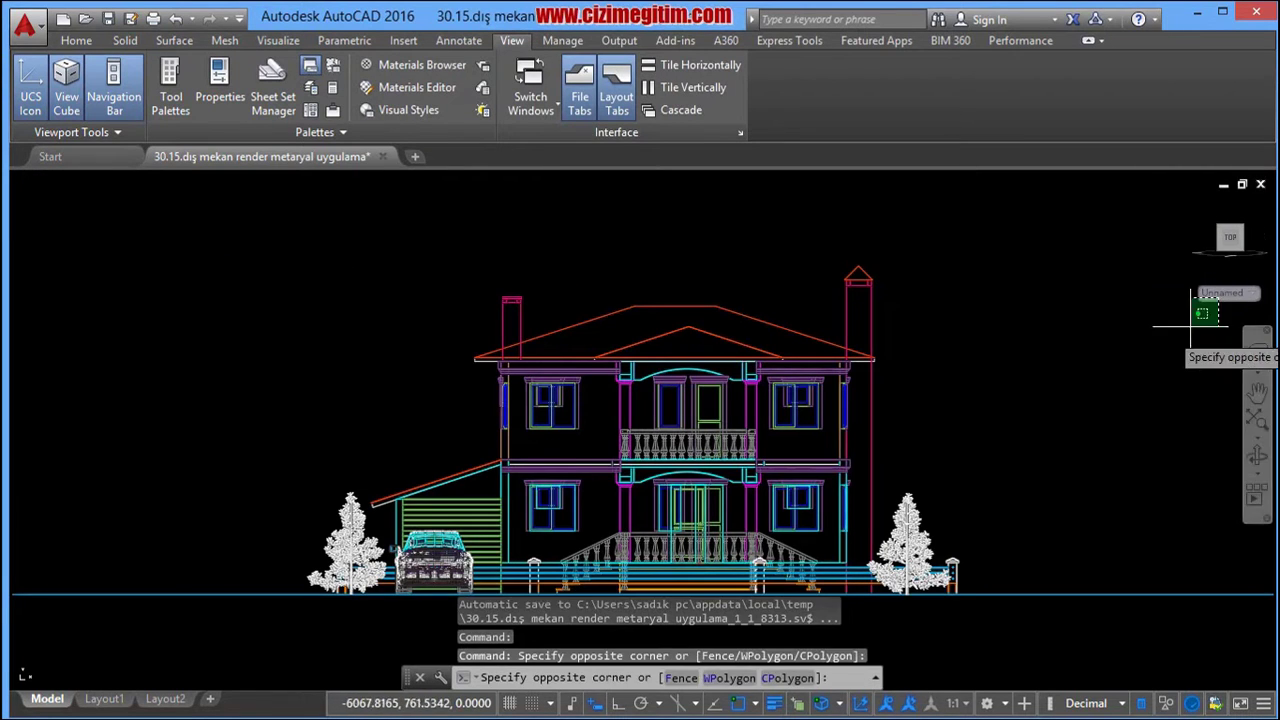
pyautogui.click(950, 385)
# - Return to the Top plan view, zoom in, and open the Visualize ribbon tab
pyautogui.click(37, 186)
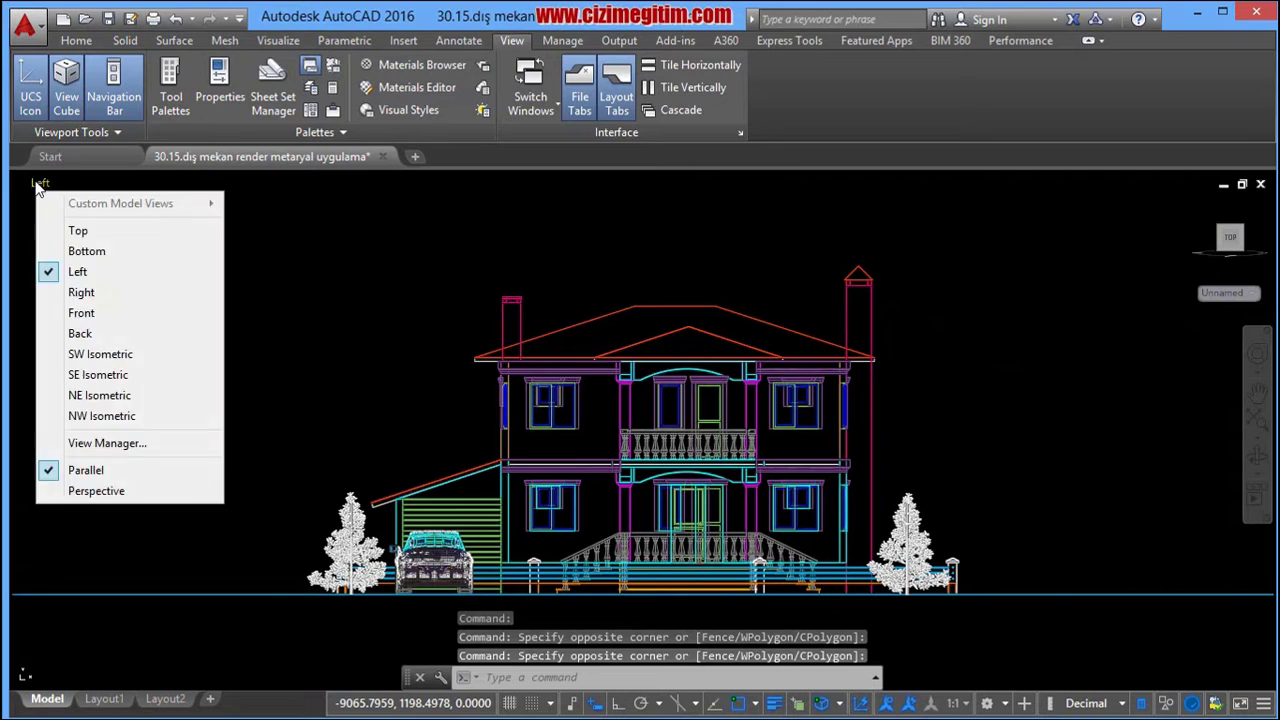
pyautogui.click(40, 229)
pyautogui.scroll(-4, 458, 314)
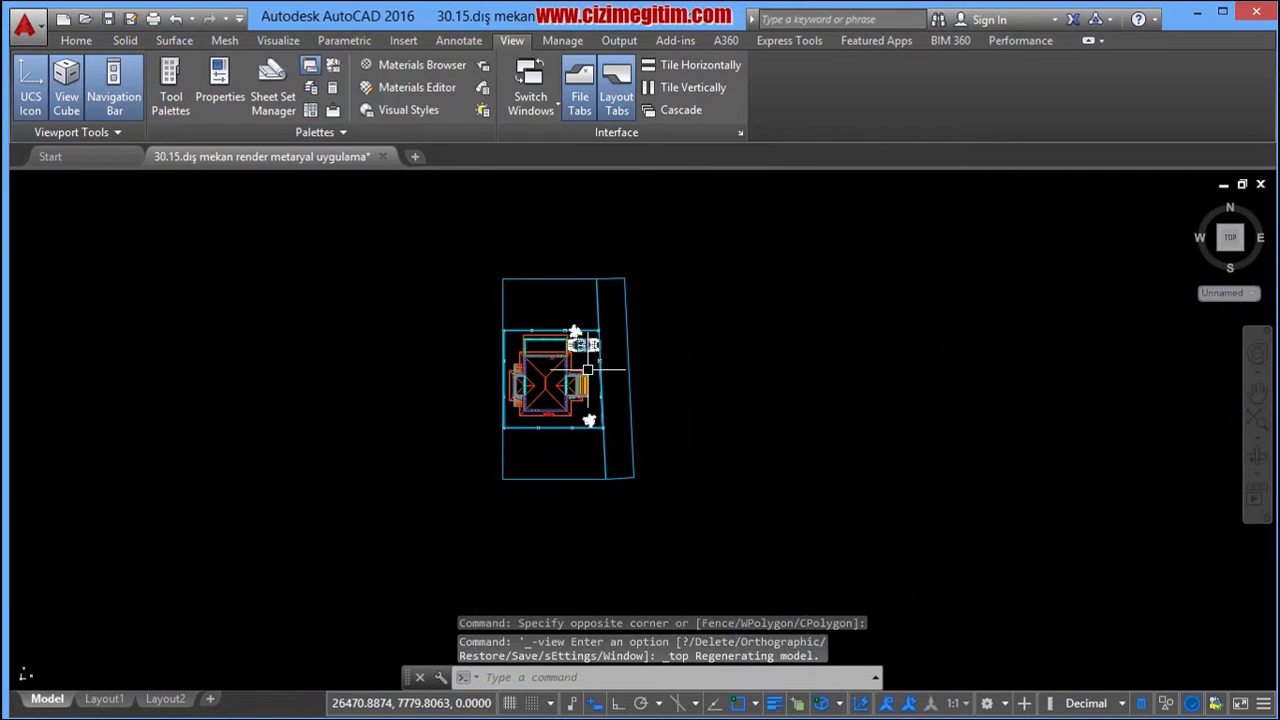
pyautogui.scroll(1, 720, 420)
pyautogui.scroll(1, 486, 286)
pyautogui.scroll(1, 419, 177)
pyautogui.click(122, 41)
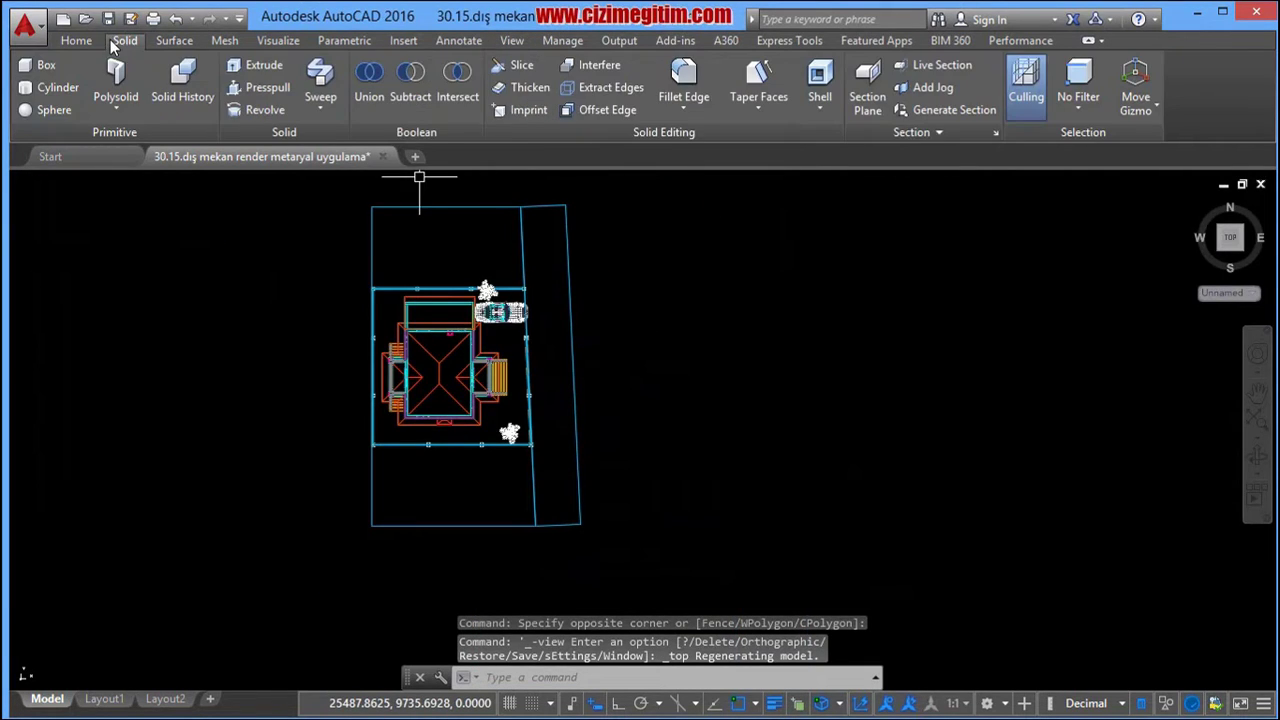
pyautogui.click(296, 40)
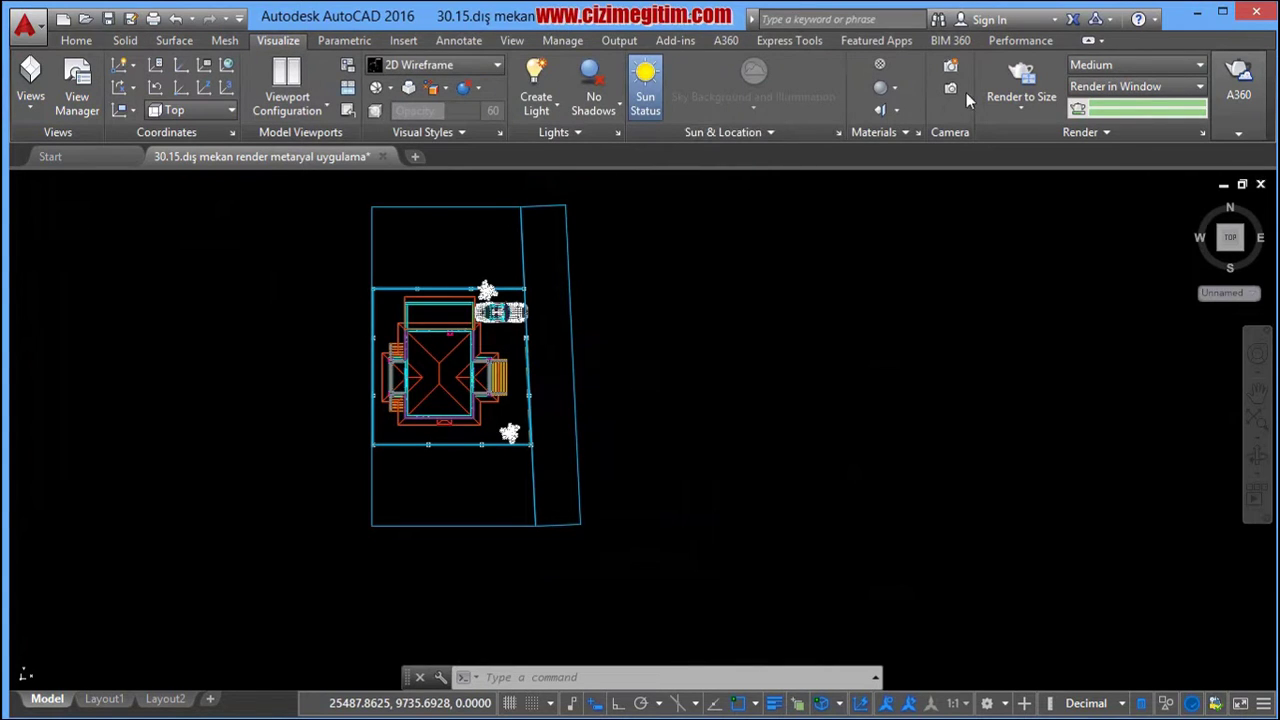
# - Create a camera northeast of the lot aimed at the house's southwest corner, then select it
pyautogui.click(953, 65)
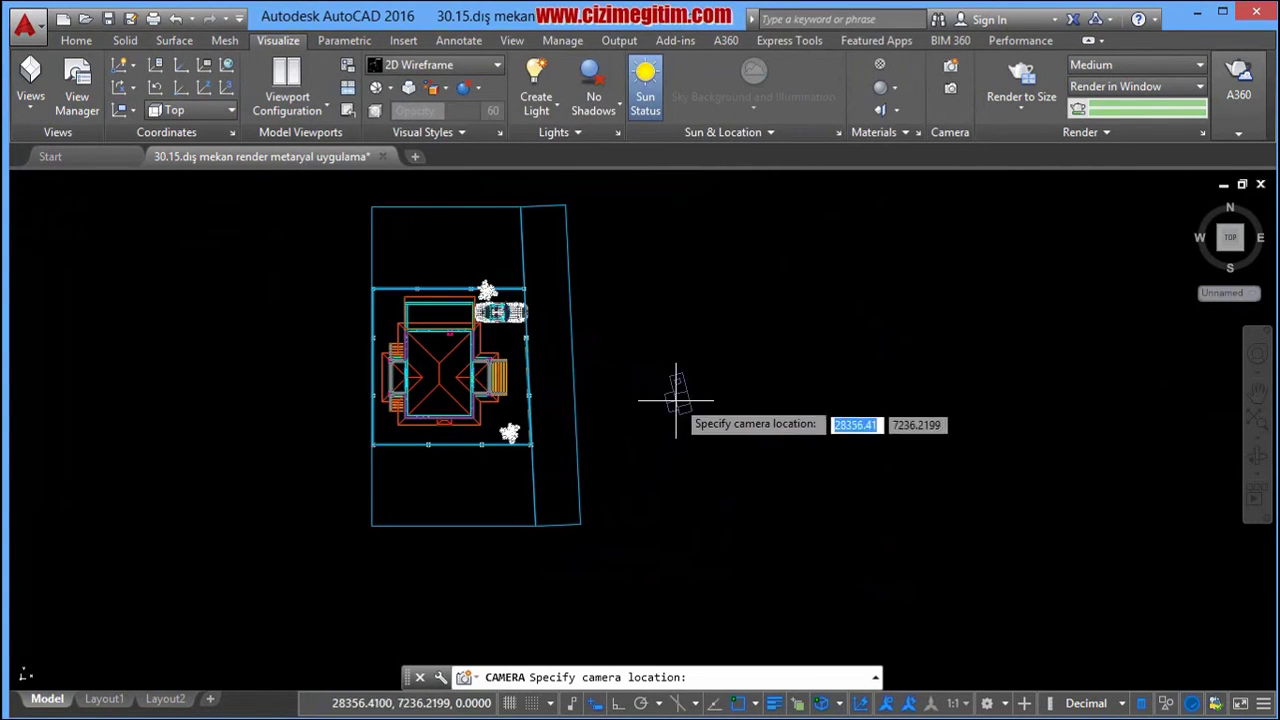
pyautogui.click(642, 238)
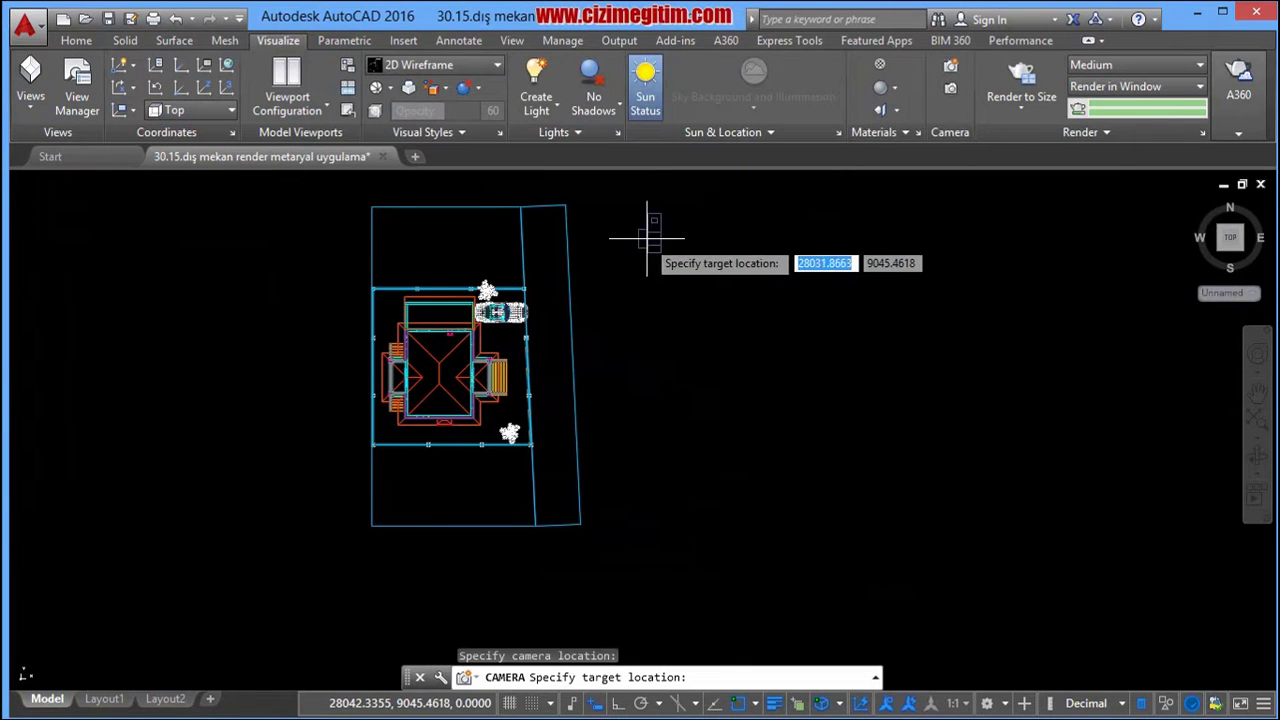
pyautogui.click(373, 444)
pyautogui.press('Return')
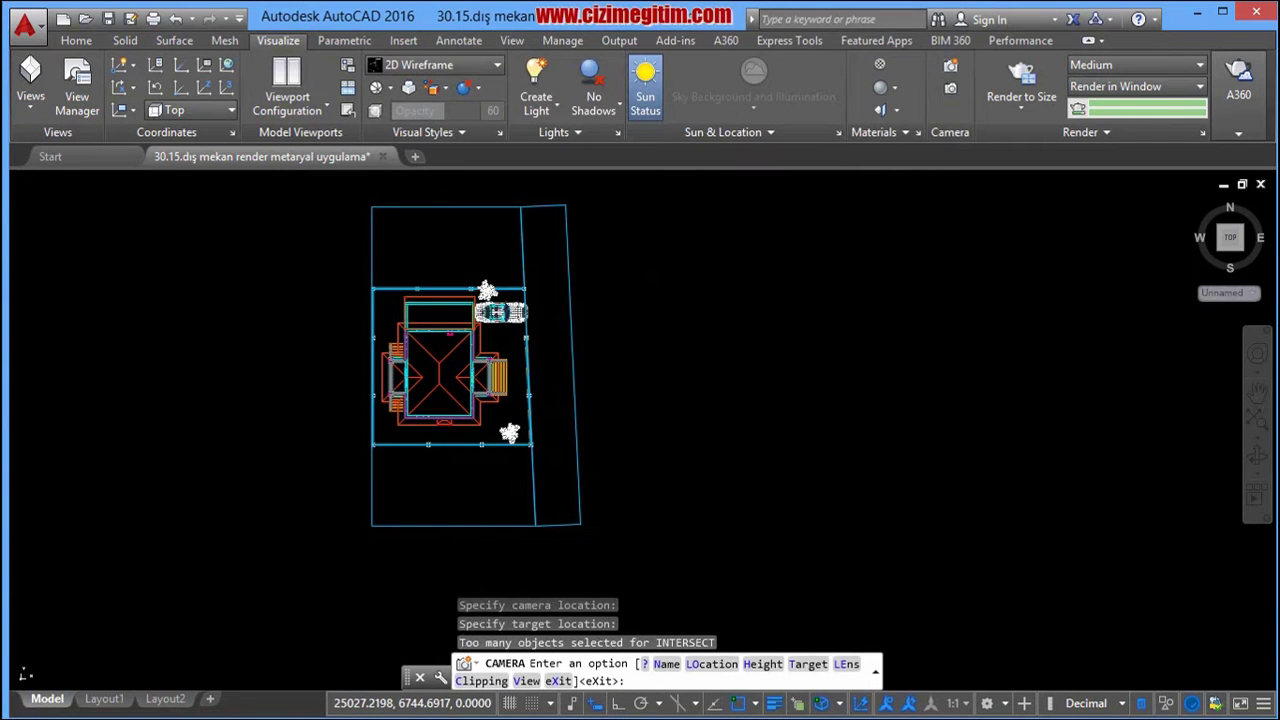
pyautogui.write('X')
pyautogui.click(668, 247)
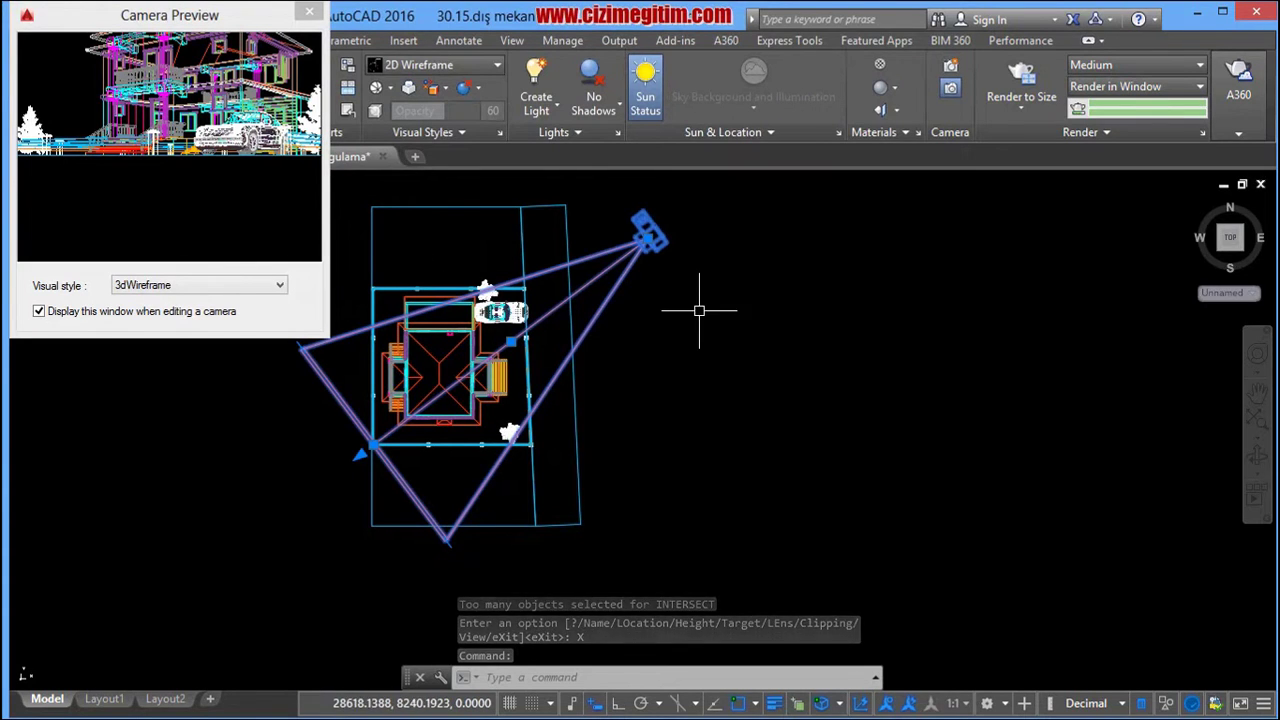
# - In Camera1's Properties, set Camera Z to 165 and Target Z to 500
pyautogui.rightClick(686, 266)
pyautogui.click(917, 263)
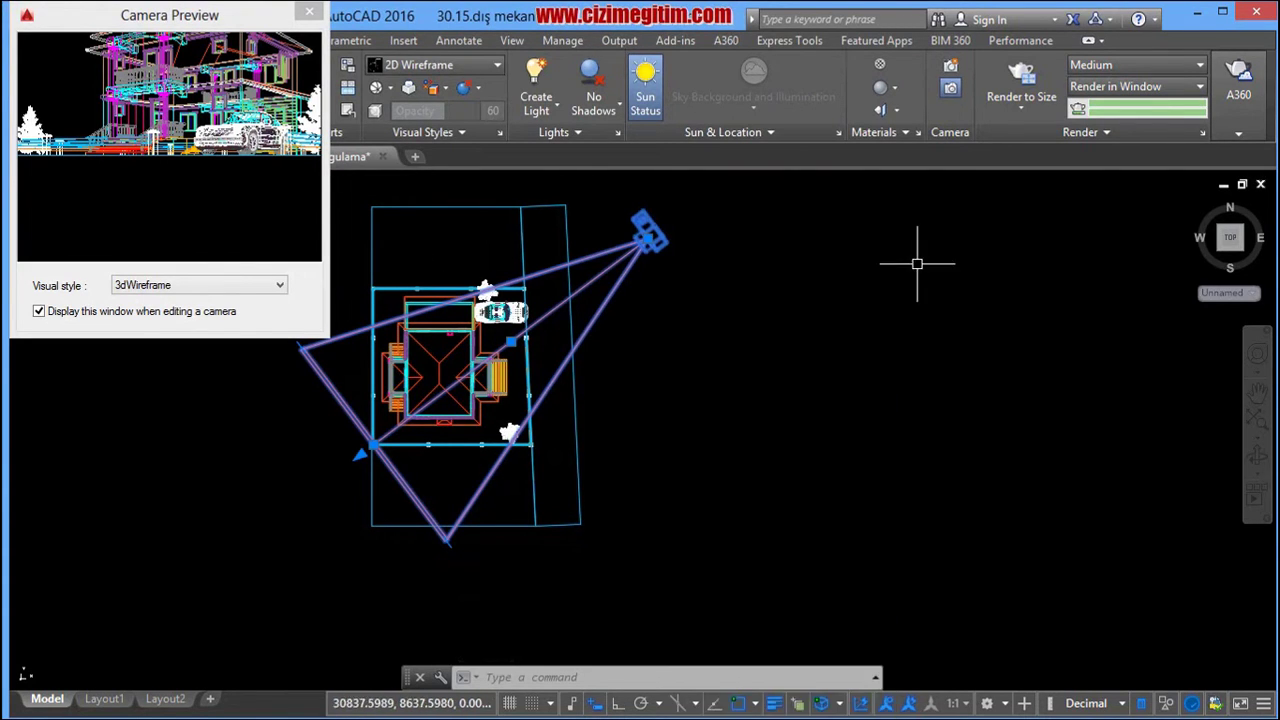
pyautogui.rightClick(941, 207)
pyautogui.click(1038, 678)
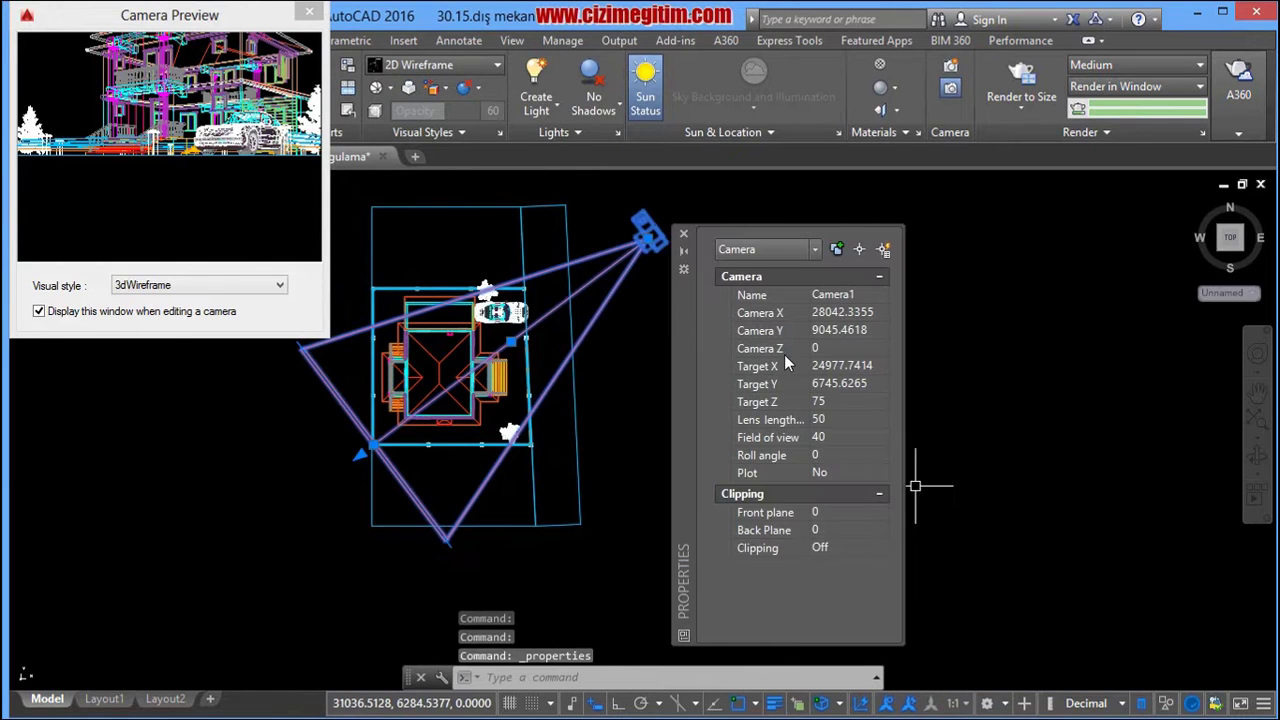
pyautogui.click(833, 349)
pyautogui.write('1')
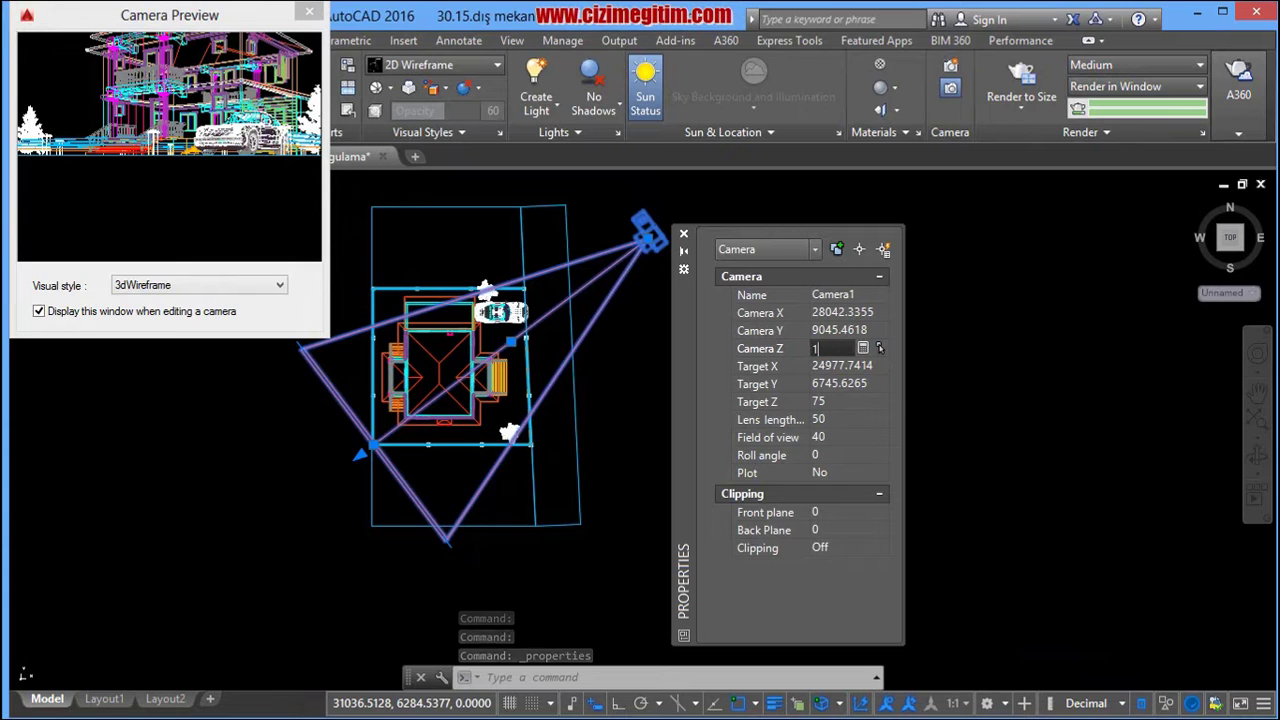
pyautogui.write('65')
pyautogui.click(833, 330)
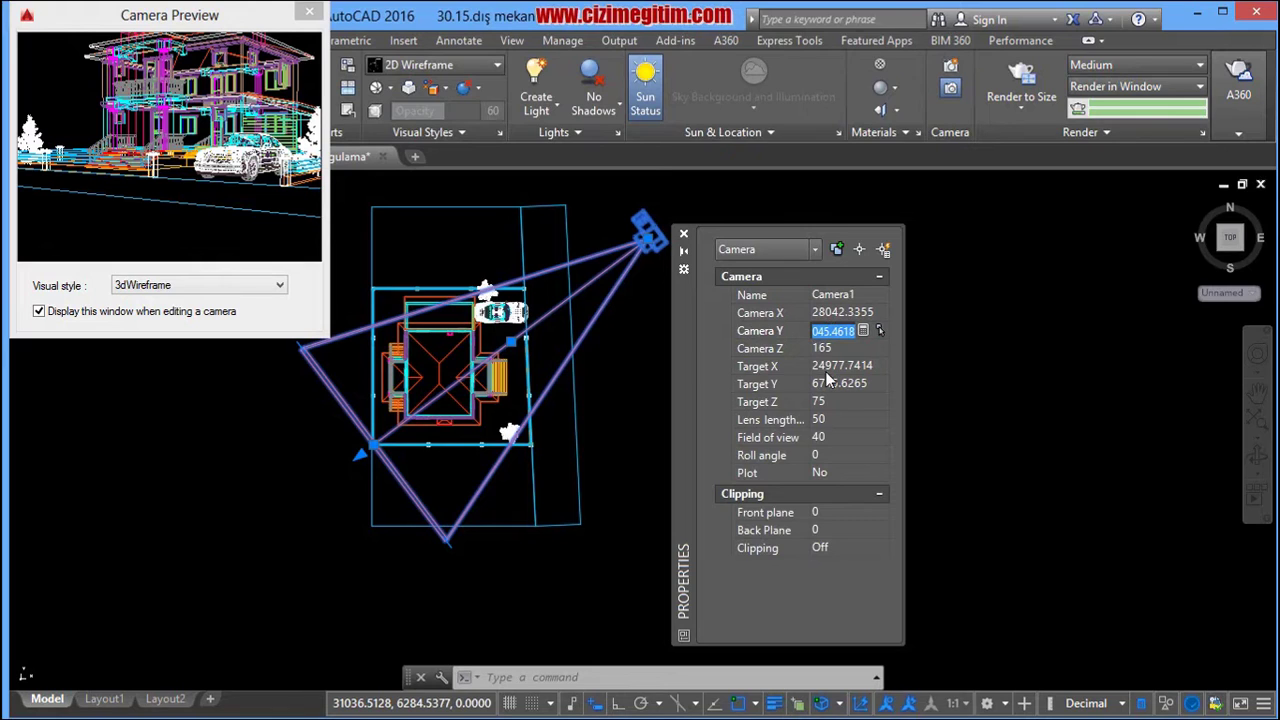
pyautogui.click(830, 401)
pyautogui.write('350')
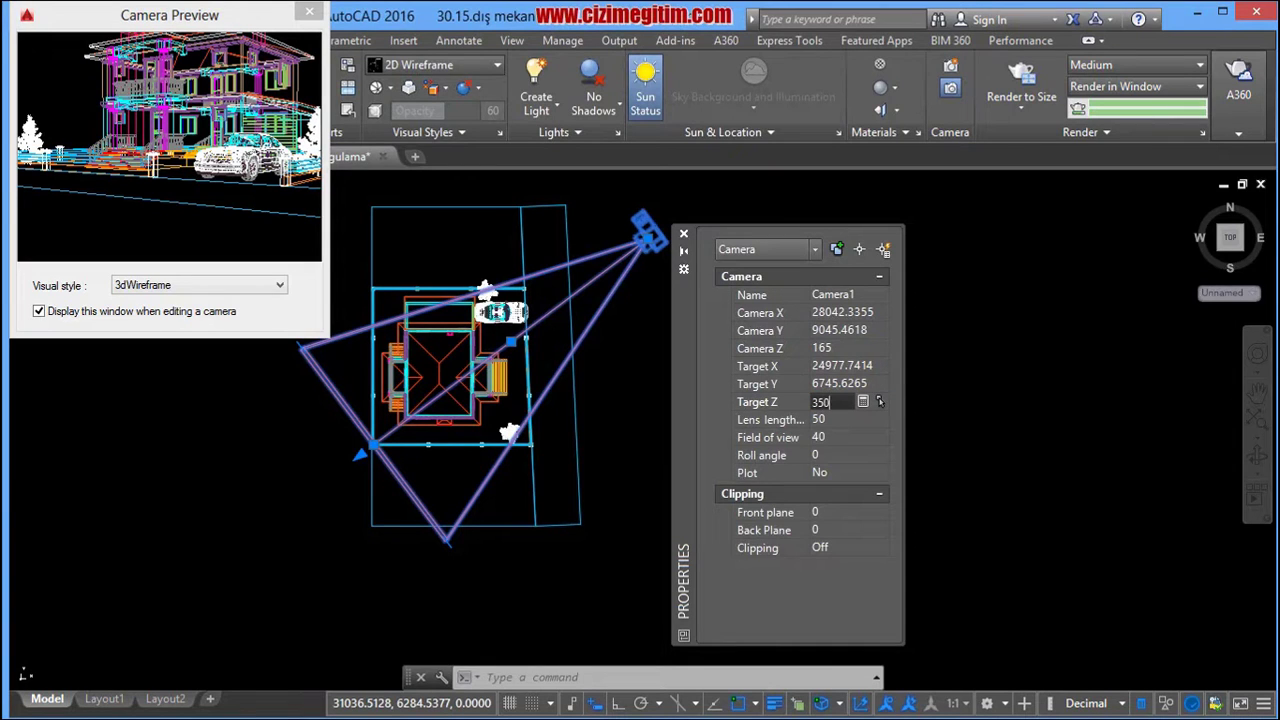
pyautogui.press('Tab')
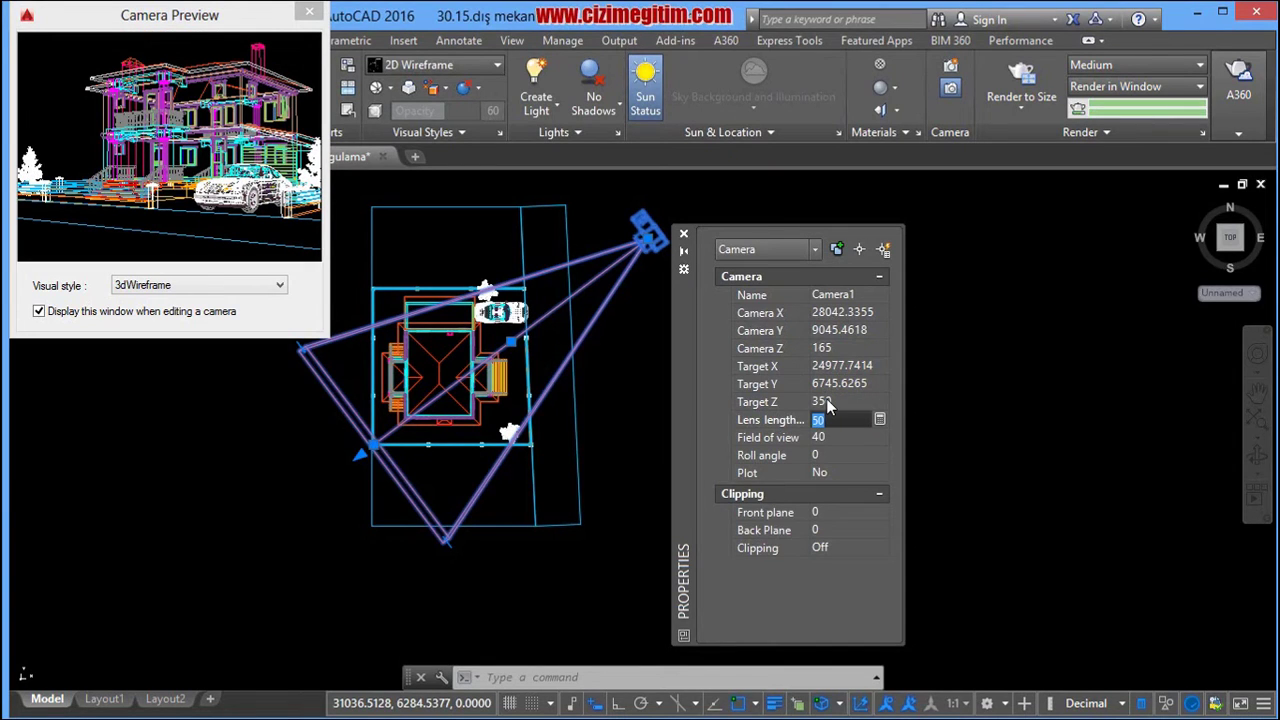
pyautogui.click(826, 398)
pyautogui.write('500')
pyautogui.press('Tab')
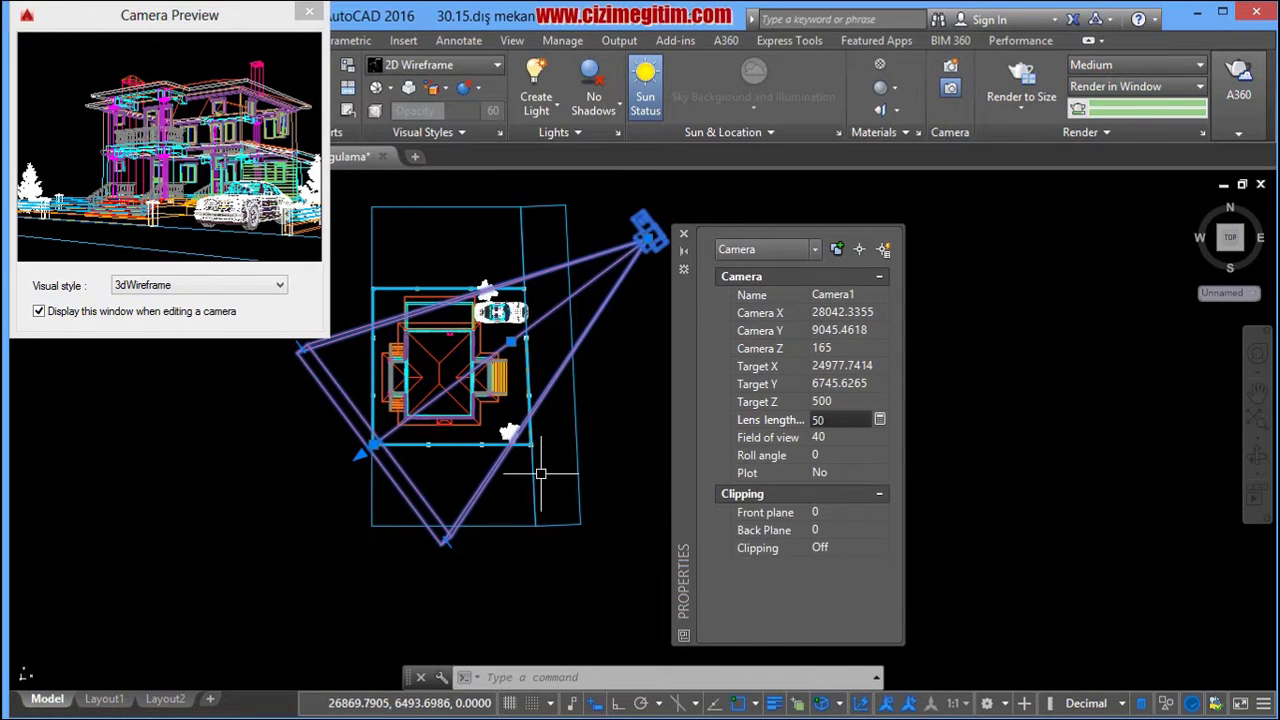
pyautogui.click(446, 540)
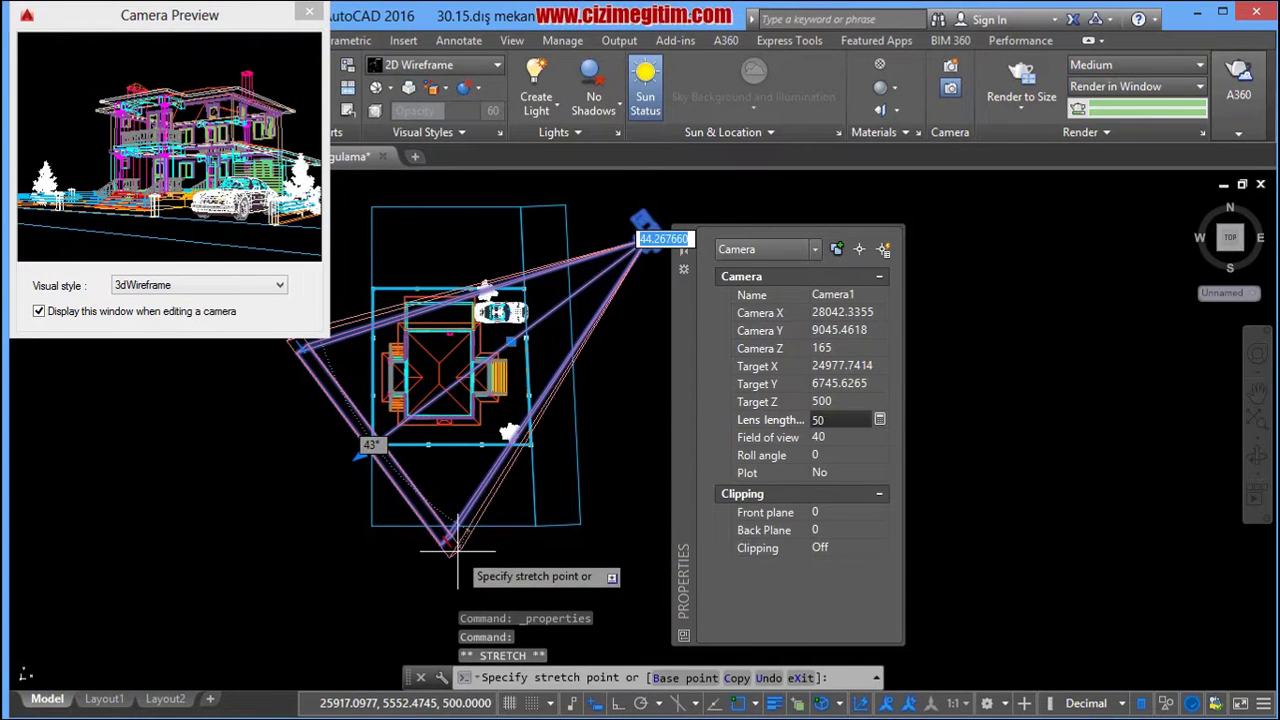
# - Move Camera1's target to the house's west side and the camera to a new spot beside the house
pyautogui.moveTo(452, 548); pyautogui.dragTo(443, 579, button='middle')
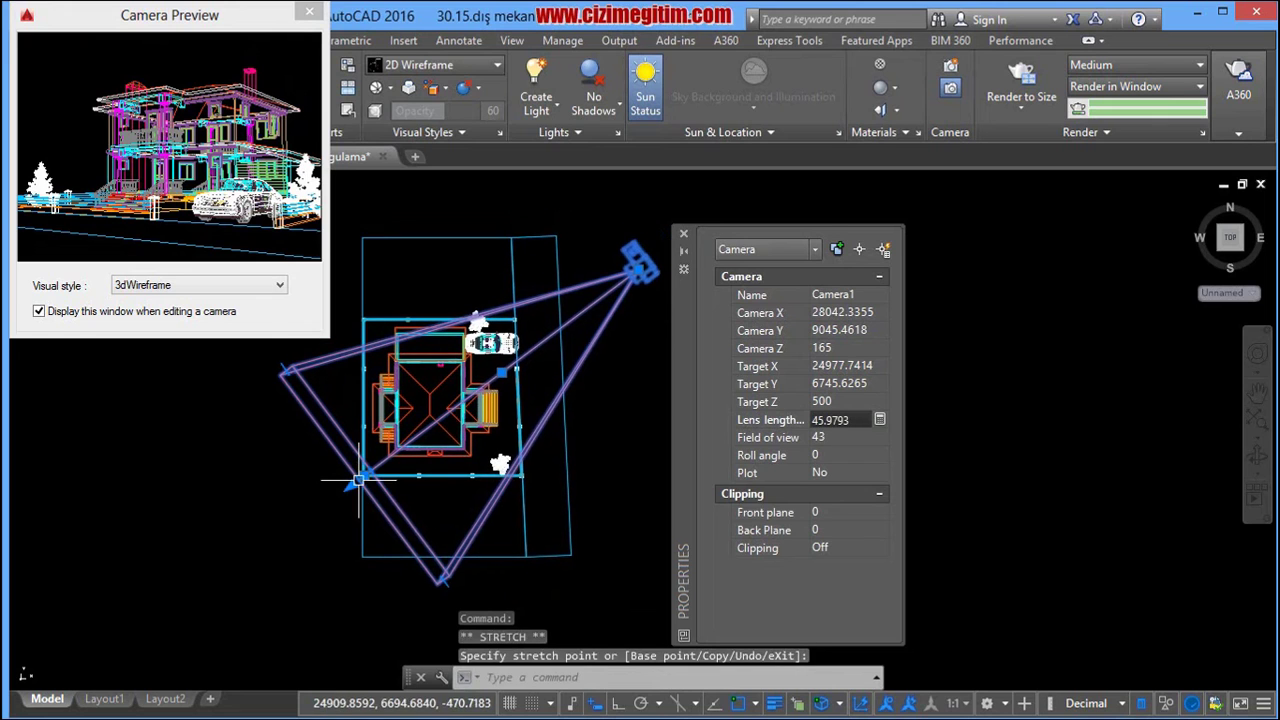
pyautogui.click(363, 476)
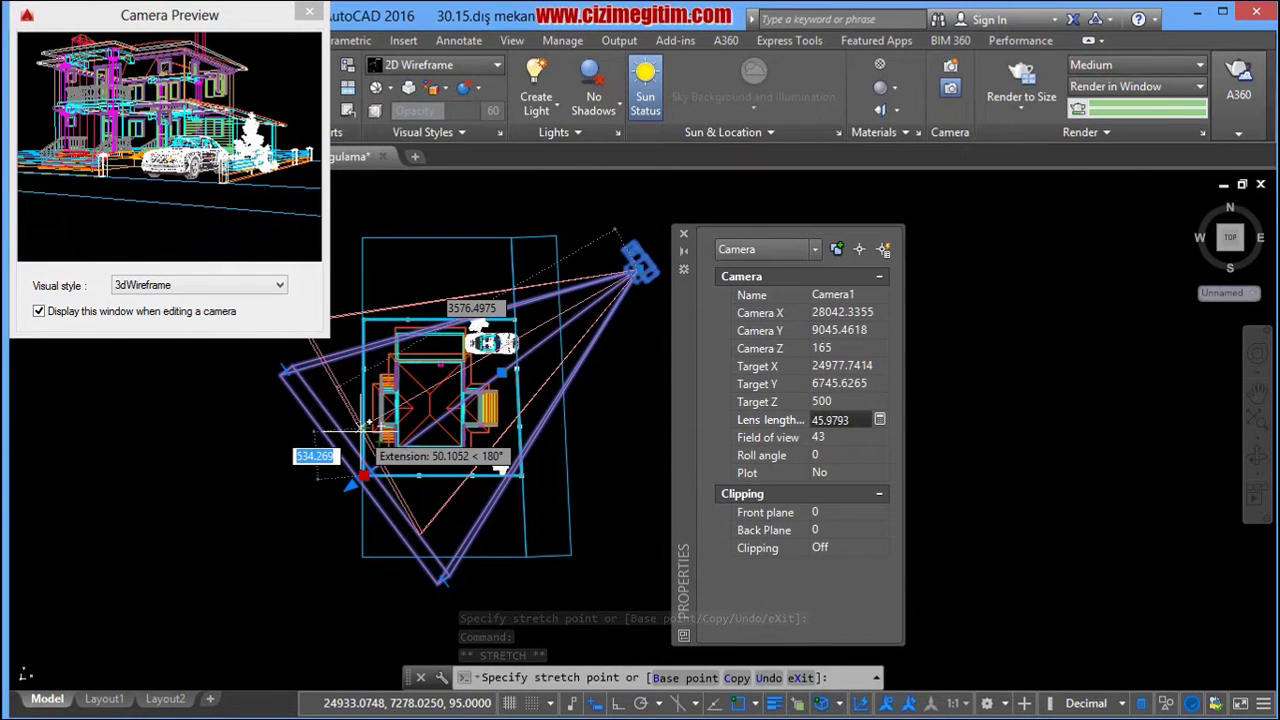
pyautogui.click(365, 426)
pyautogui.moveTo(646, 280); pyautogui.dragTo(634, 332, button='middle')
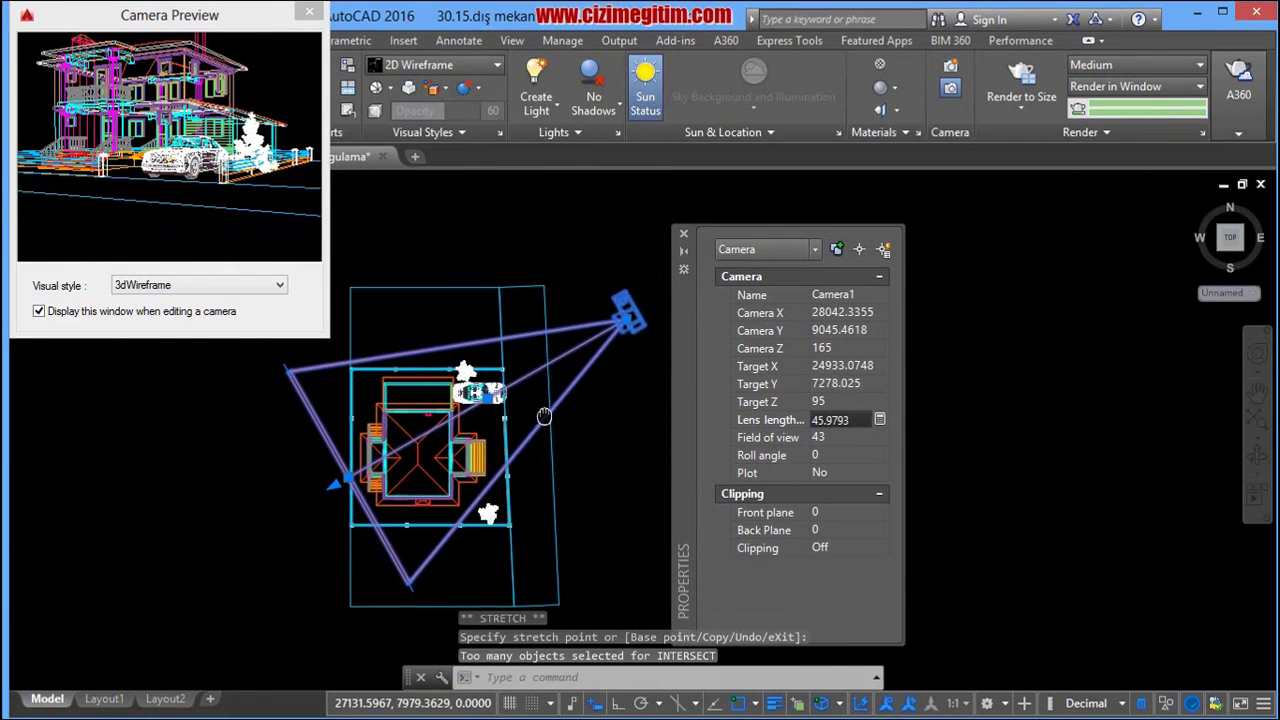
pyautogui.click(626, 321)
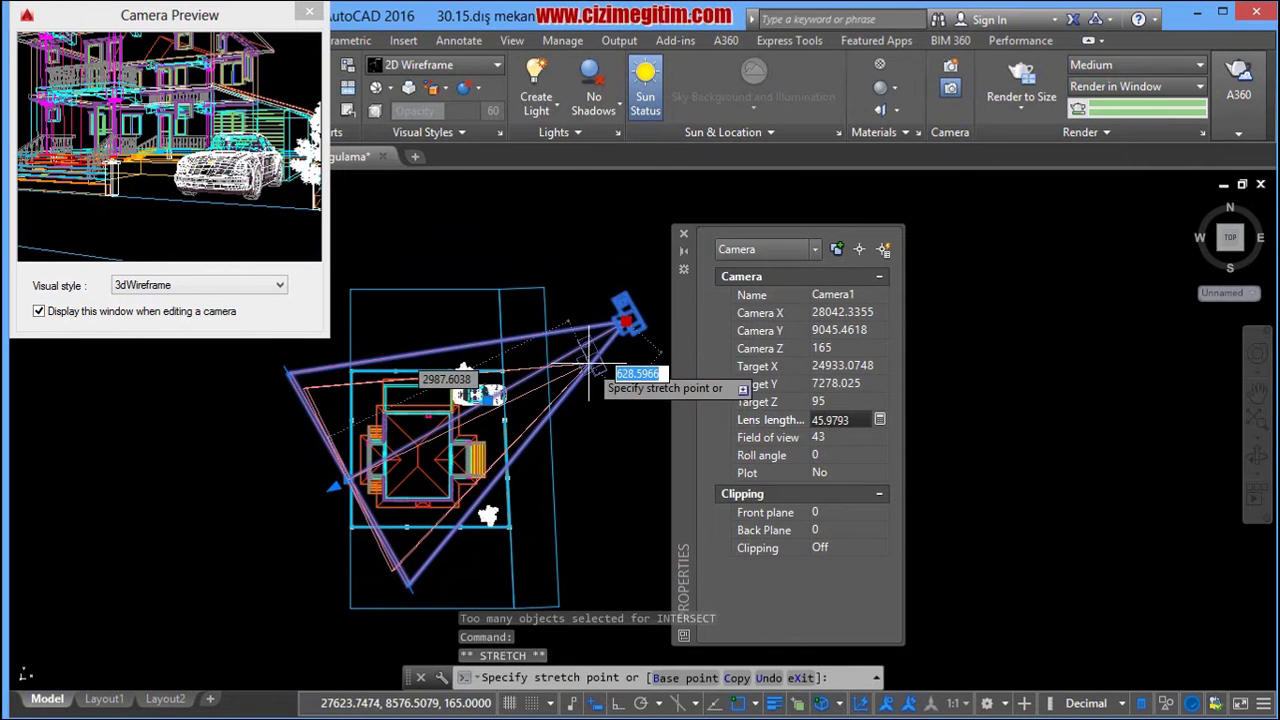
pyautogui.click(590, 368)
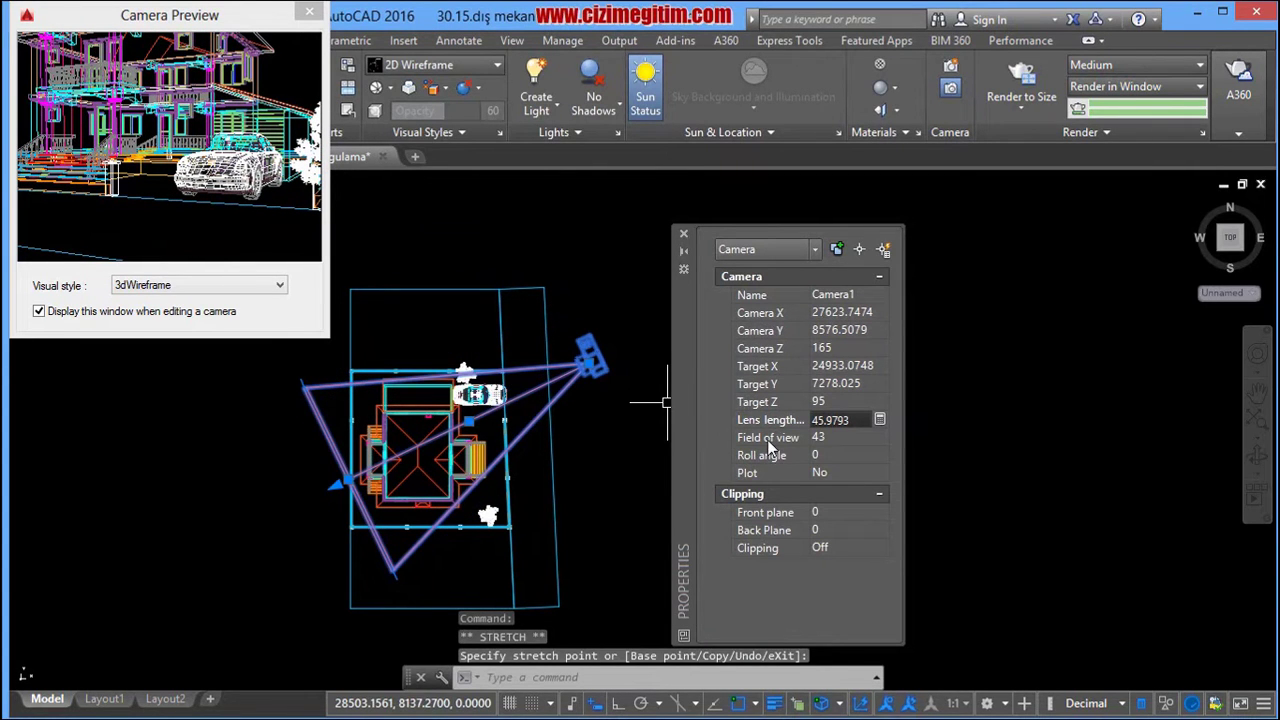
# - Set Camera1's Camera Z to 180 in Properties and deselect it
pyautogui.click(840, 348)
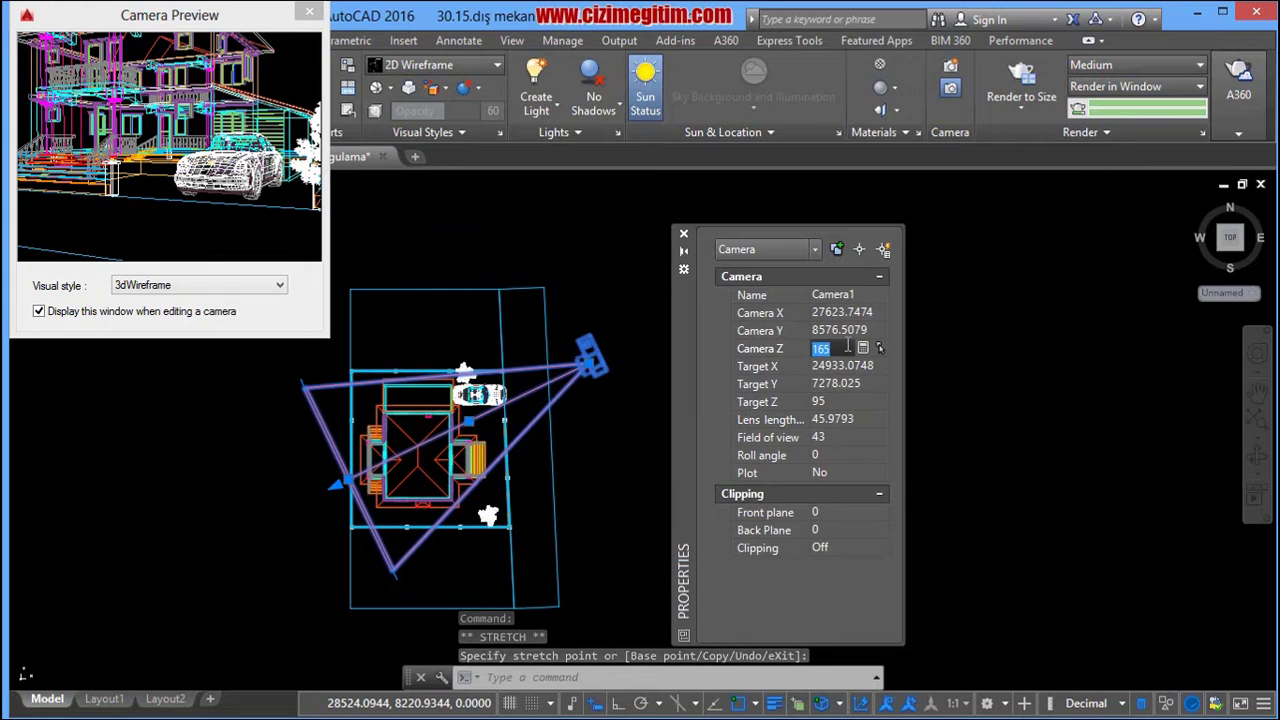
pyautogui.write('17')
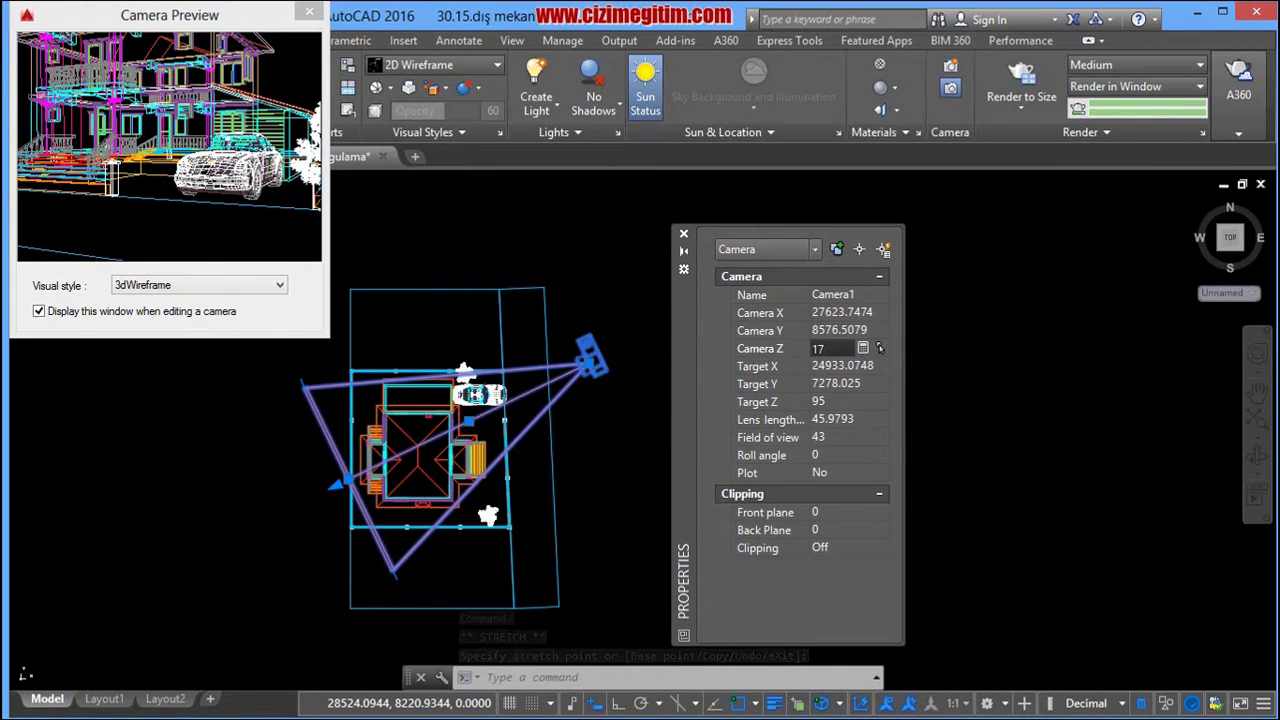
pyautogui.write('0')
pyautogui.press('Tab')
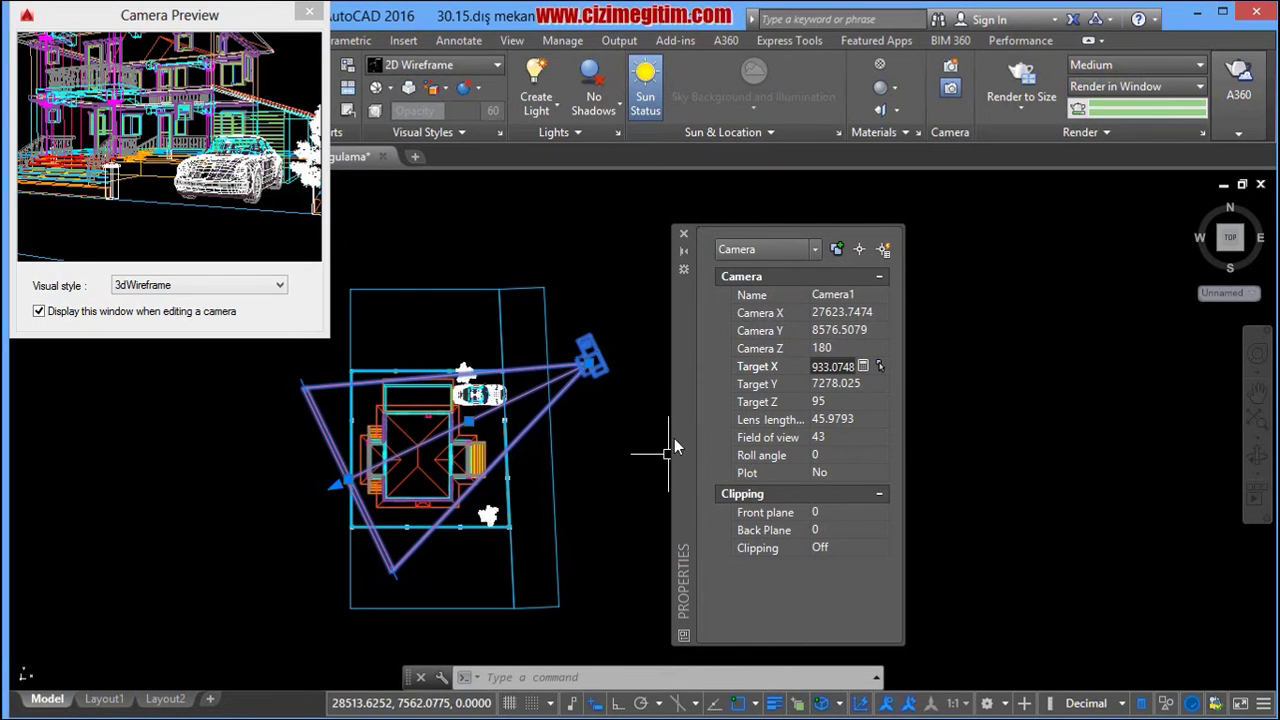
pyautogui.click(630, 430)
pyautogui.press('Escape')
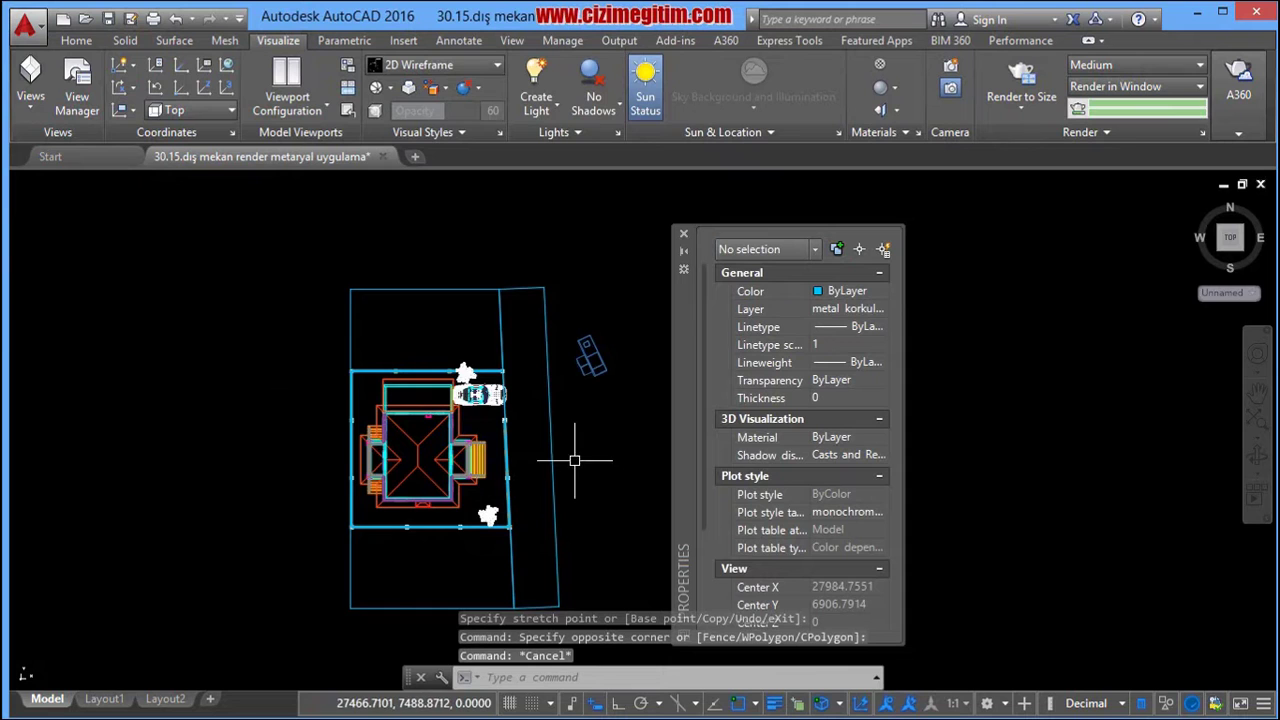
# - Zoom in on the plan and select Camera1 to show its settings
pyautogui.moveTo(575, 461)
pyautogui.mouseDown(button='middle')
pyautogui.moveTo(576, 438)
pyautogui.moveTo(661, 512)
pyautogui.mouseUp(button='middle')
pyautogui.scroll(2, 630, 388)
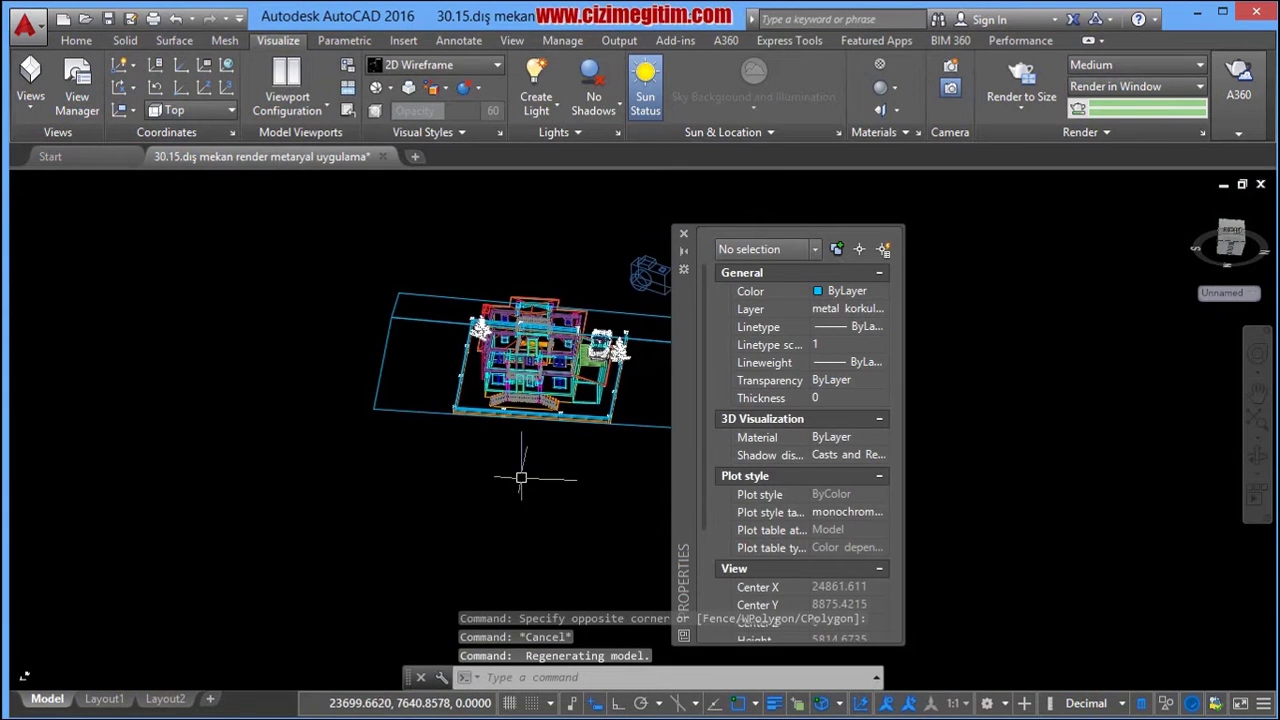
pyautogui.scroll(3, 523, 466)
pyautogui.scroll(2, 600, 240)
pyautogui.click(597, 238)
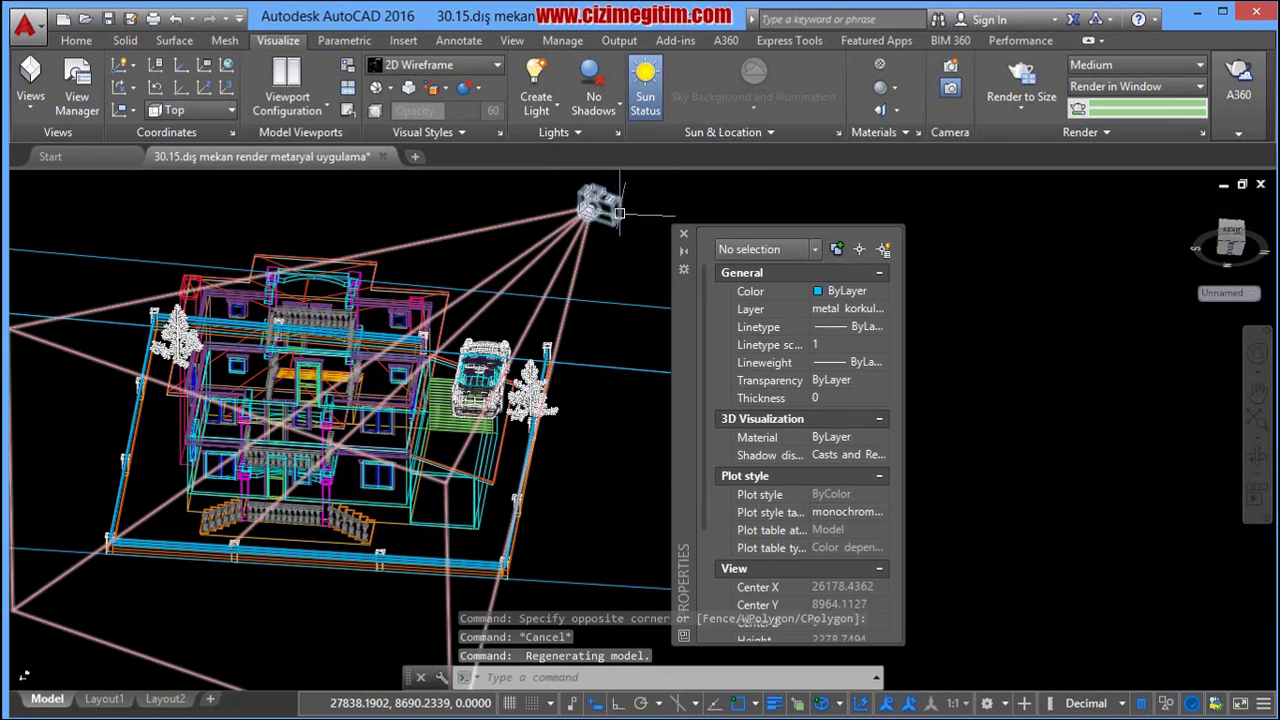
pyautogui.moveTo(450, 621); pyautogui.dragTo(510, 650, button='middle')
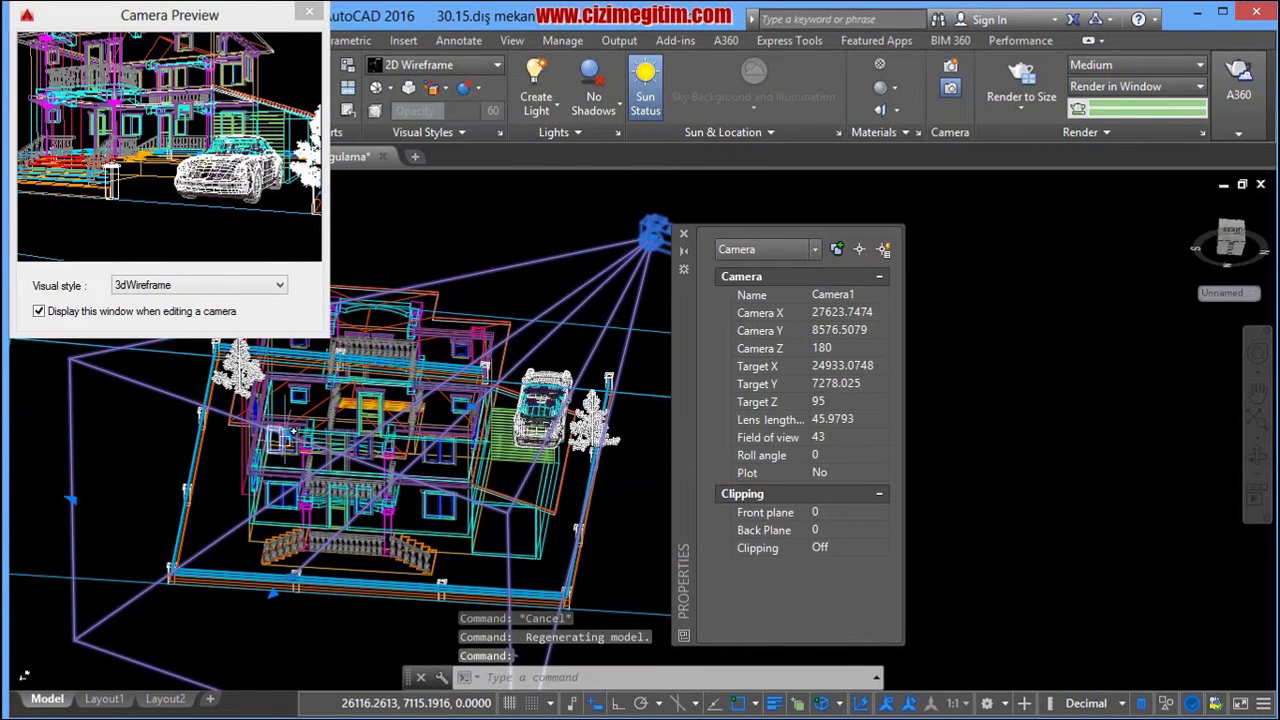
pyautogui.click(290, 438)
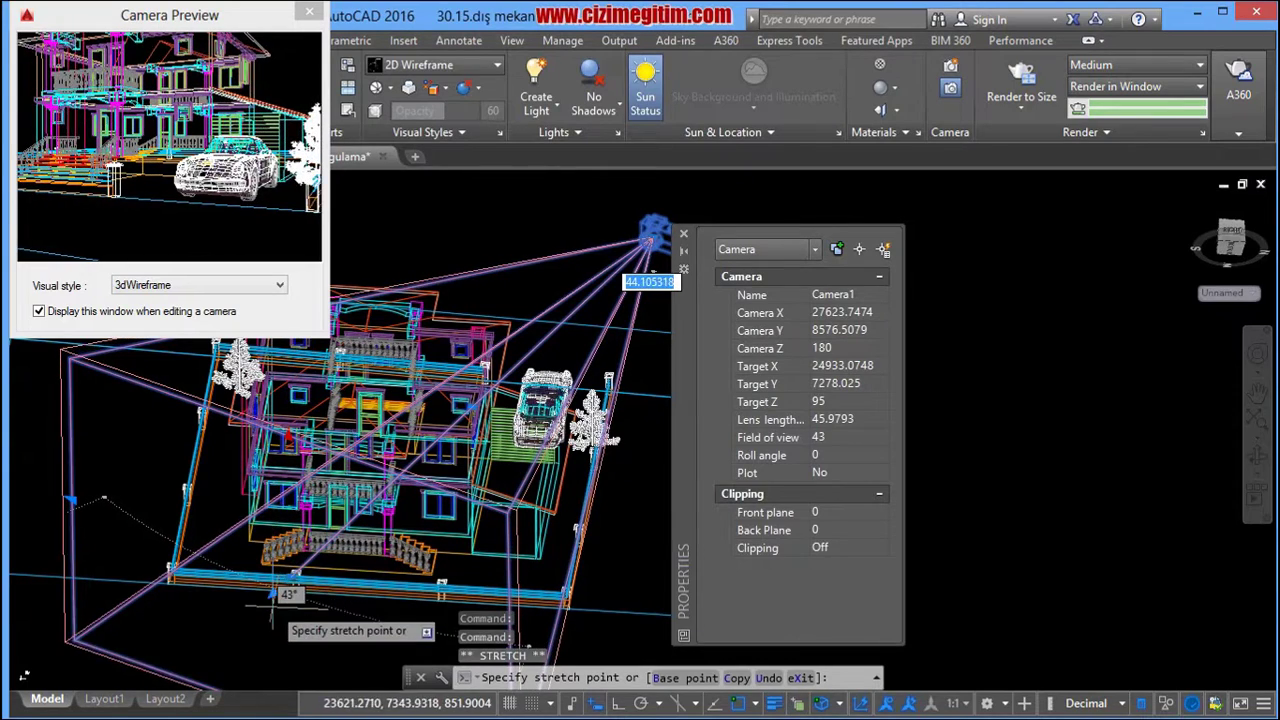
pyautogui.press('Escape')
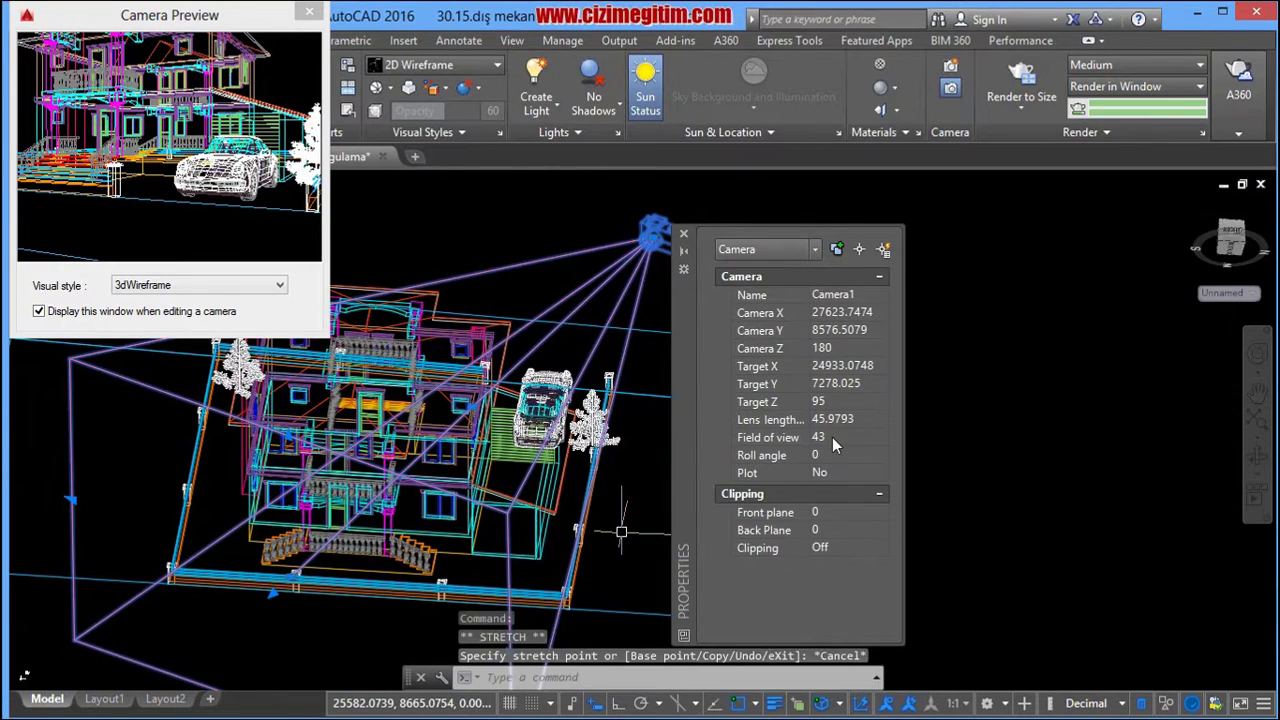
# - Set Camera1's lens length to 40, widening the field of view to 48
pyautogui.click(833, 440)
pyautogui.click(842, 419)
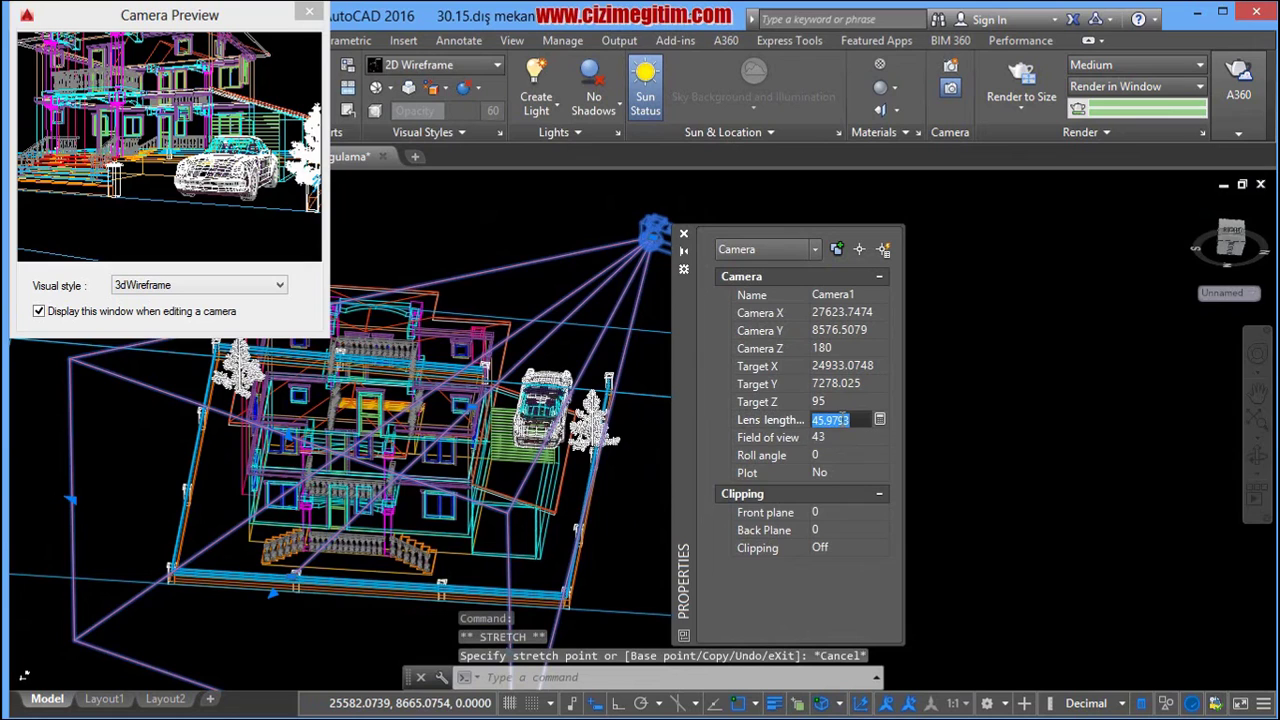
pyautogui.write('50')
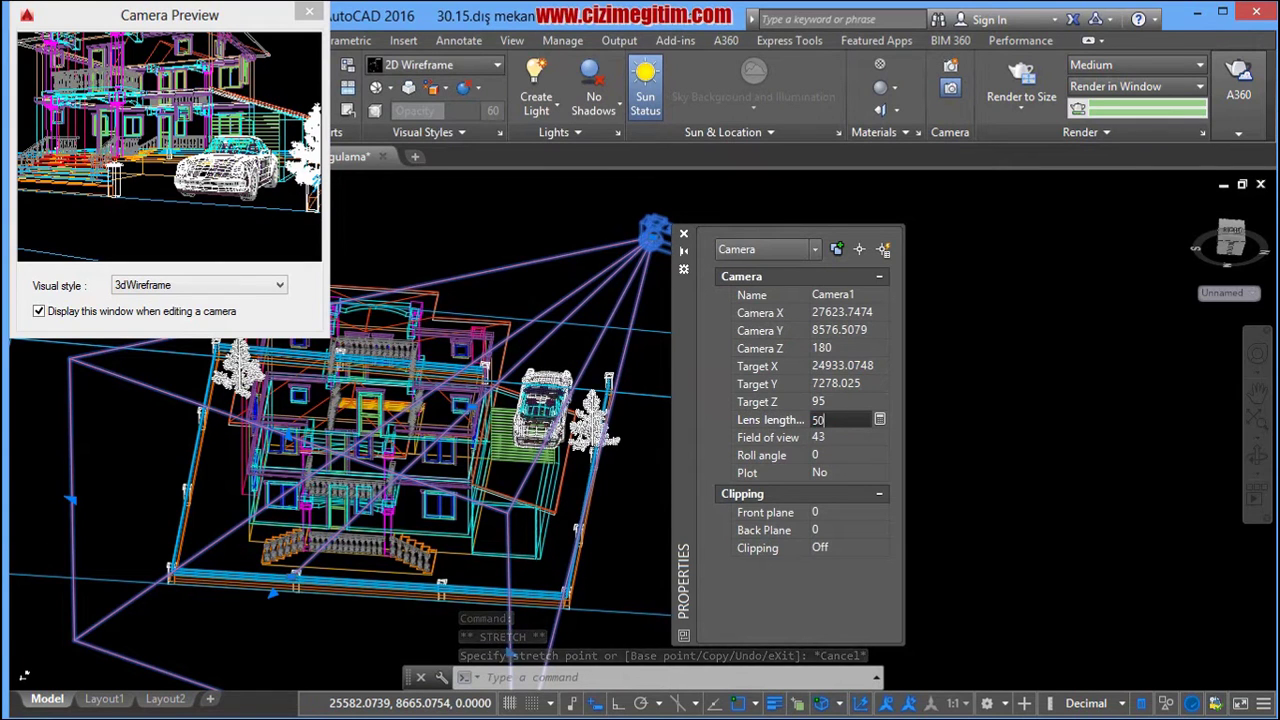
pyautogui.press('Return')
pyautogui.click(841, 419)
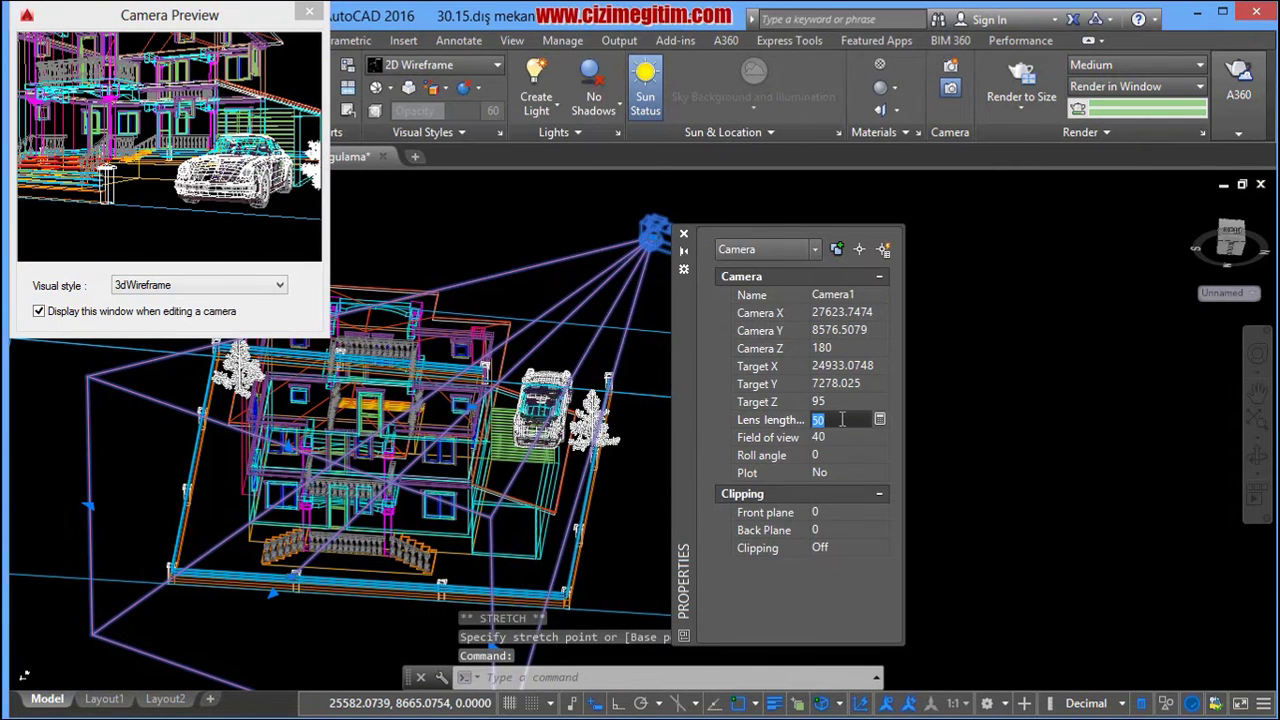
pyautogui.write('40')
pyautogui.press('Return')
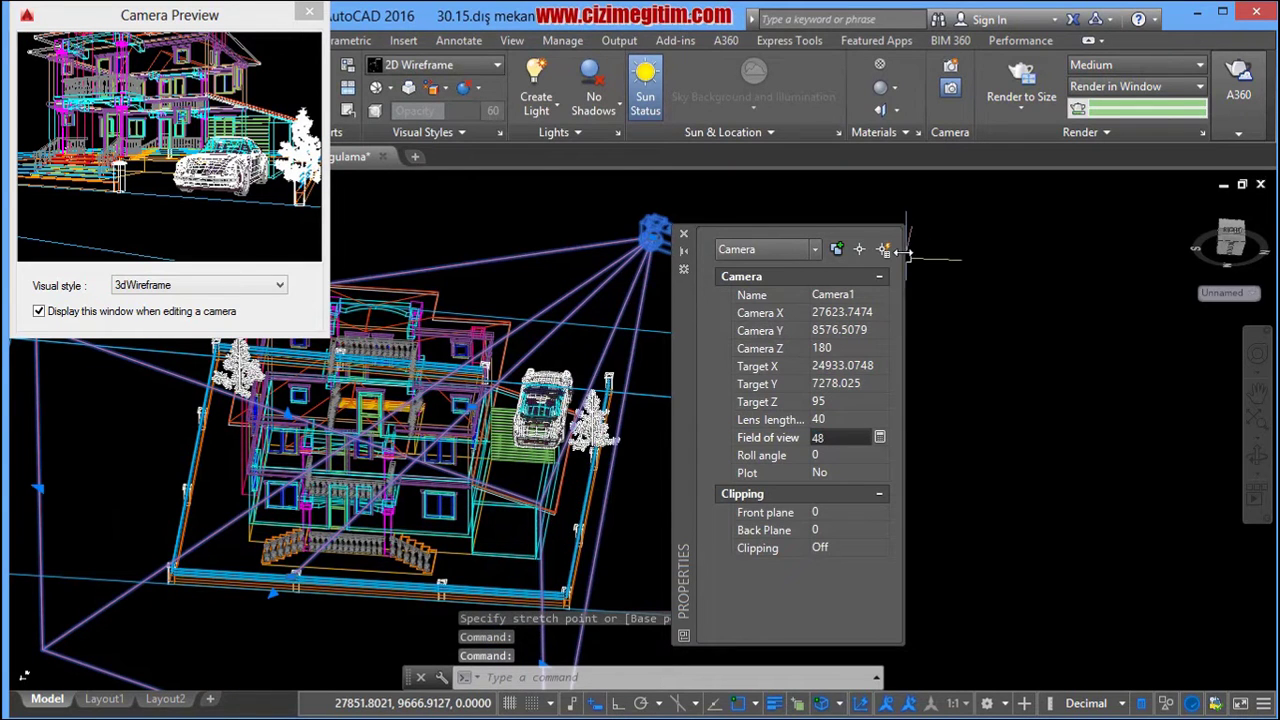
# - Close Properties, view the camera preview in Realistic style, then close the preview
pyautogui.click(684, 236)
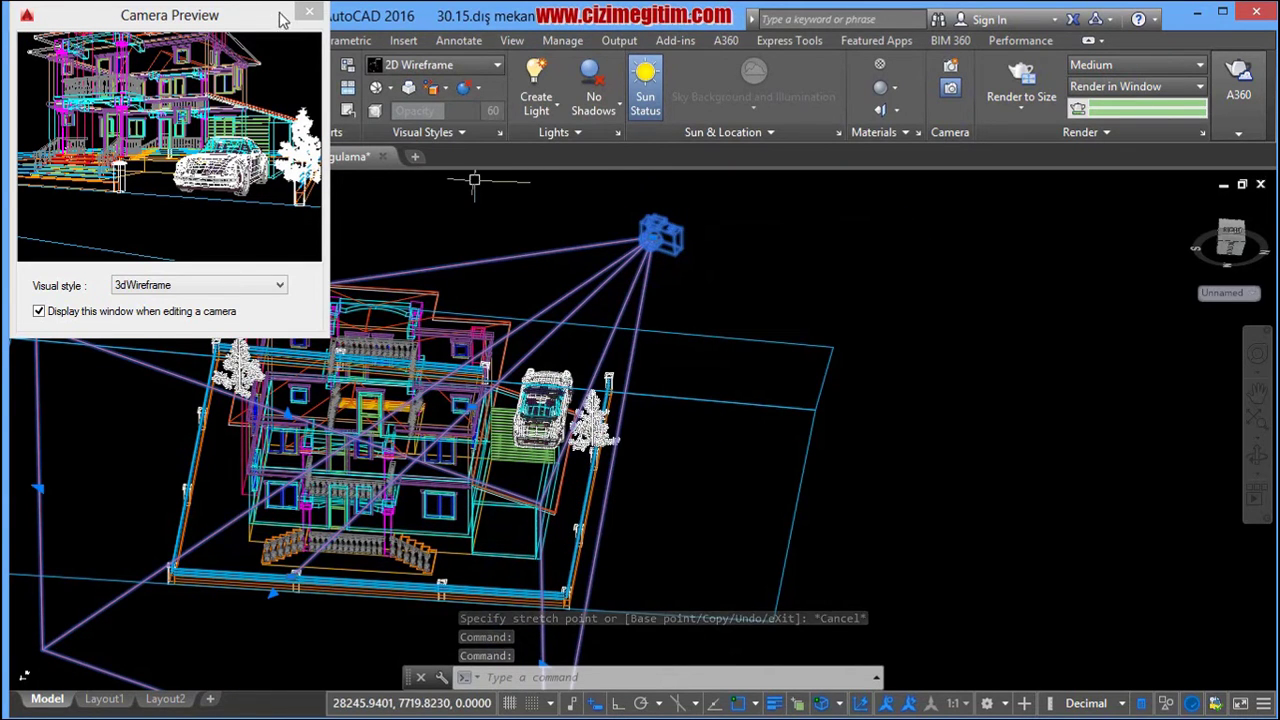
pyautogui.click(215, 285)
pyautogui.click(160, 337)
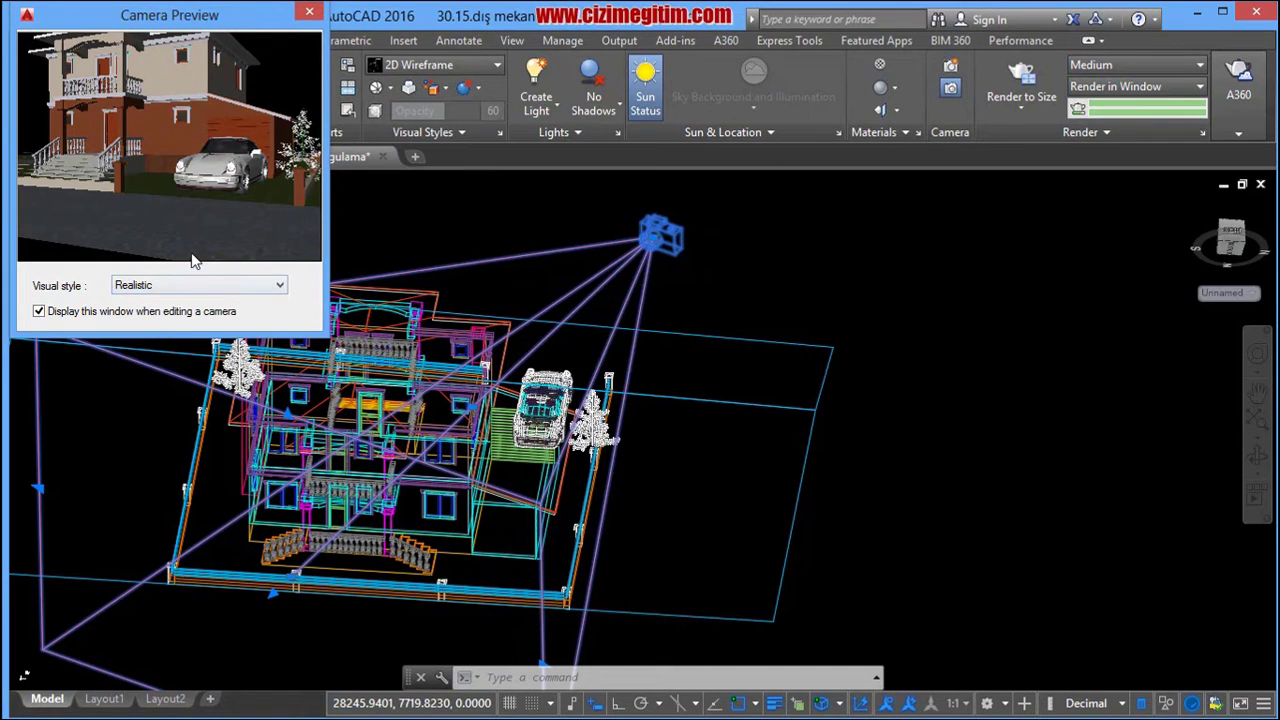
pyautogui.click(307, 12)
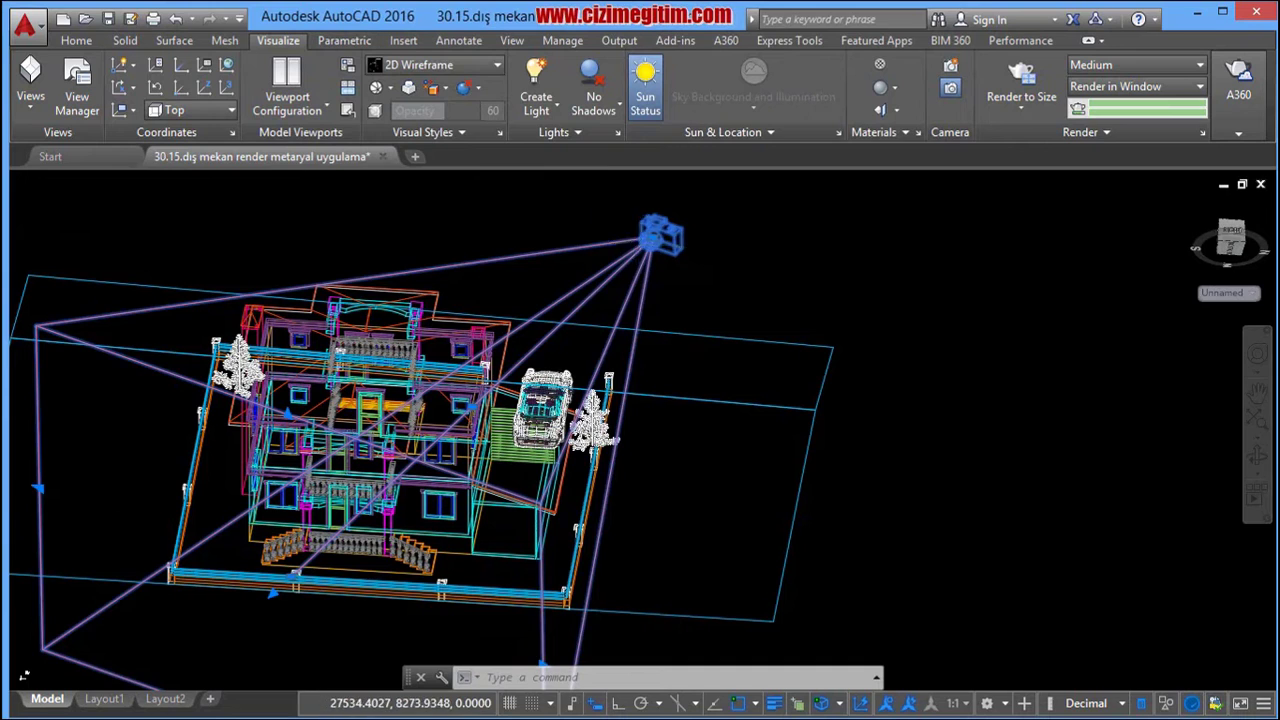
pyautogui.press('Escape')
# - Return to the Top plan view and select Camera1, closing its preview
pyautogui.click(49, 182)
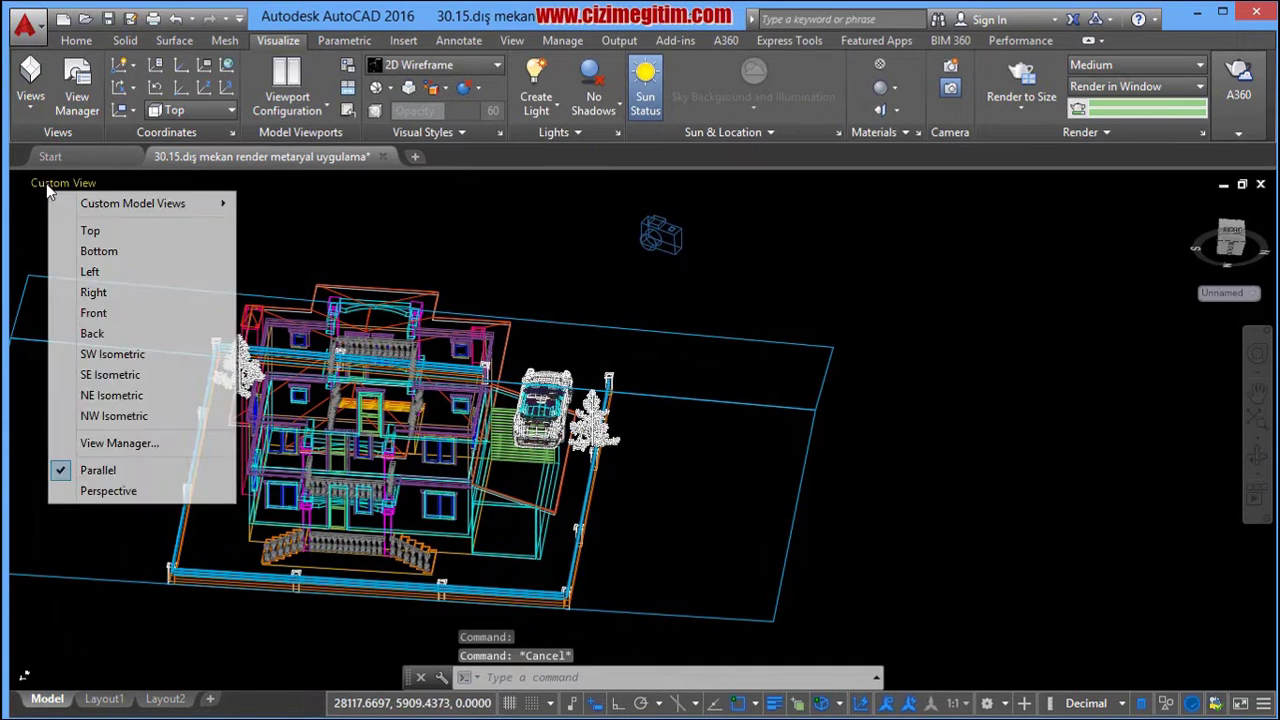
pyautogui.click(84, 229)
pyautogui.scroll(-3, 665, 410)
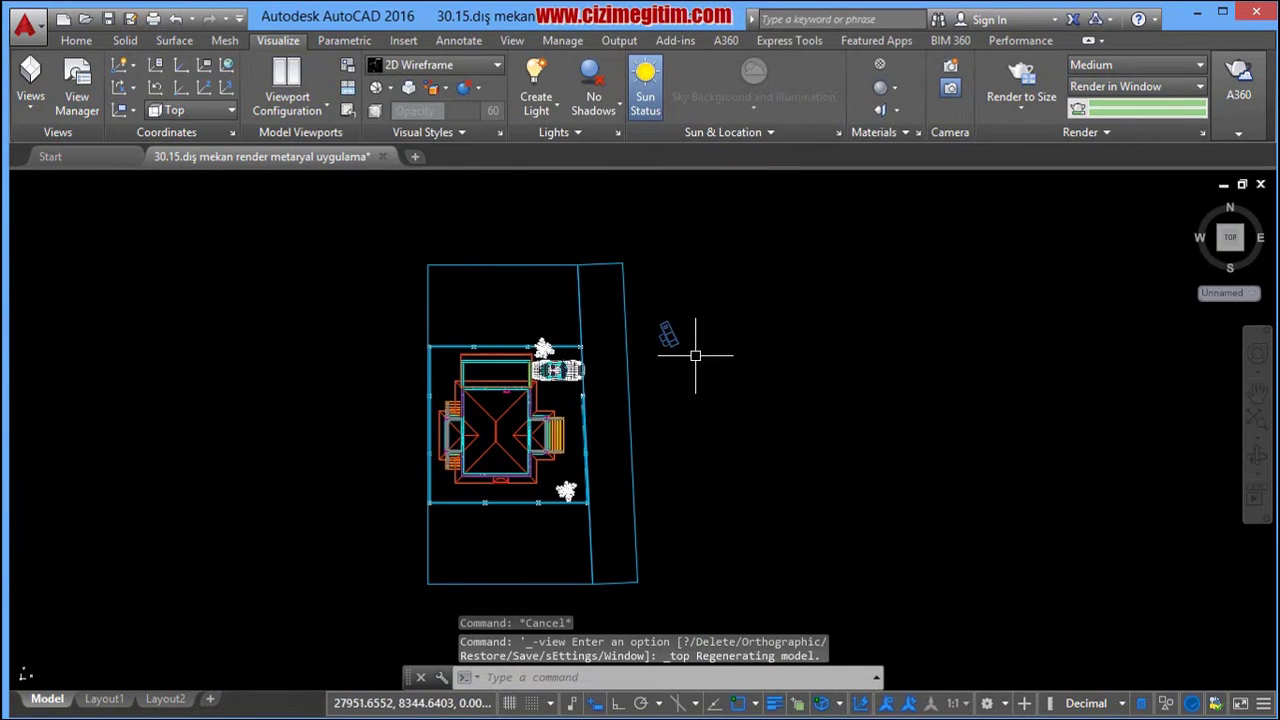
pyautogui.click(665, 340)
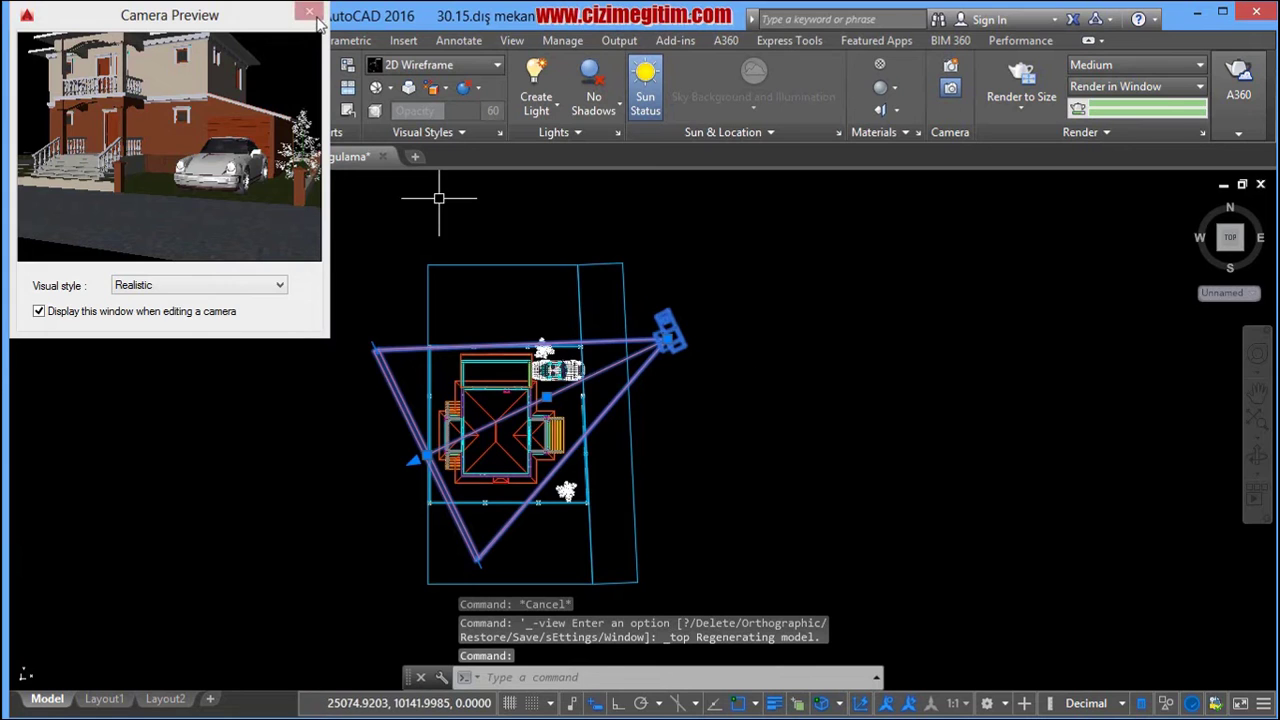
pyautogui.click(312, 14)
# - Copy the camera to a spot below the lot and select the copy
pyautogui.rightClick(741, 303)
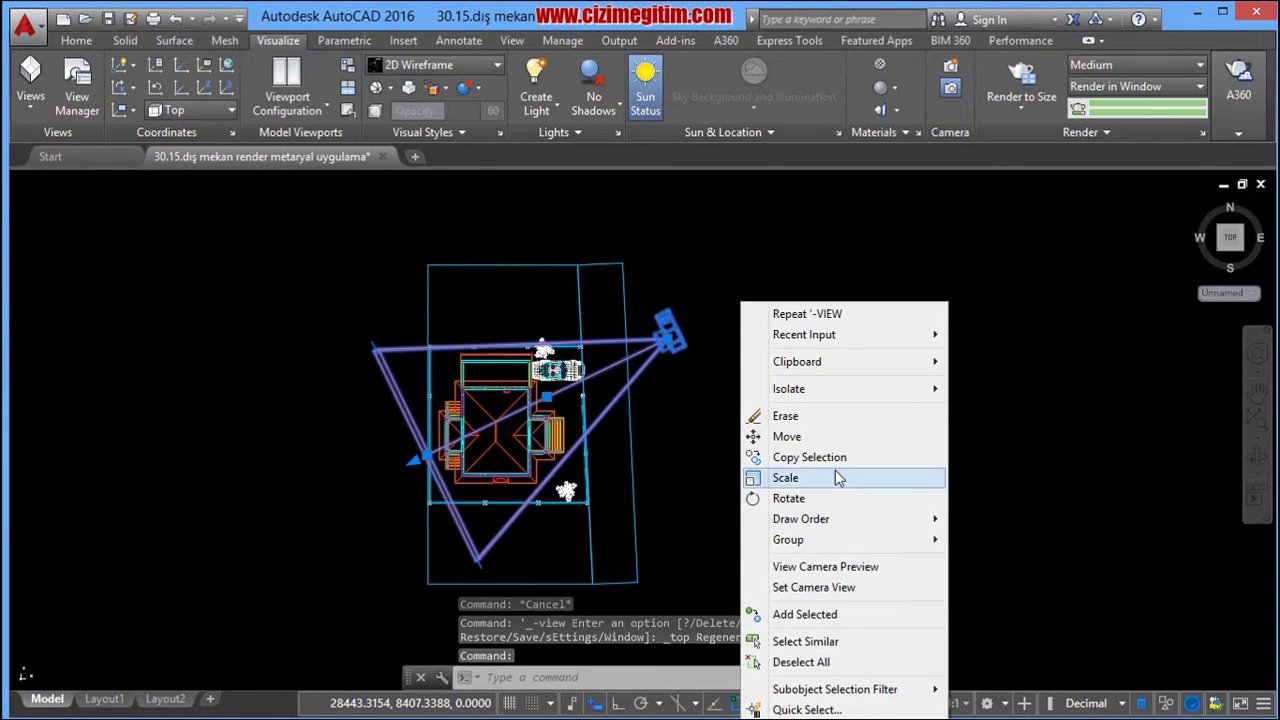
pyautogui.click(835, 457)
pyautogui.click(668, 338)
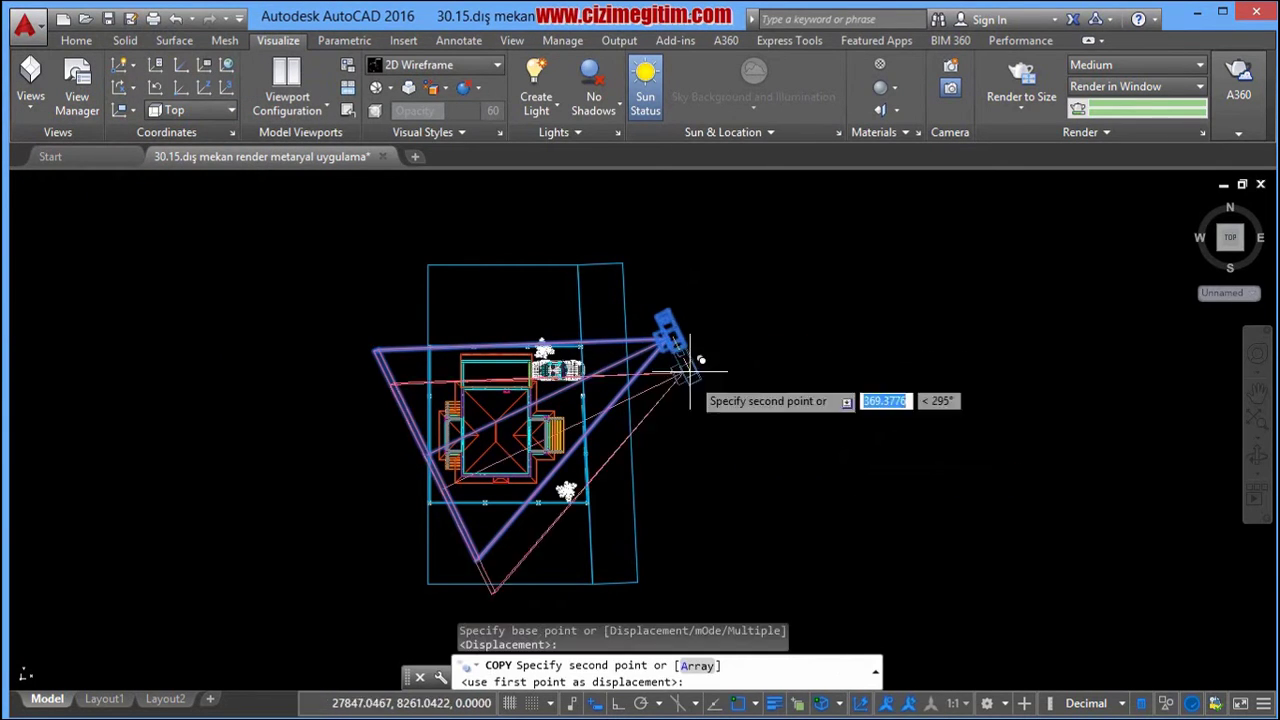
pyautogui.click(662, 538)
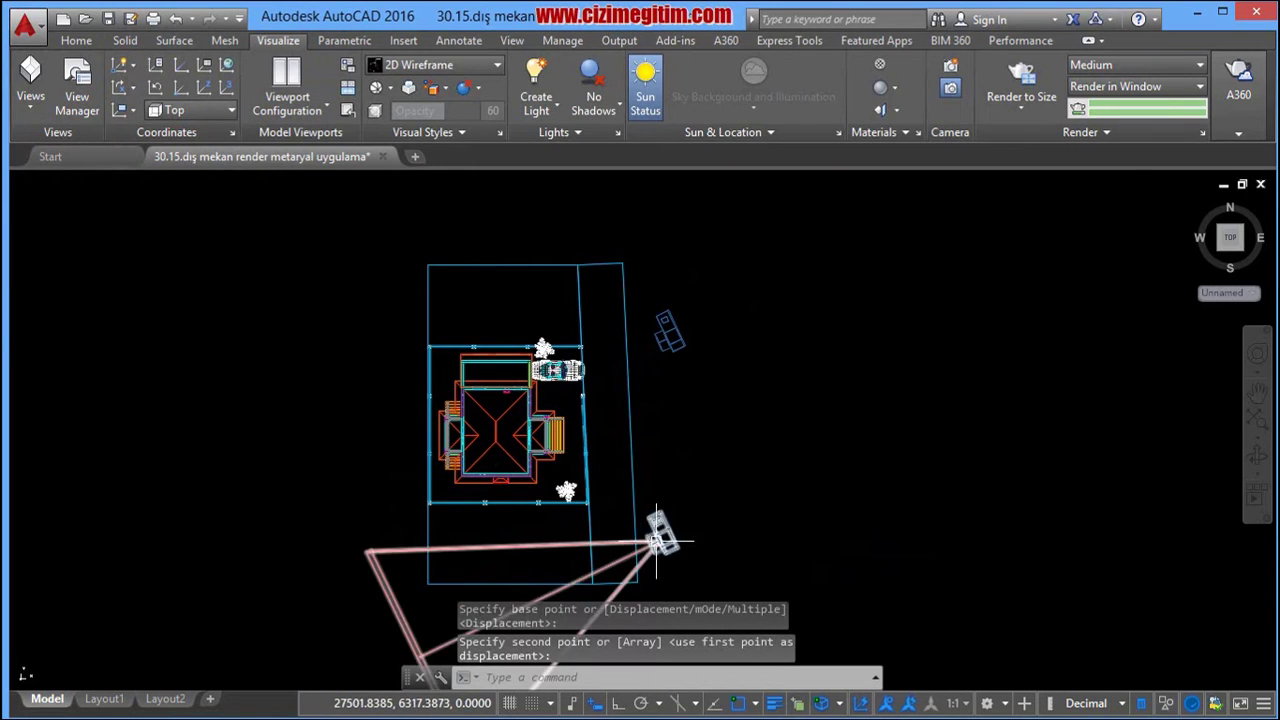
pyautogui.click(657, 540)
# - Try moving the camera below the house, then undo and cancel the adjustment
pyautogui.scroll(-2, 358, 482)
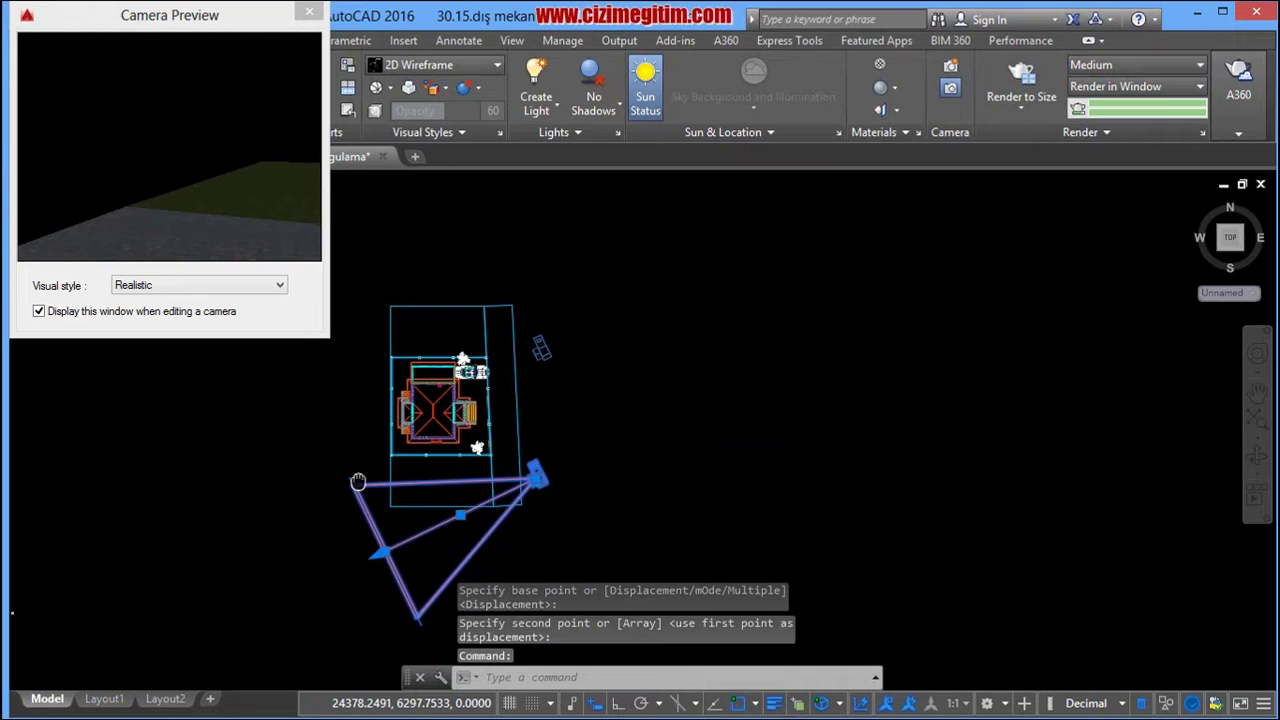
pyautogui.click(377, 554)
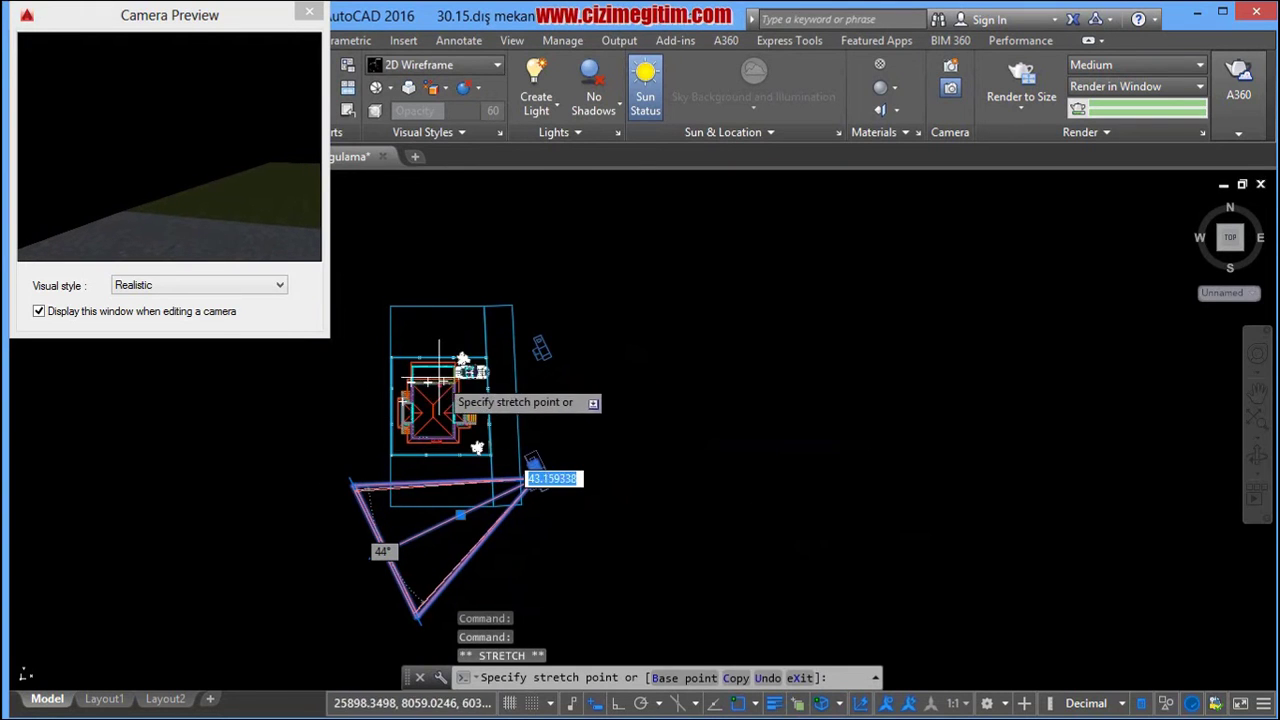
pyautogui.click(530, 476)
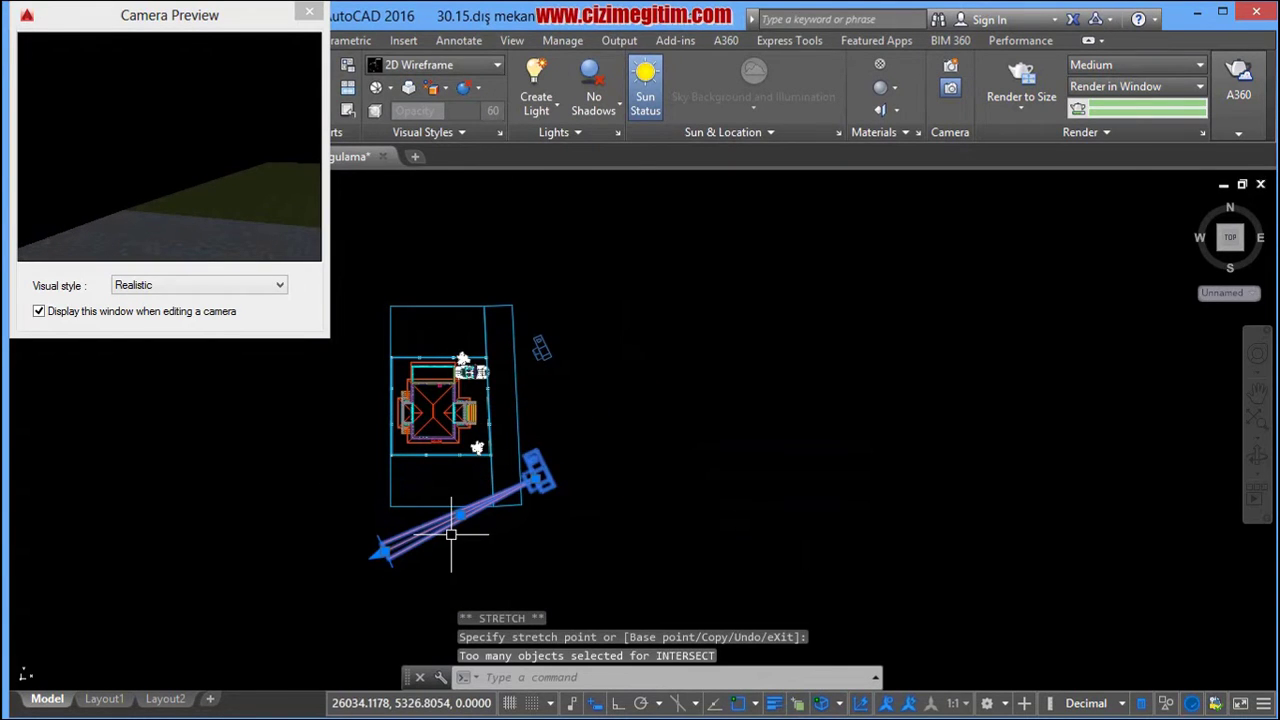
pyautogui.hotkey('ctrl', 'z')
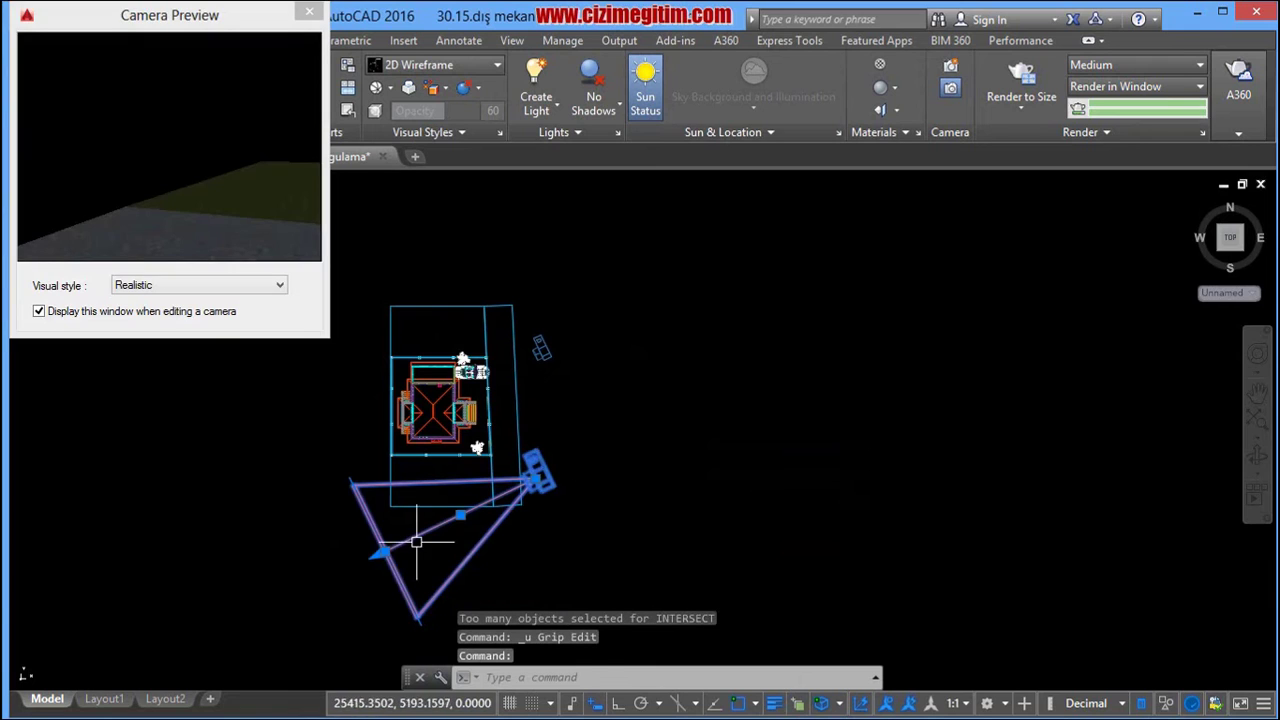
pyautogui.click(377, 554)
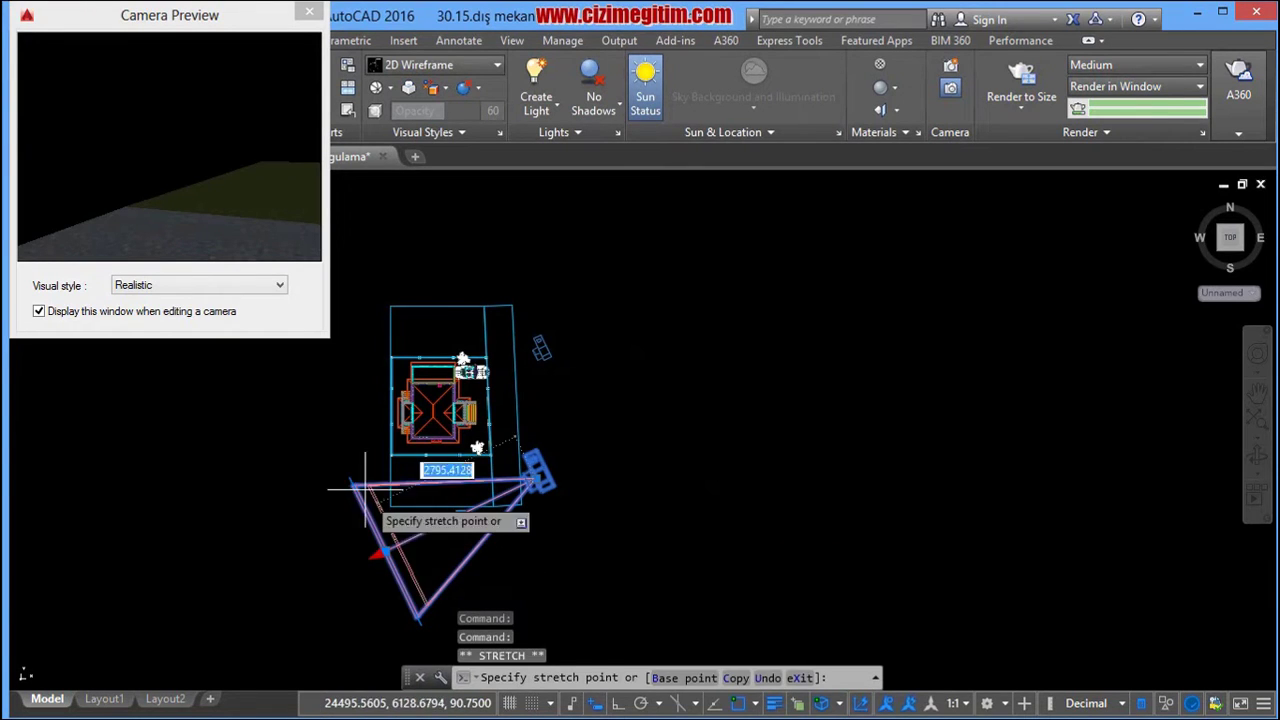
pyautogui.press('Escape')
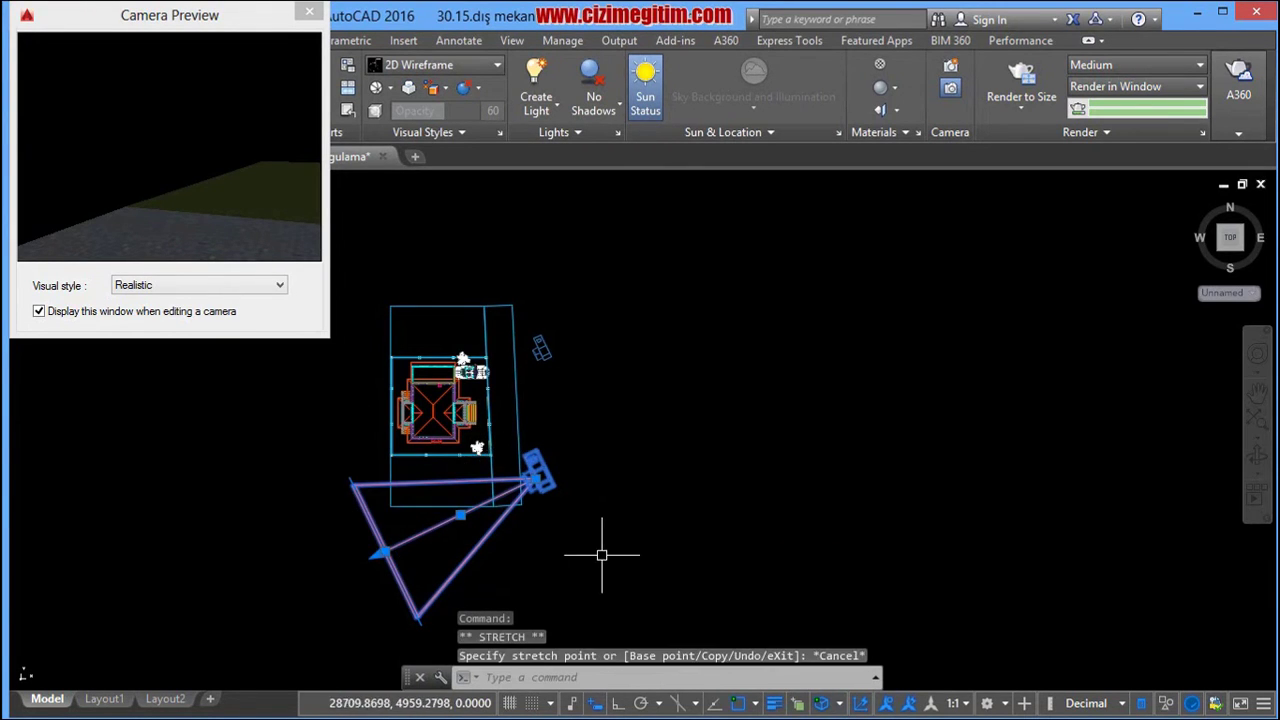
pyautogui.press('Escape')
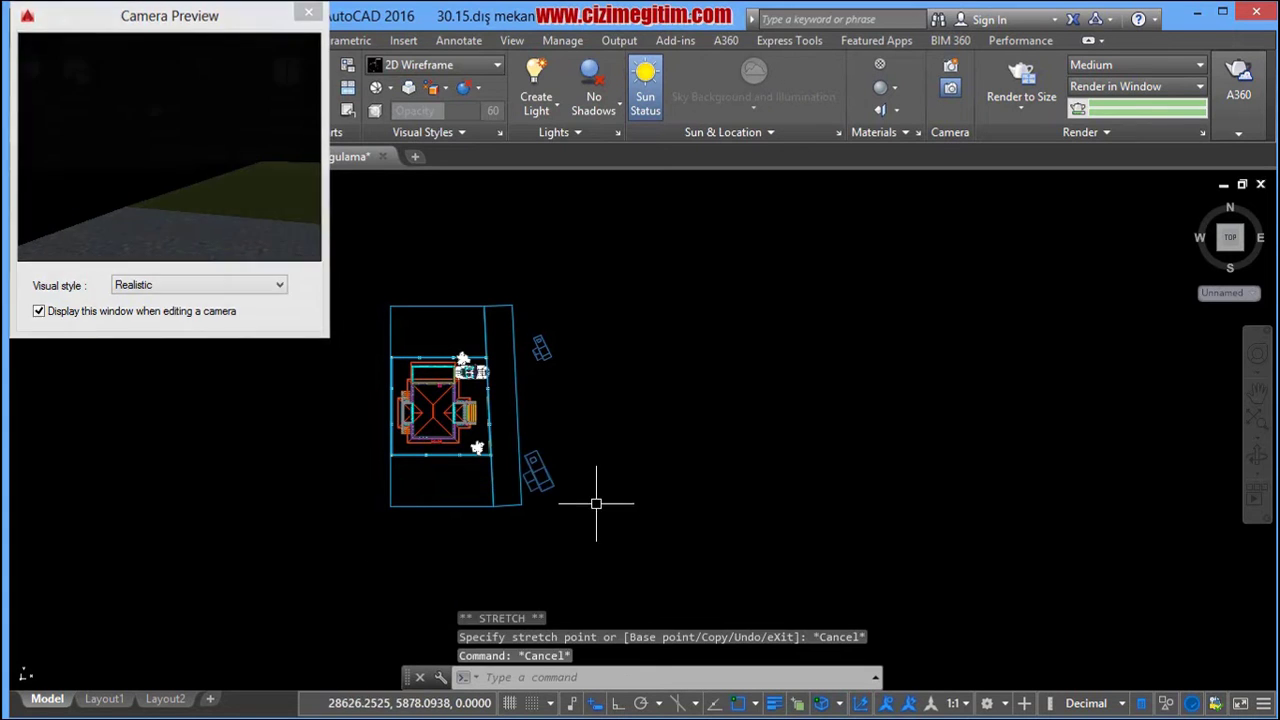
# - Rotate the camera about its position so it aims at the house facade and car
pyautogui.click(543, 476)
pyautogui.rightClick(605, 541)
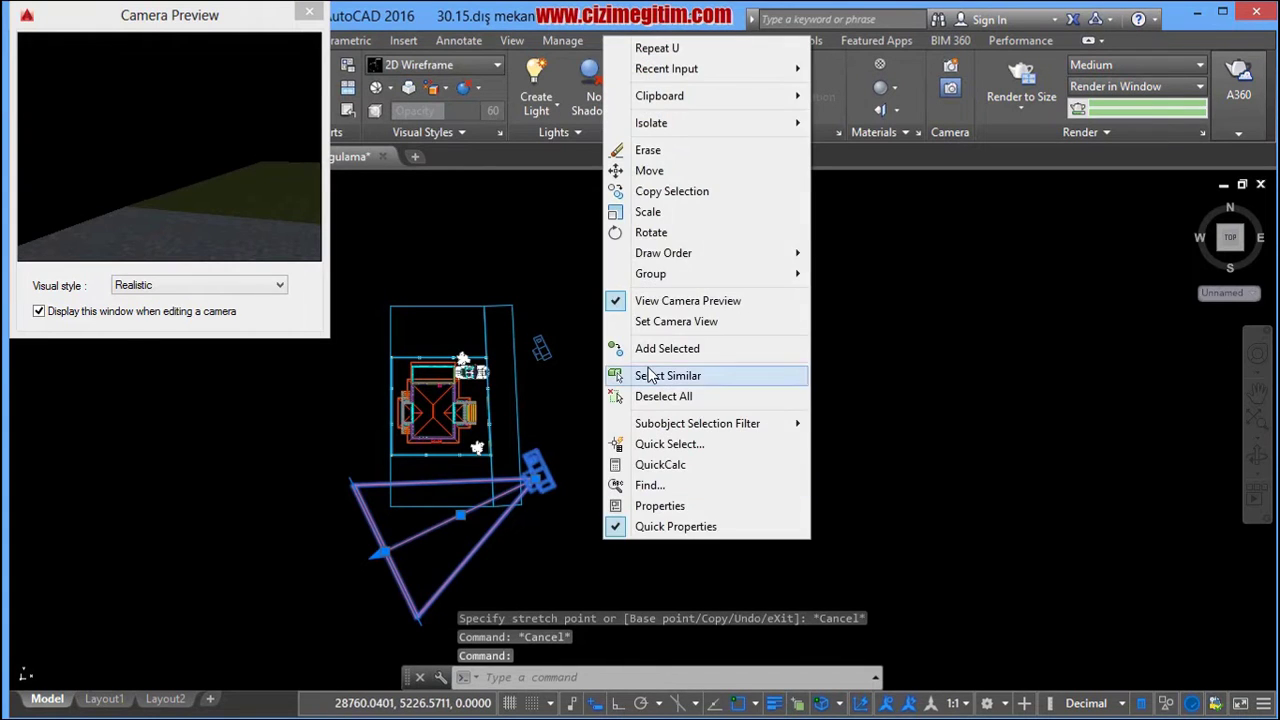
pyautogui.click(640, 232)
pyautogui.click(543, 483)
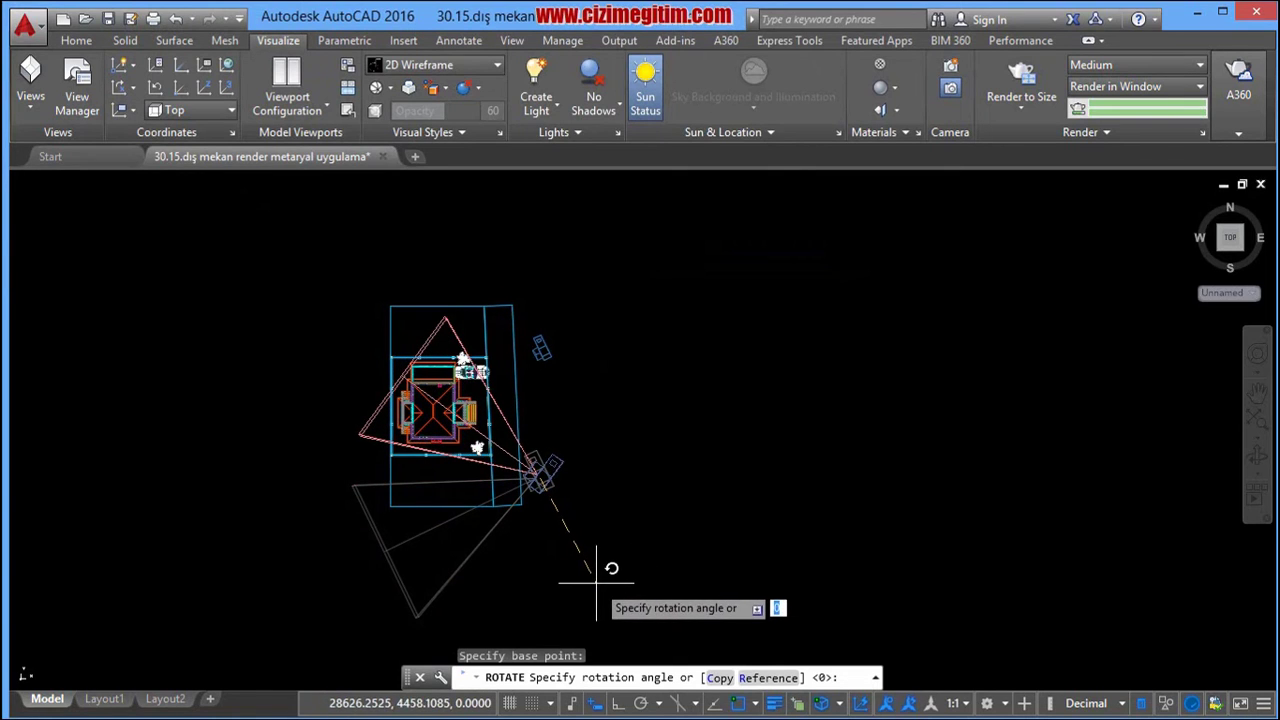
pyautogui.click(597, 570)
pyautogui.click(548, 475)
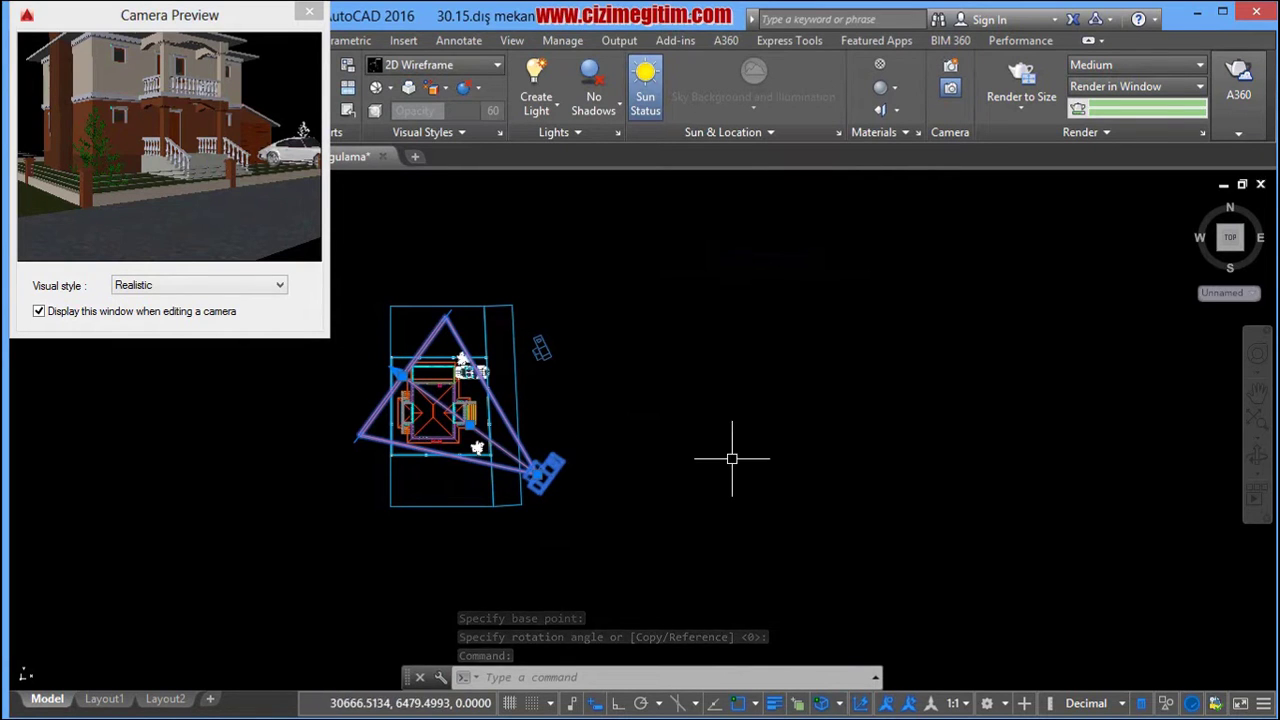
pyautogui.press('Escape')
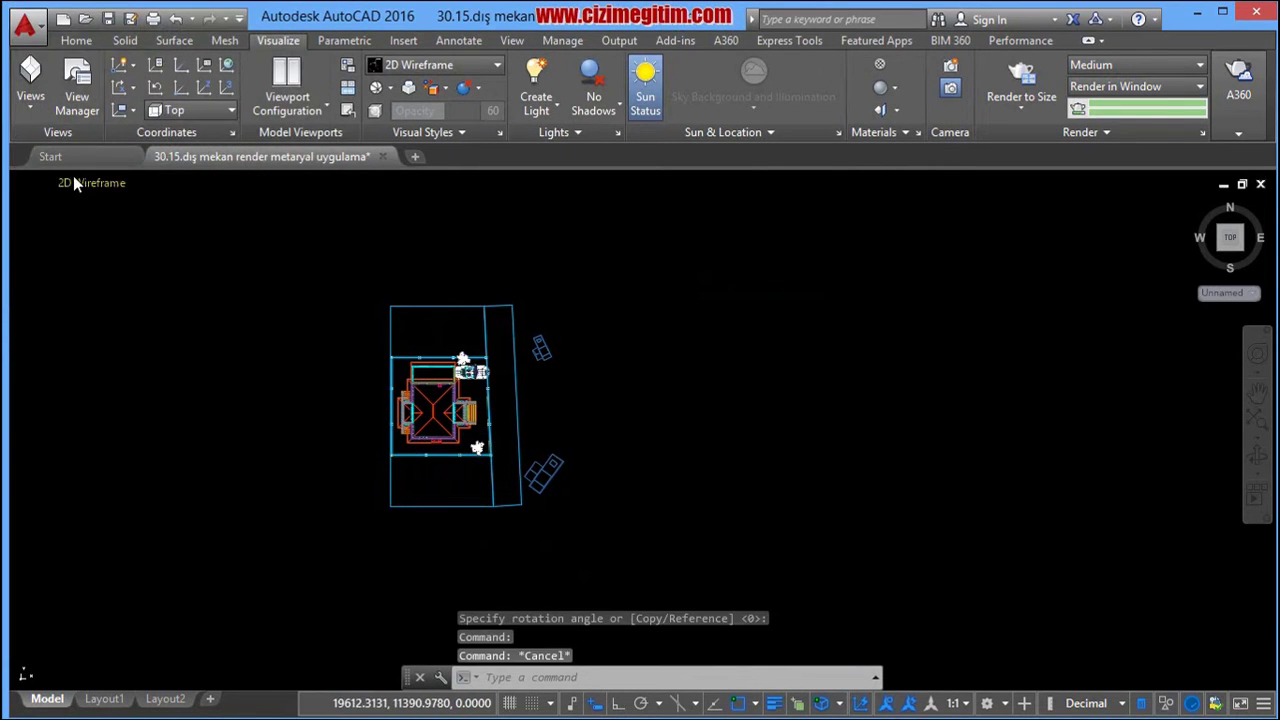
# - Switch to the Front elevation, zoom out, and select Camera1 to show its view cone
pyautogui.click(40, 183)
pyautogui.click(75, 309)
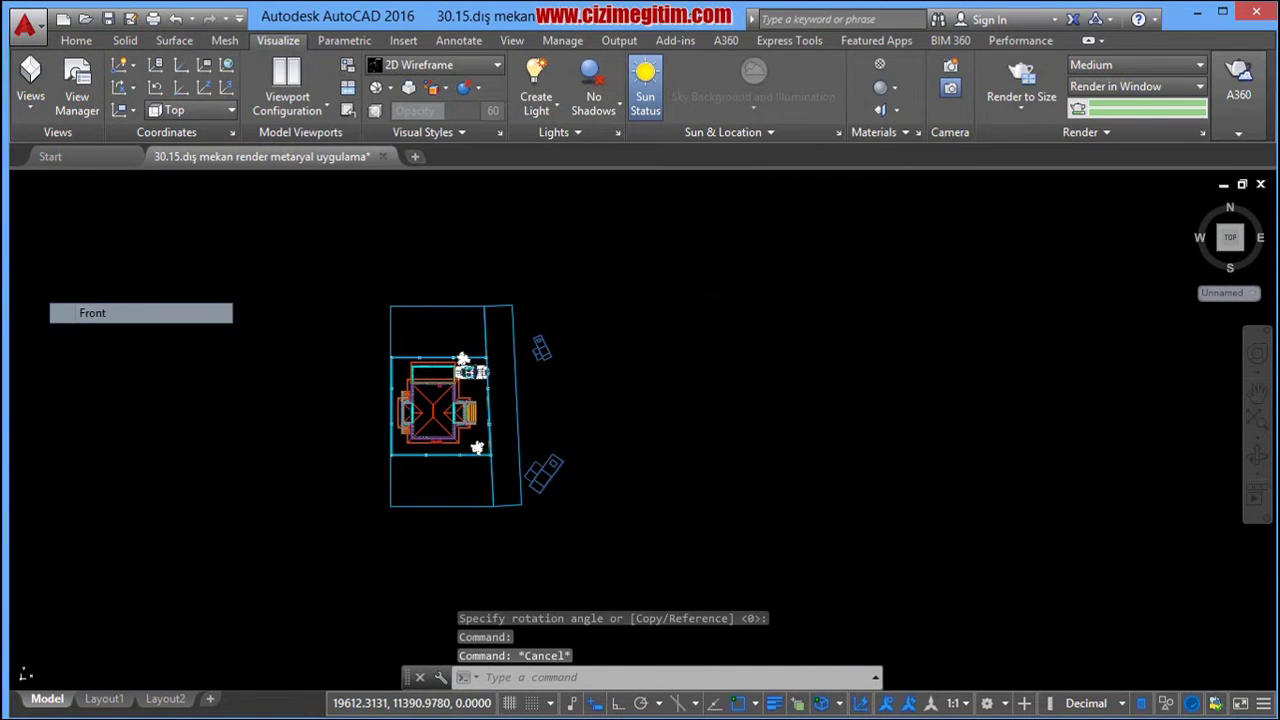
pyautogui.scroll(-2, 409, 400)
pyautogui.scroll(-2, 737, 480)
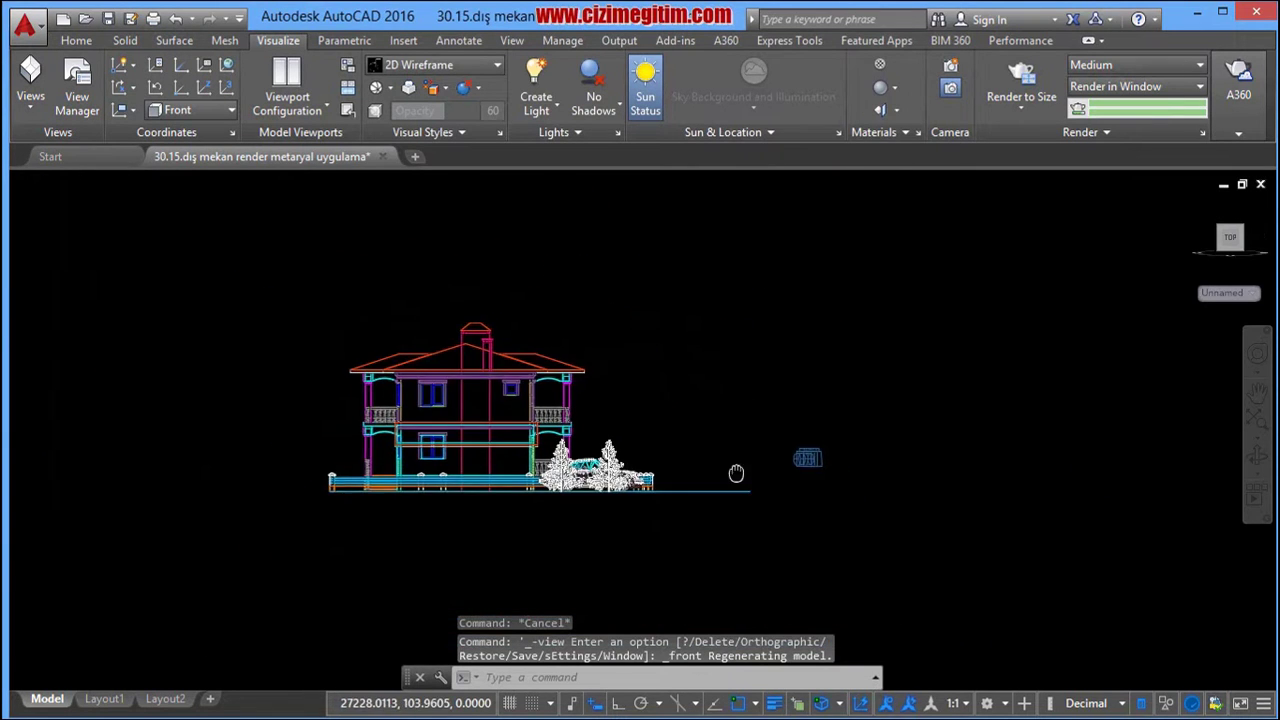
pyautogui.scroll(1, 822, 468)
pyautogui.click(818, 460)
pyautogui.scroll(-2, 680, 494)
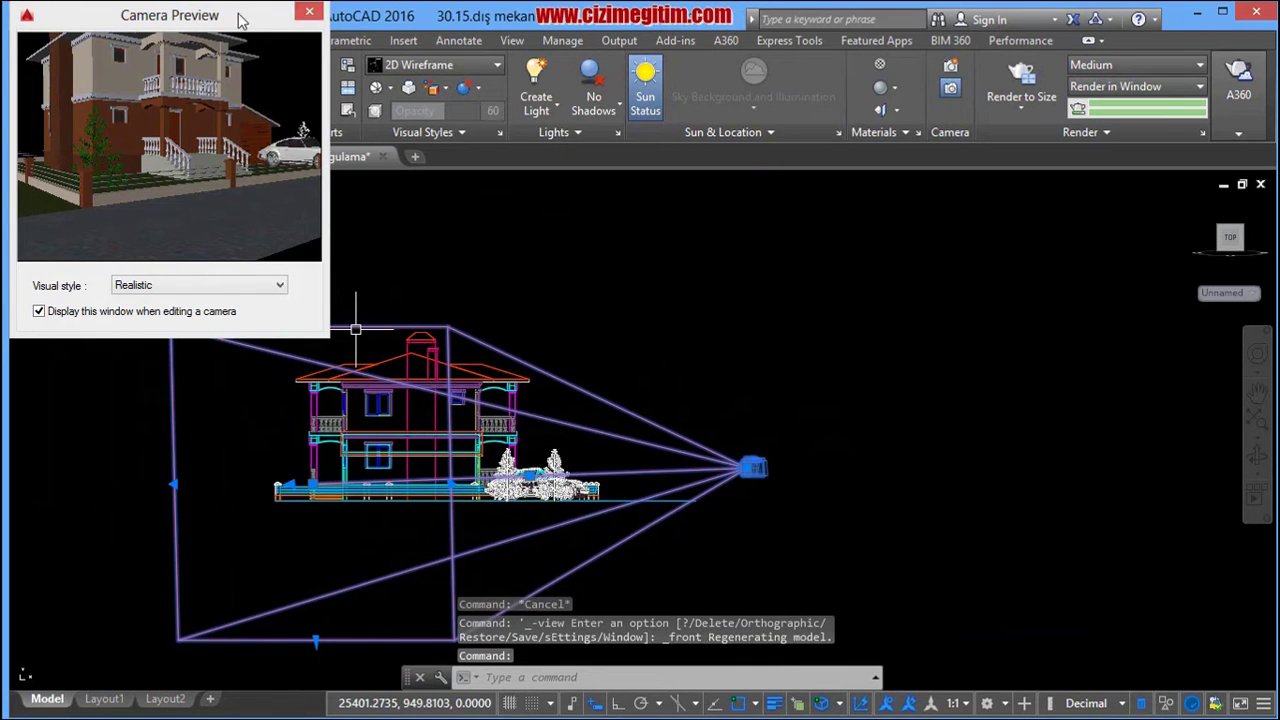
pyautogui.moveTo(240, 20); pyautogui.dragTo(1081, 128)
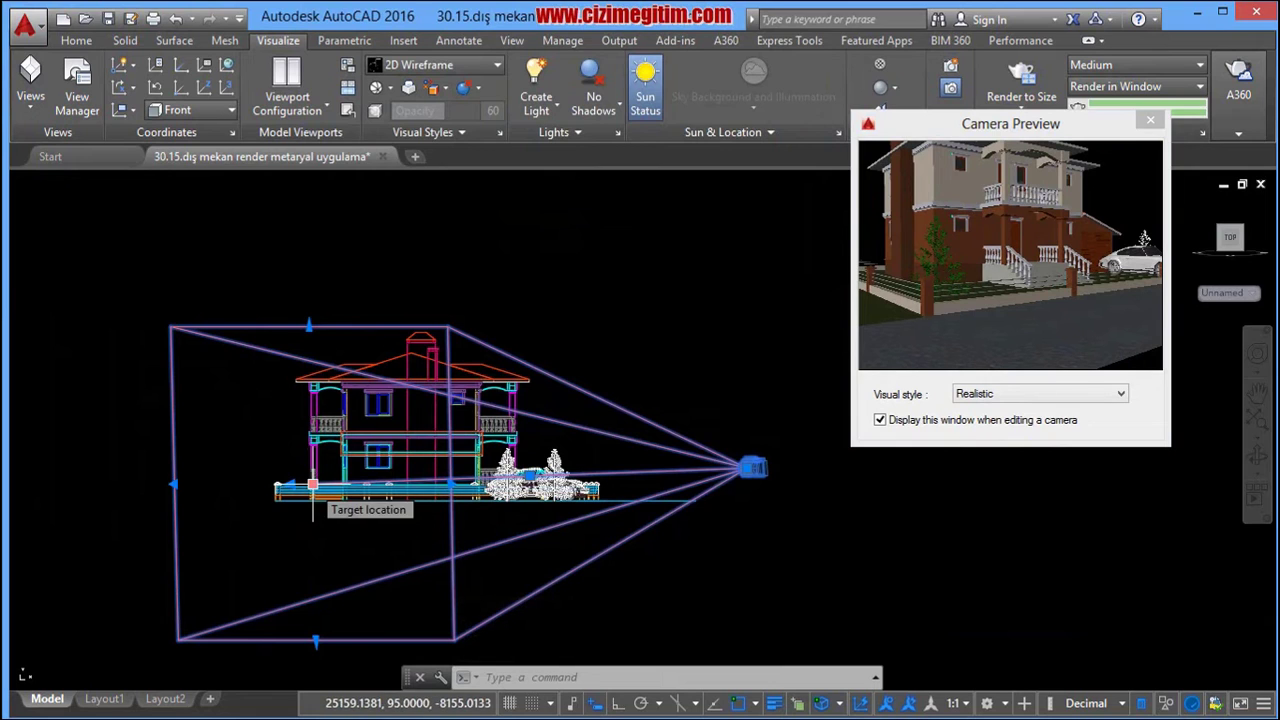
# - Grip-move Camera1's position point to a new spot in the Front view
pyautogui.click(312, 486)
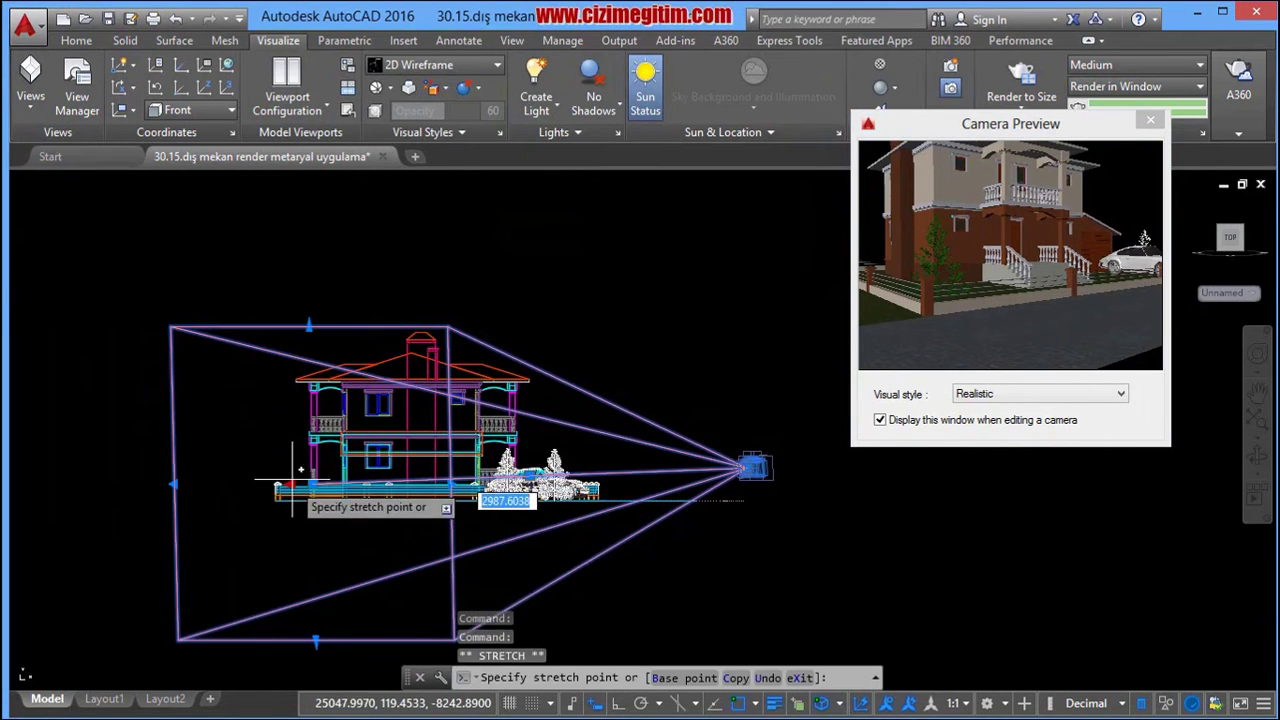
pyautogui.press('Escape')
pyautogui.click(312, 486)
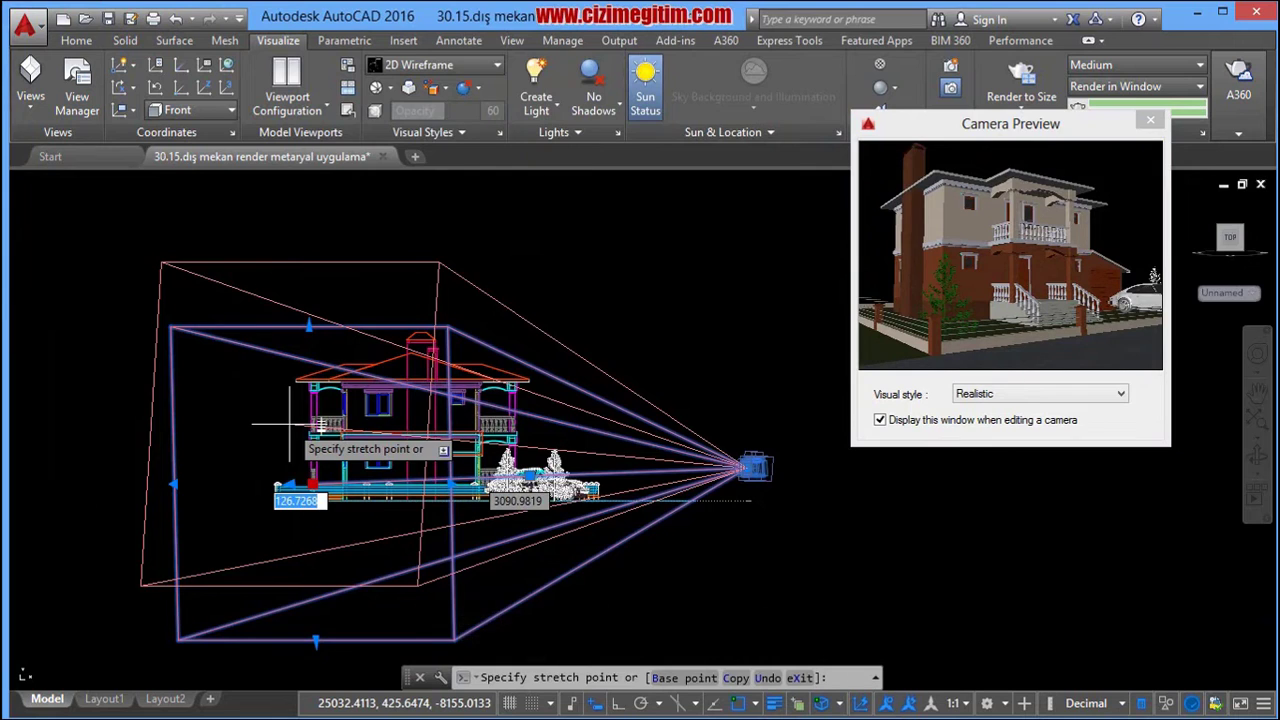
pyautogui.click(315, 425)
pyautogui.press('Escape')
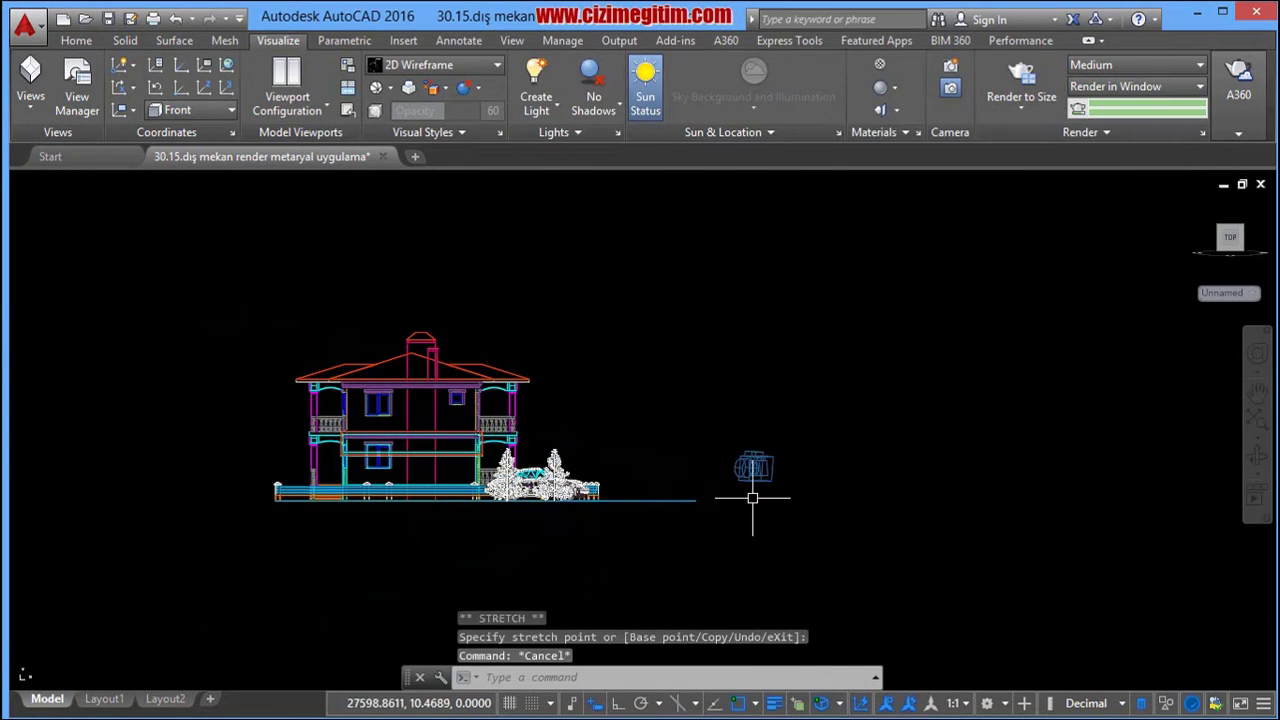
pyautogui.scroll(-2, 838, 477)
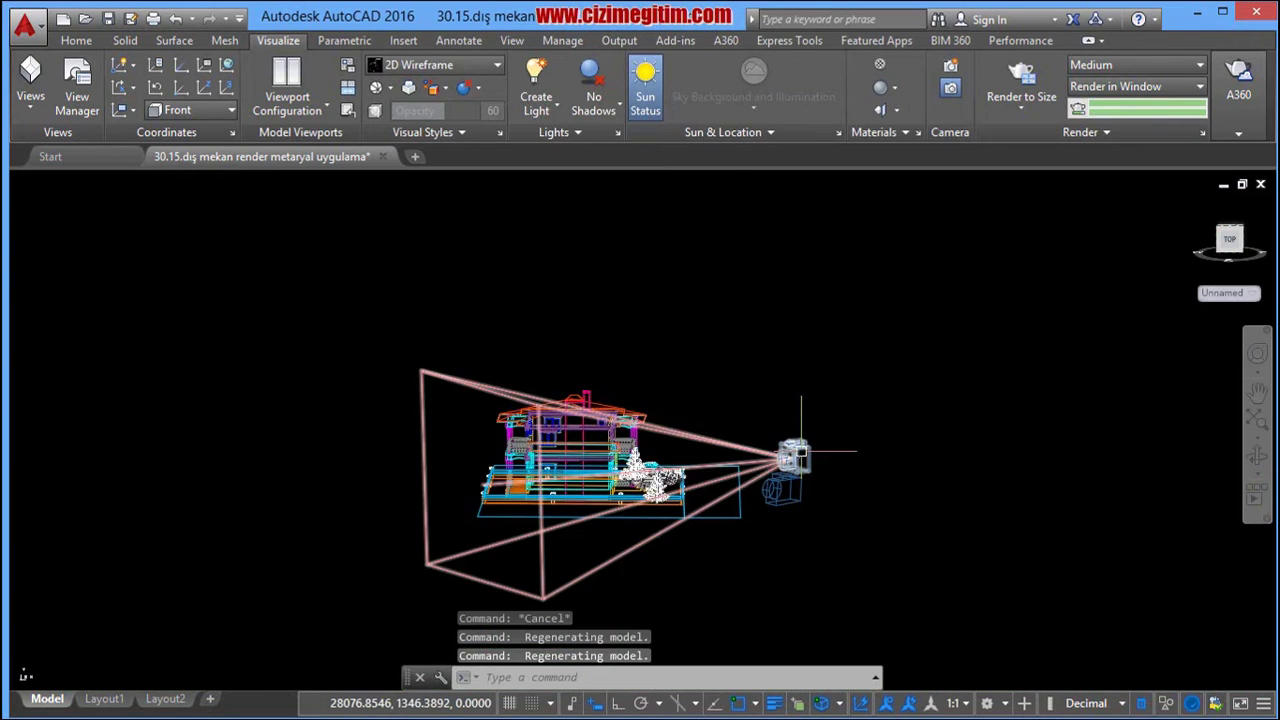
# - Reselect the camera and raise its target point so it frames the house and car
pyautogui.click(746, 461)
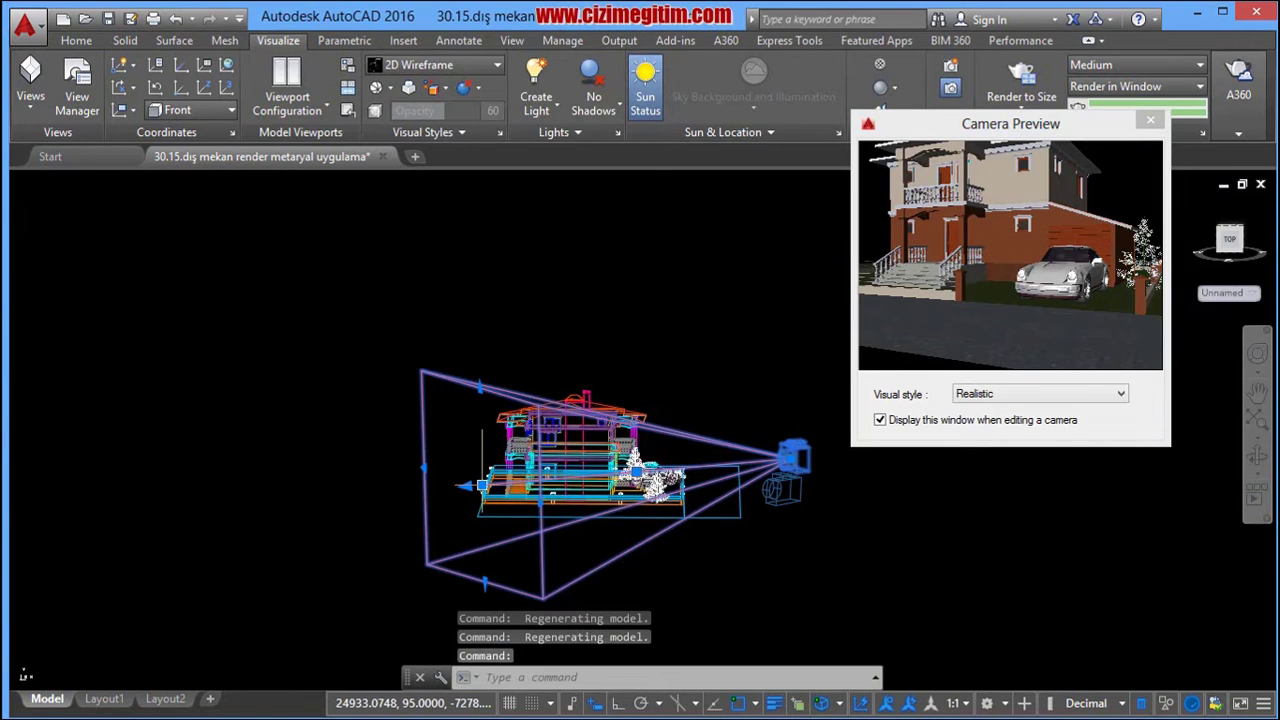
pyautogui.click(482, 486)
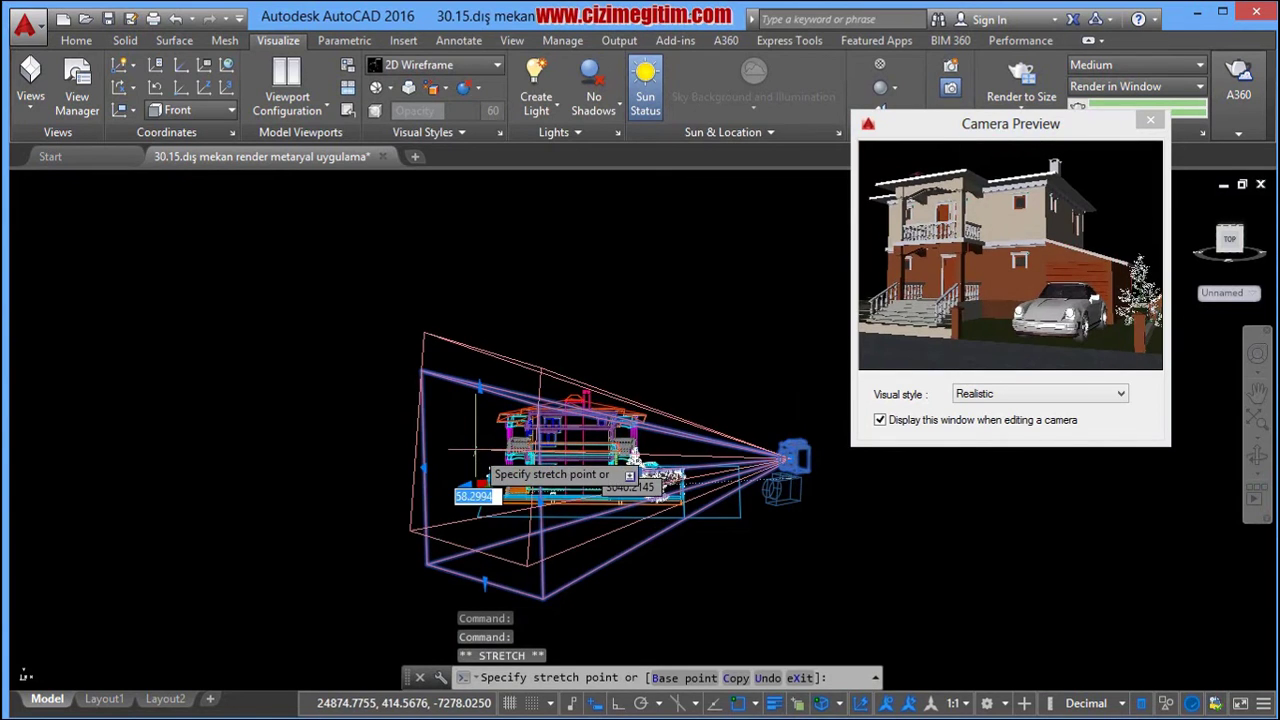
pyautogui.click(475, 451)
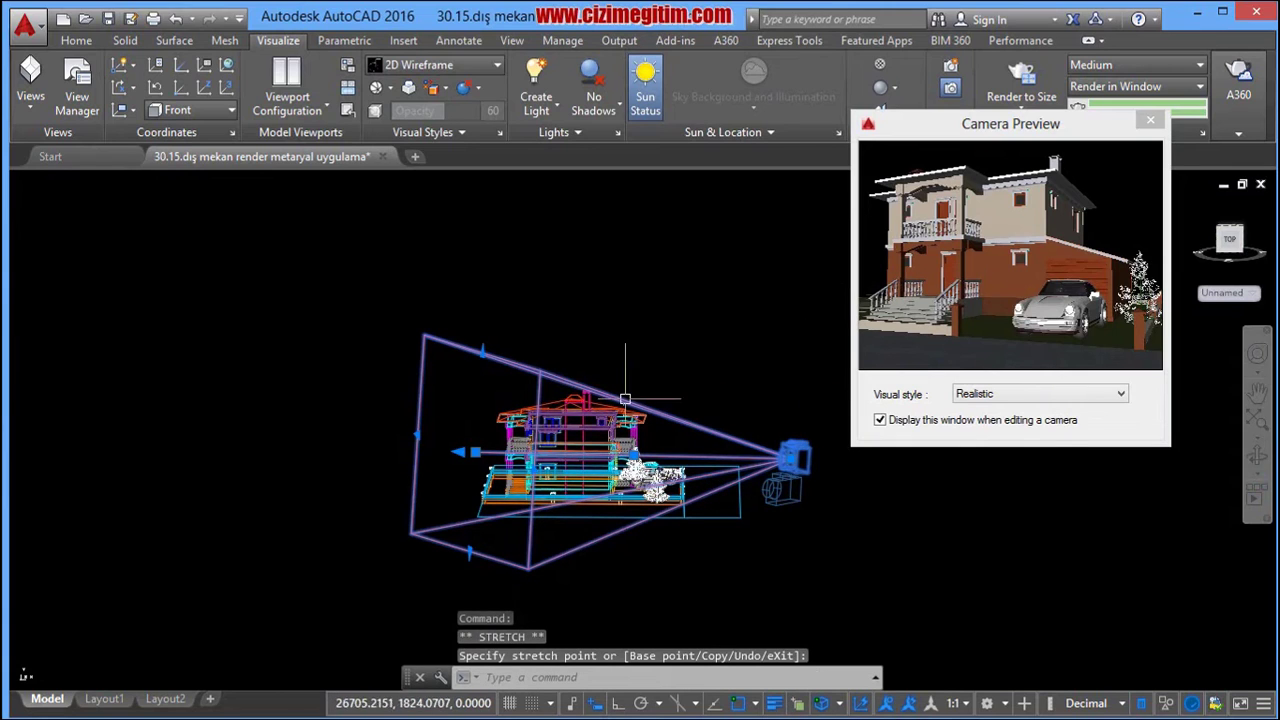
pyautogui.press('Escape')
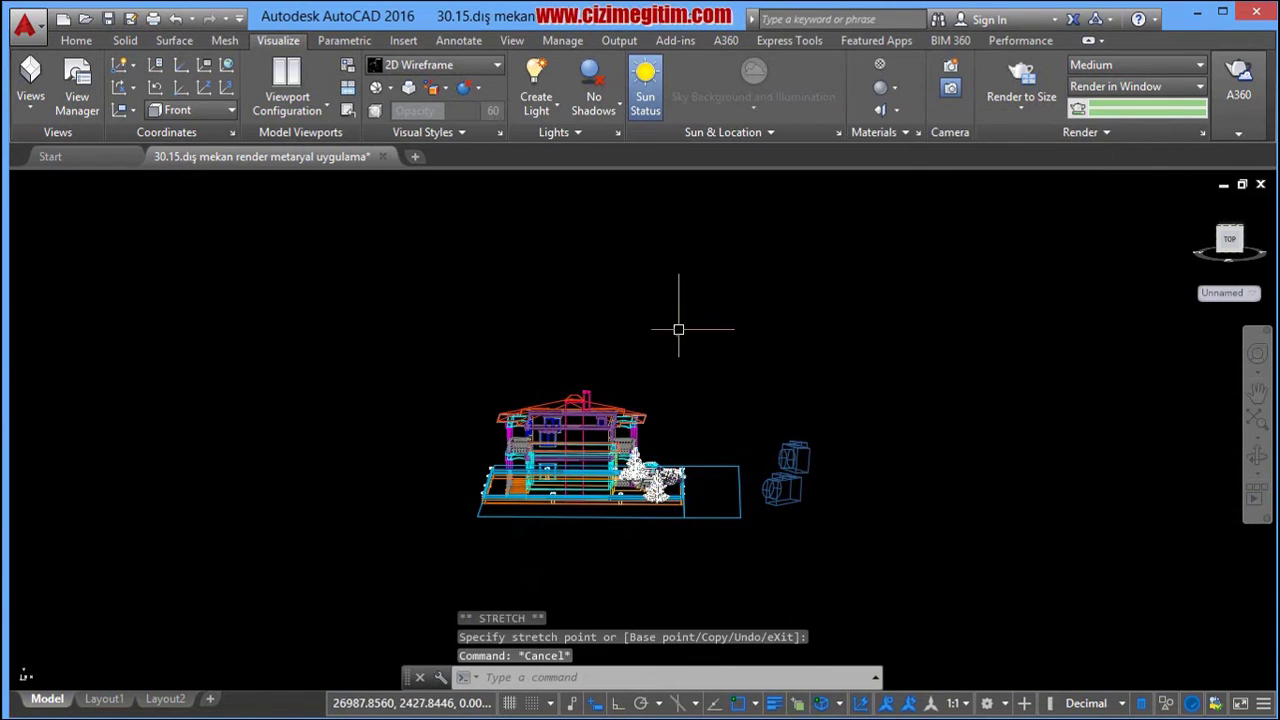
pyautogui.click(62, 184)
pyautogui.moveTo(144, 203)
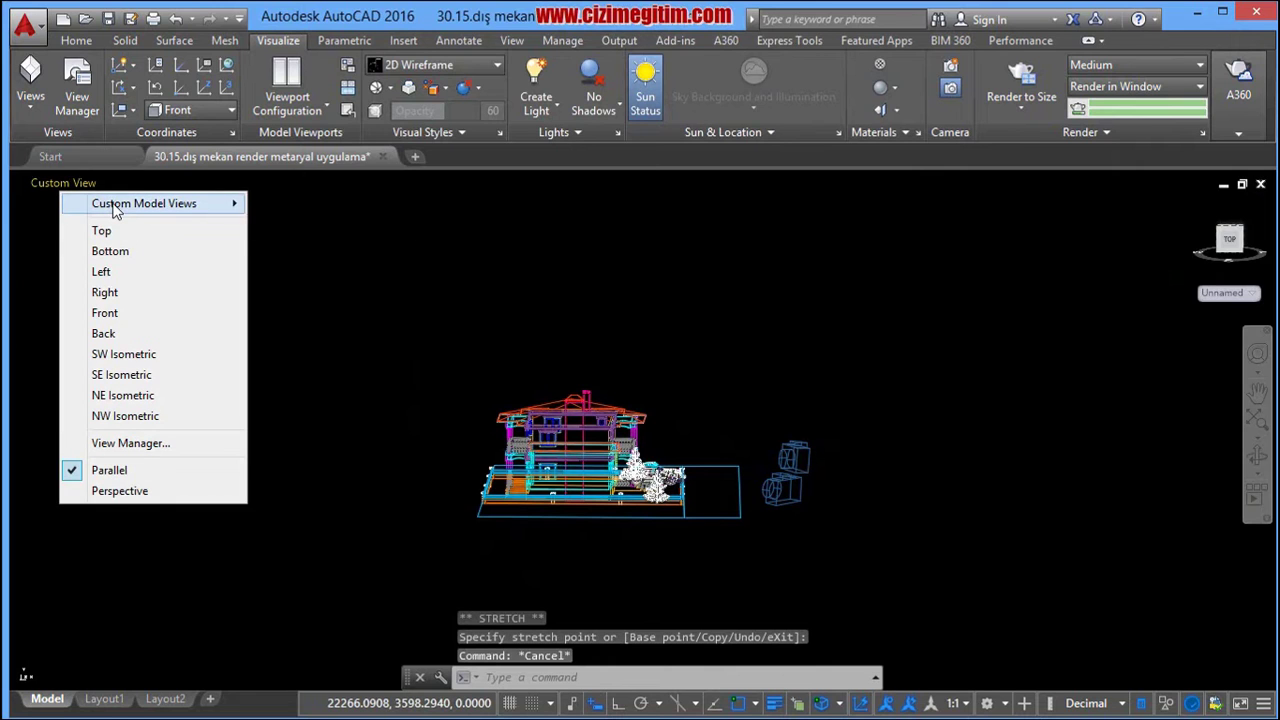
# - View through Camera1 in Realistic style and run a test Render to Size
pyautogui.click(290, 204)
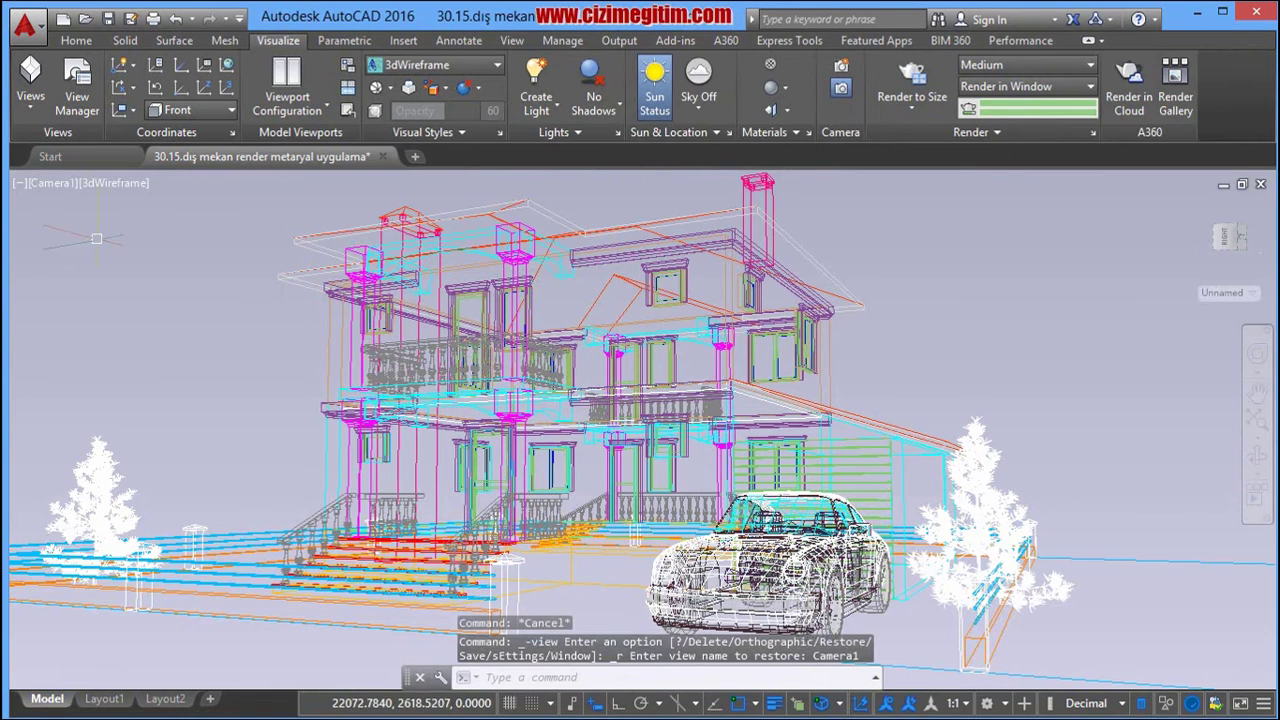
pyautogui.click(105, 185)
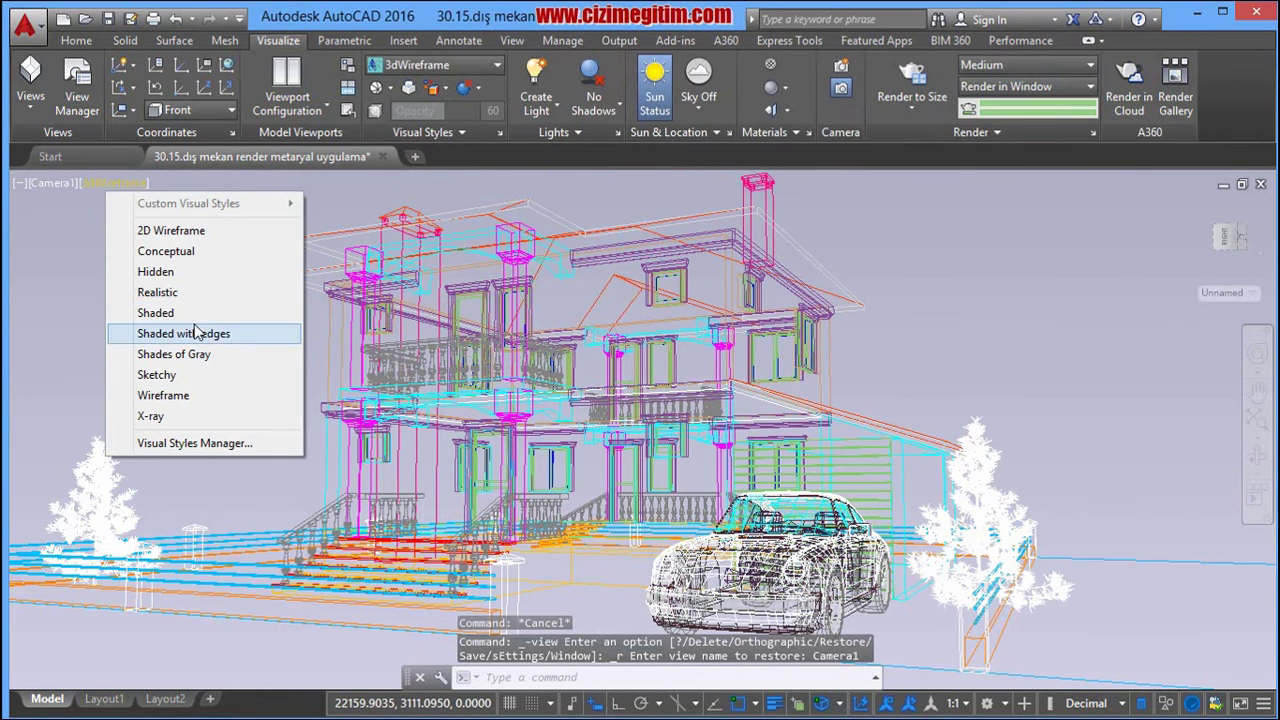
pyautogui.click(185, 296)
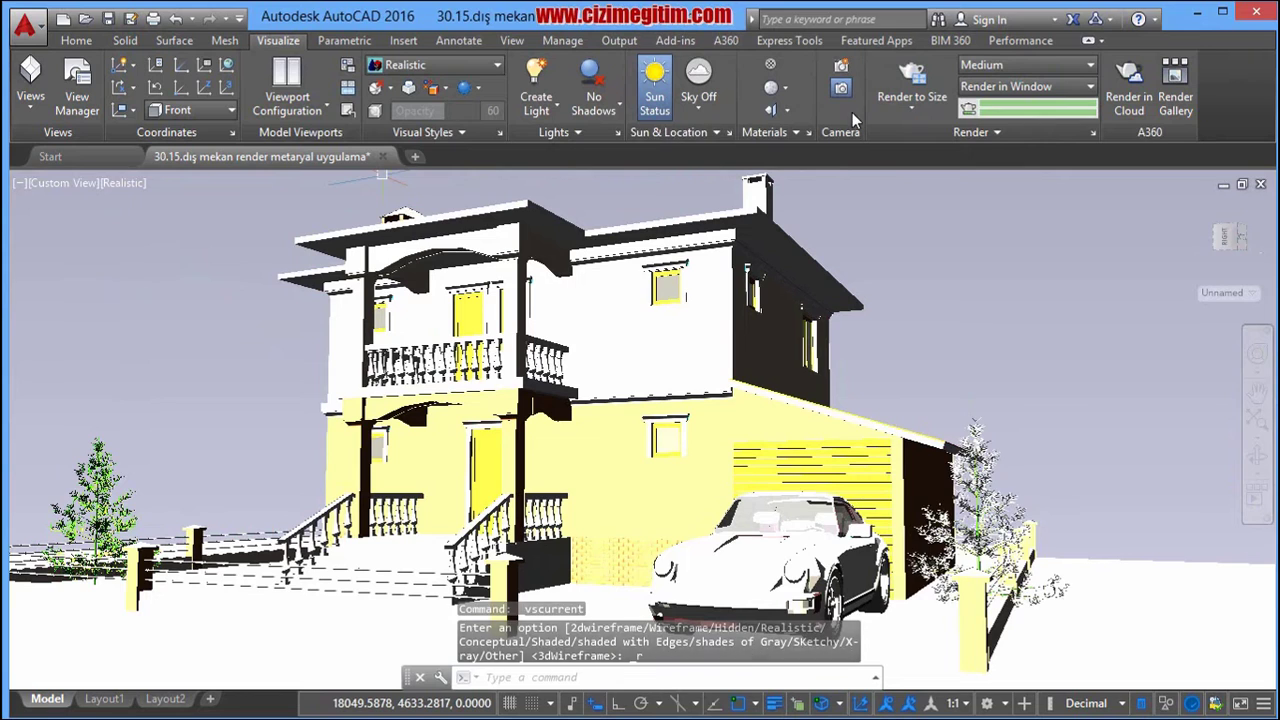
pyautogui.click(911, 80)
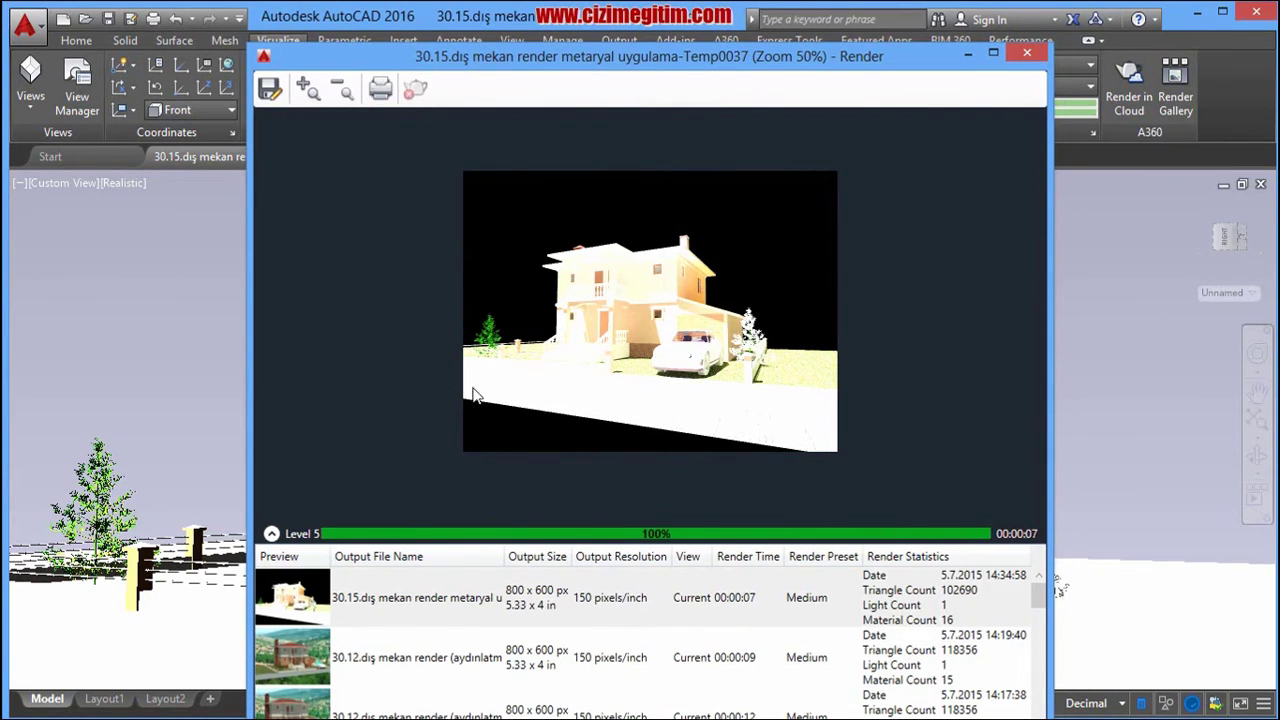
pyautogui.click(1029, 54)
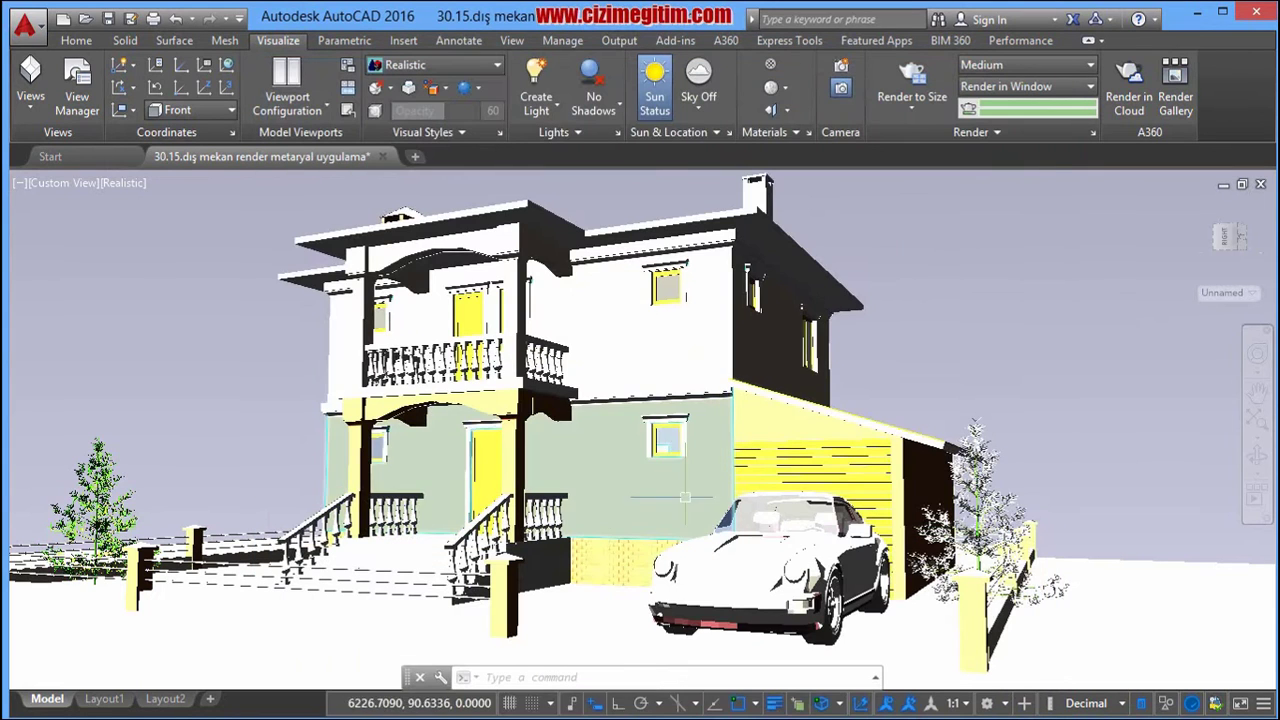
# - Enable the Village IBL environment at exposure 13 and render an 800 x 600 Medium image
pyautogui.keyDown('shift'); pyautogui.moveTo(300, 470); pyautogui.dragTo(333, 481, button='middle'); pyautogui.keyUp('shift')
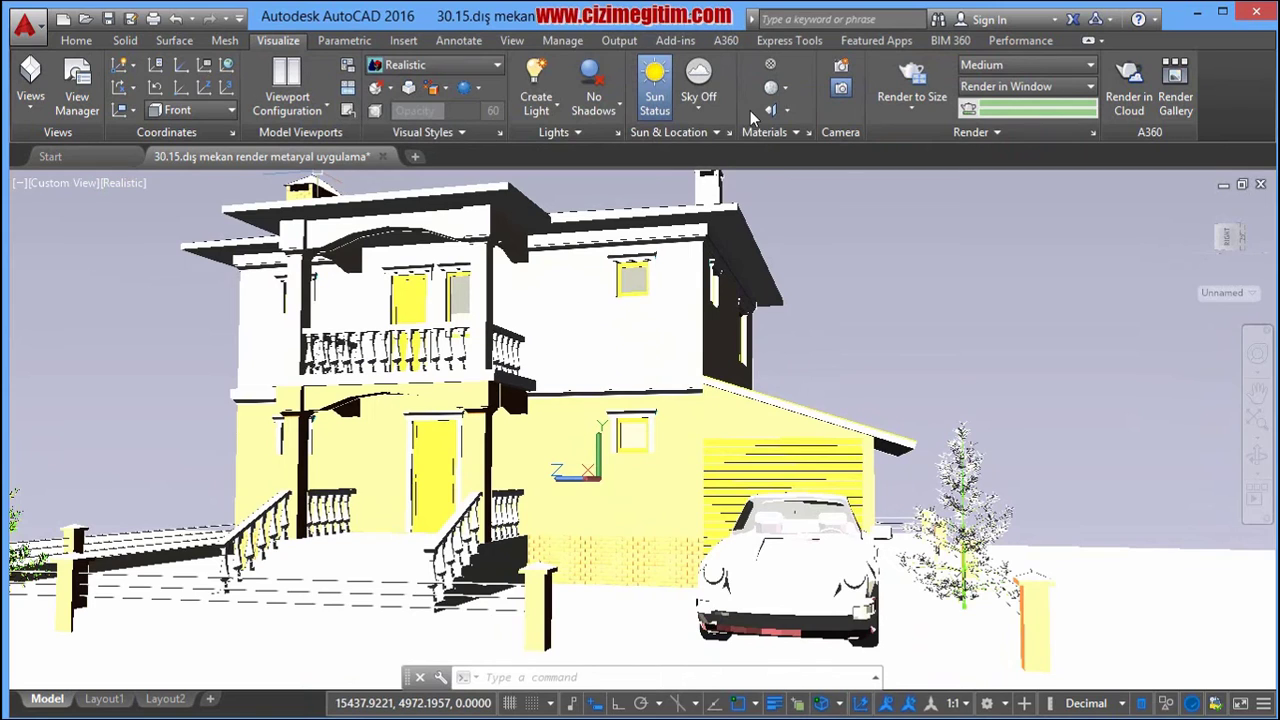
pyautogui.click(976, 133)
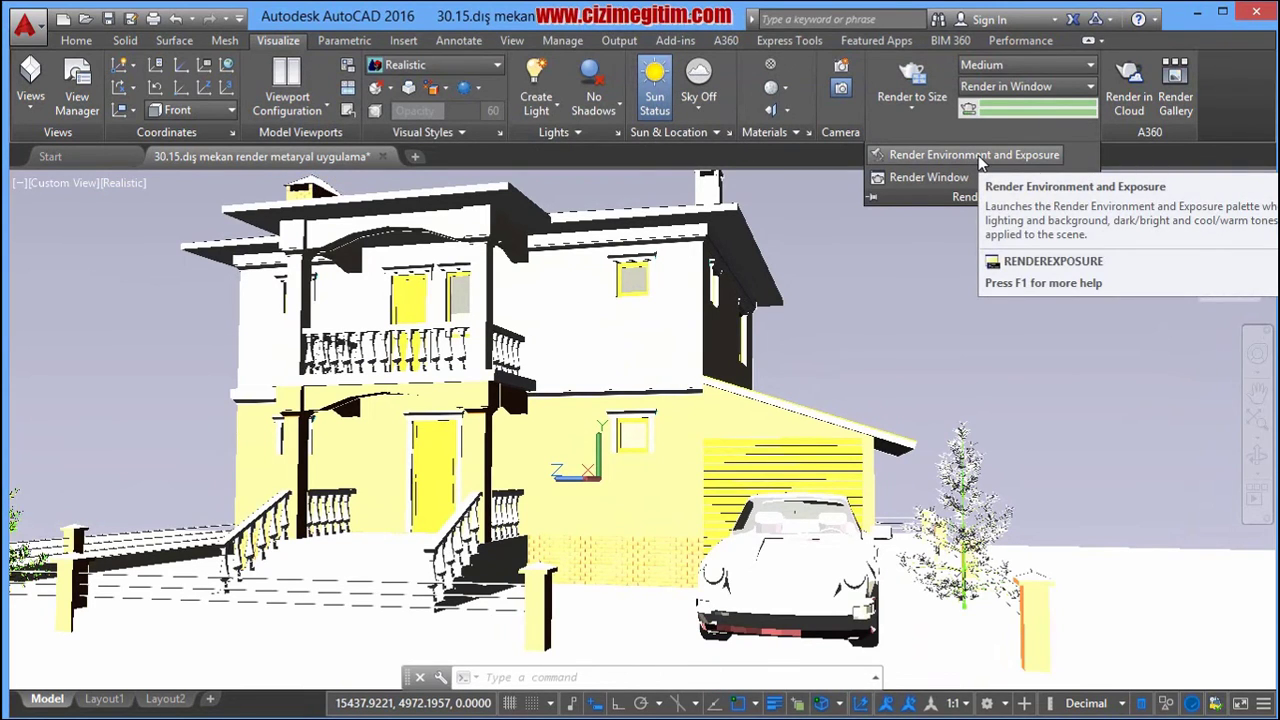
pyautogui.click(975, 156)
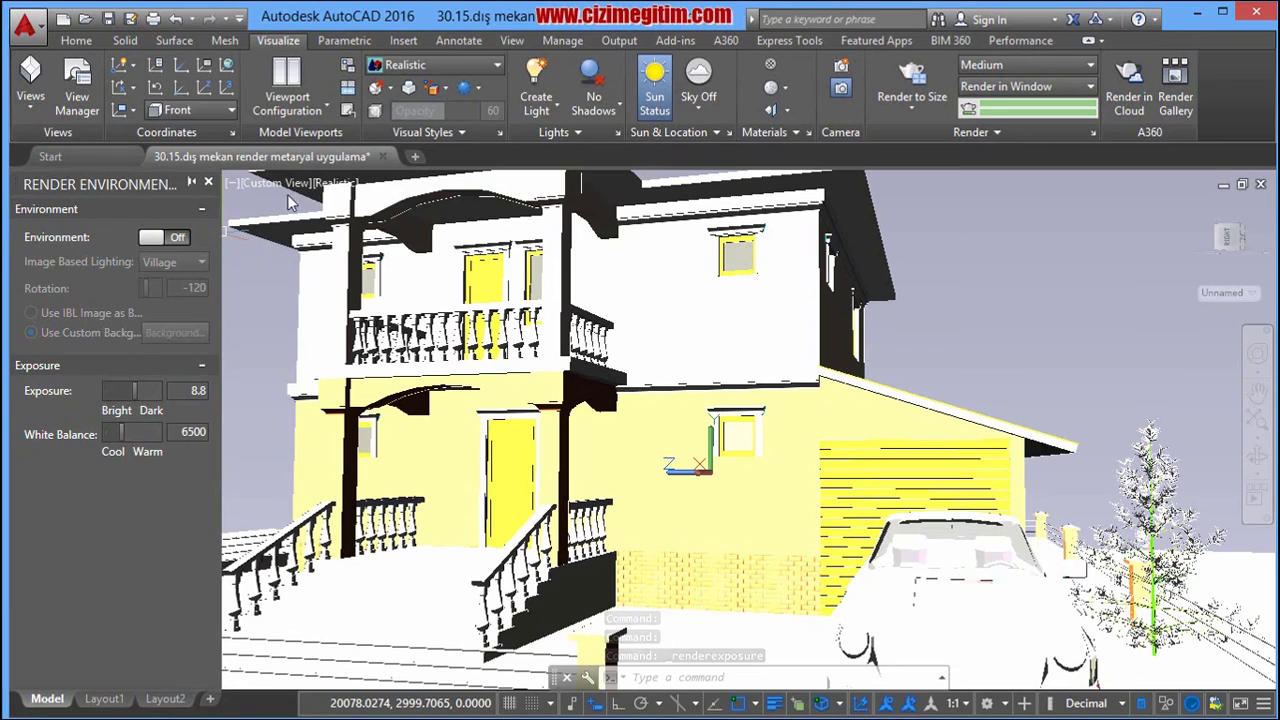
pyautogui.moveTo(153, 190); pyautogui.dragTo(324, 231)
pyautogui.click(360, 230)
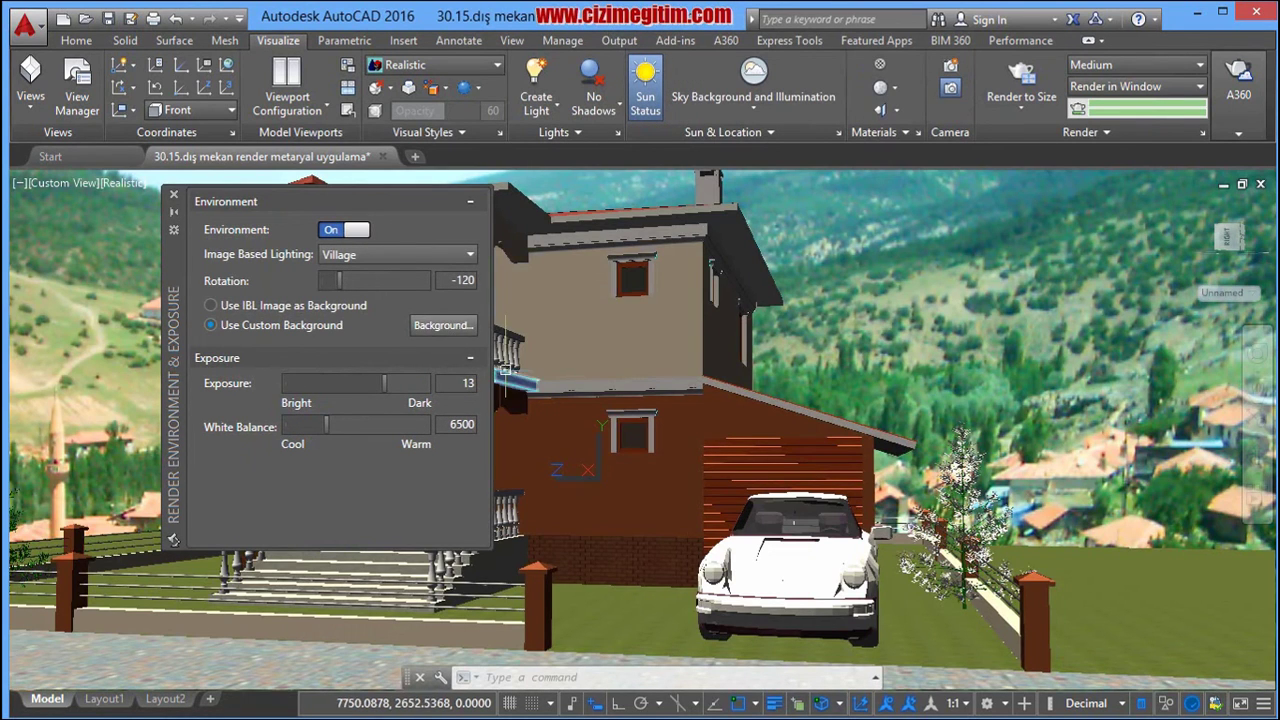
pyautogui.click(173, 194)
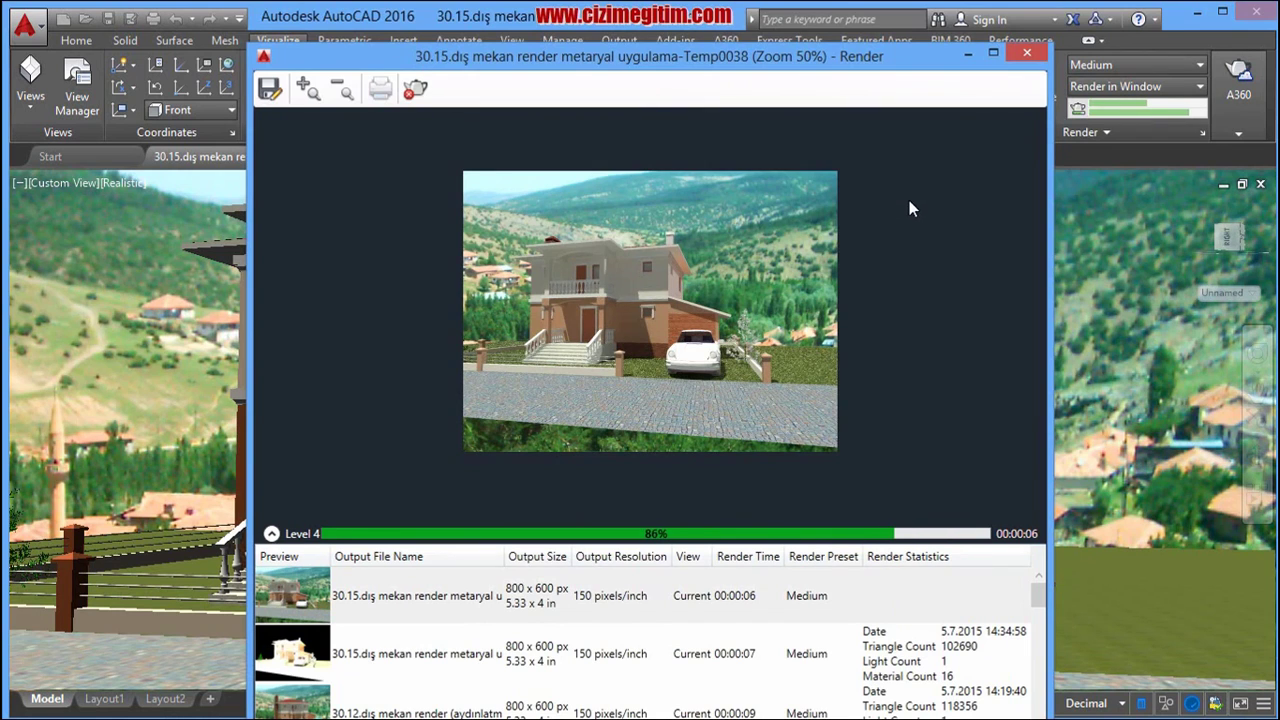
pyautogui.click(1027, 56)
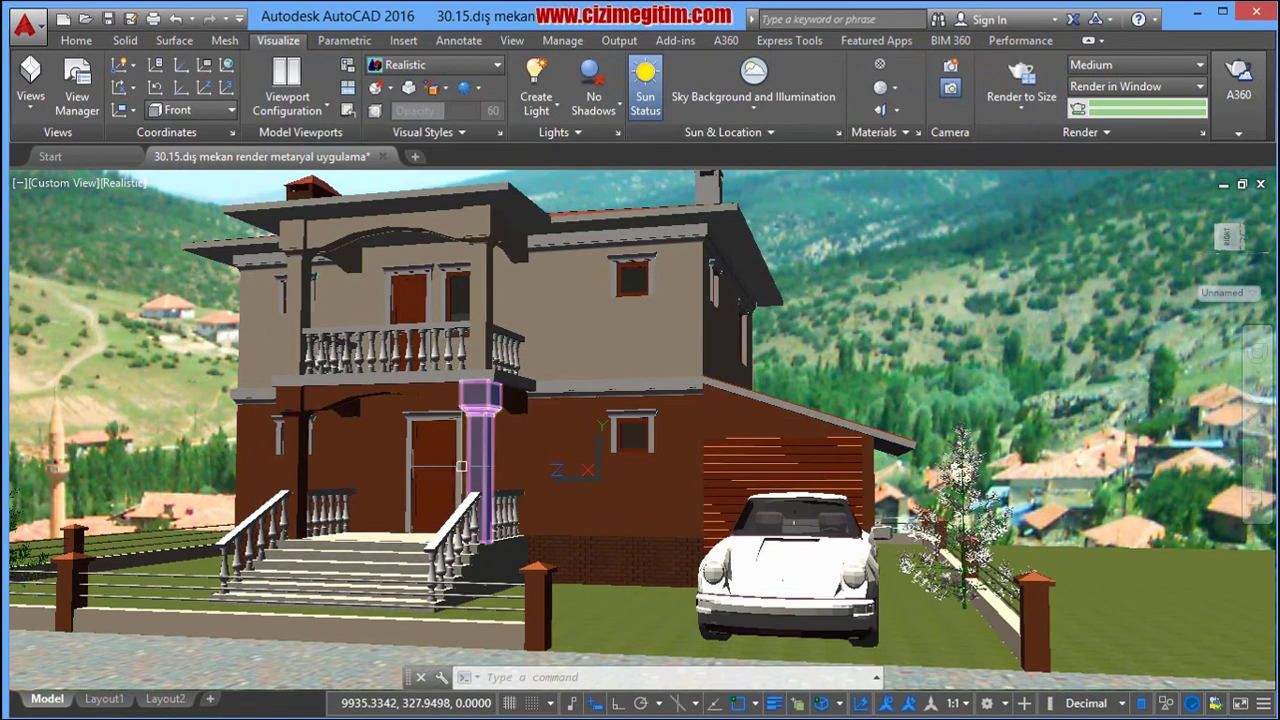